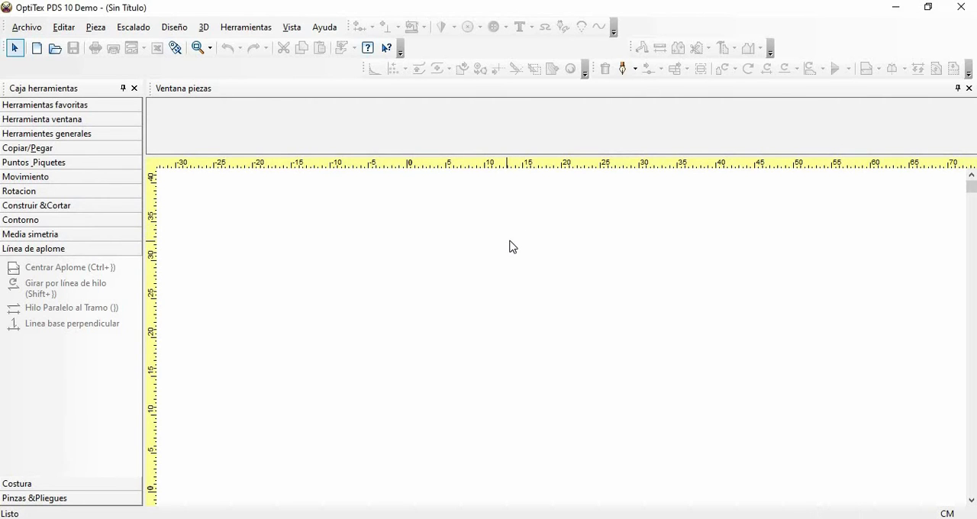
- Create a rectangular piece named FALDA DEL with a width of 24 cm and a length of 60 cm
right_click(510, 245)
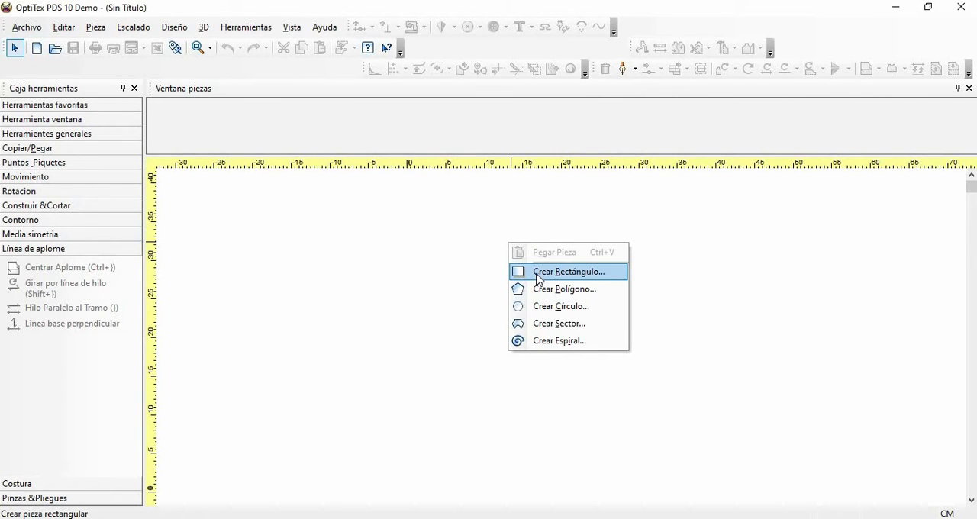
left_click(538, 275)
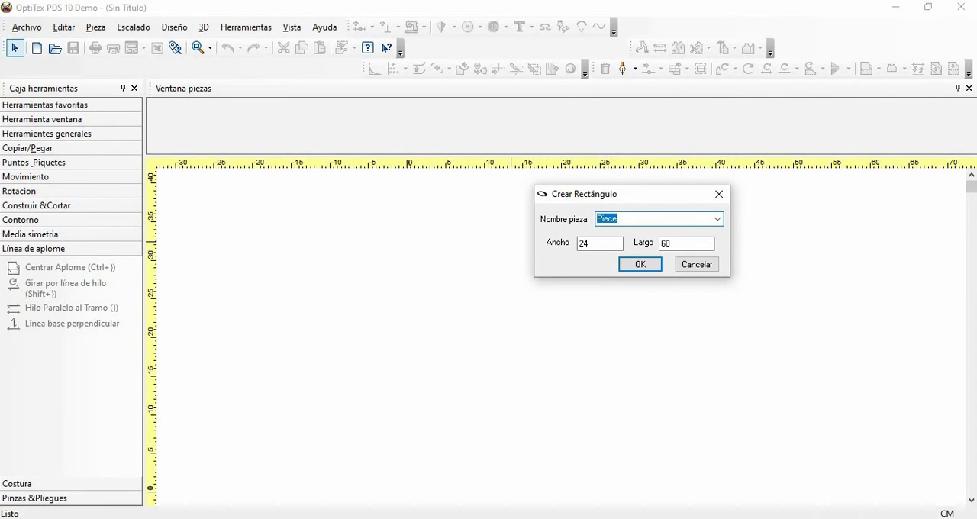
type("FALDA DEL")
left_click(640, 264)
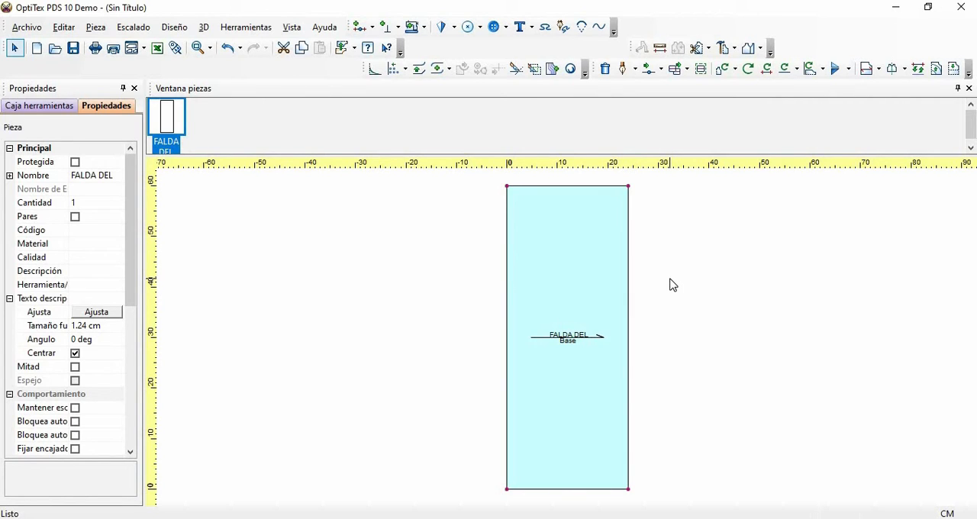
- Insert a grading (Escalado) point on the piece's right edge, 18 cm below the upper right corner
key("F3")
key("F3")
key("o")
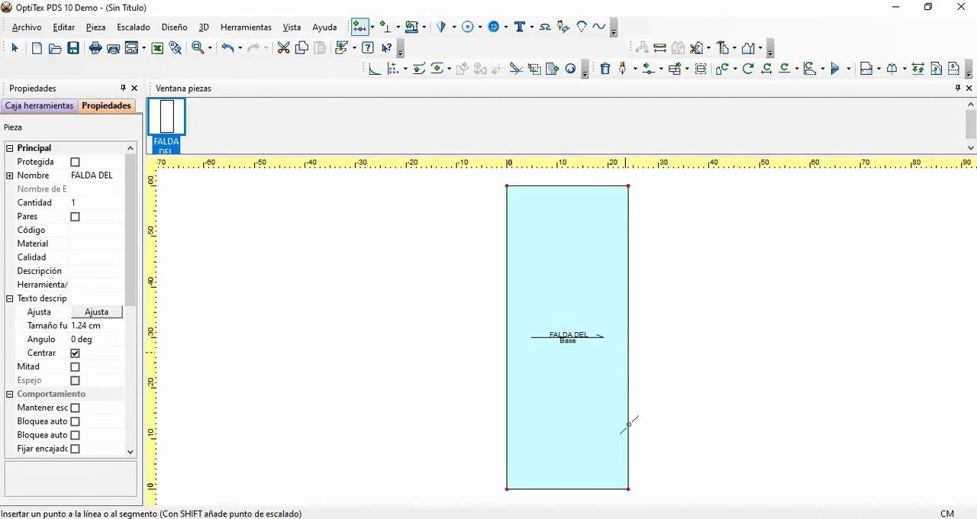
left_click(627, 274)
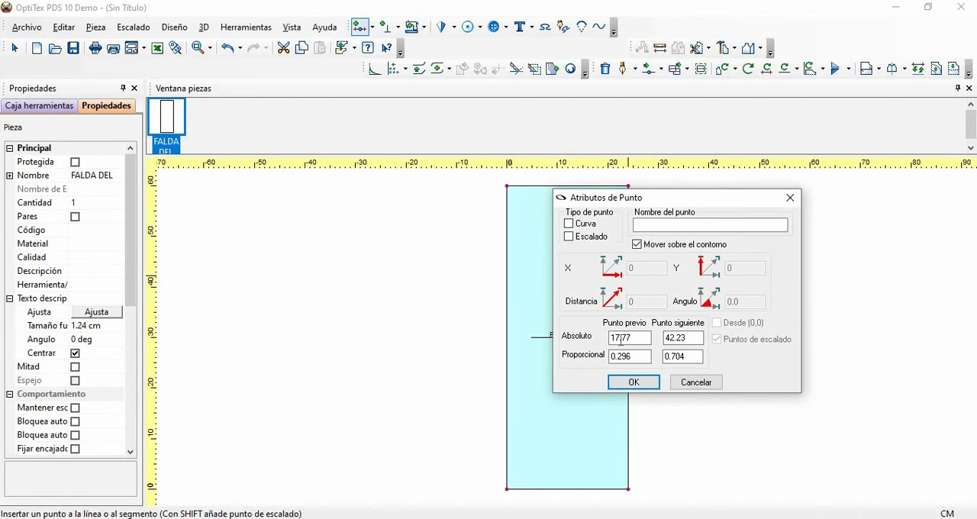
left_click_drag(638, 338, 586, 340)
type("18")
left_click(569, 238)
left_click(633, 382)
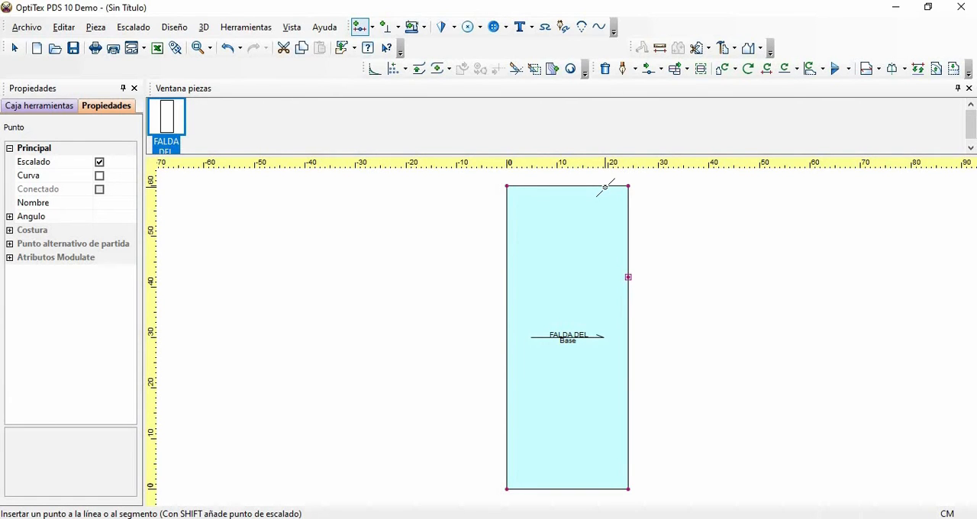
- Insert a grading point on the piece's top edge, 19 cm from the previous point at the upper left corner
left_click(605, 186)
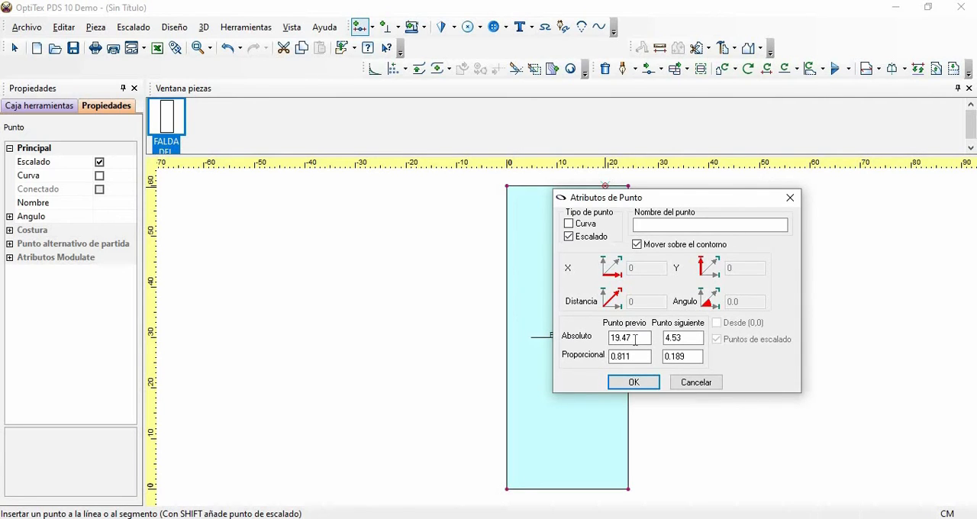
left_click_drag(633, 338, 582, 337)
type("19")
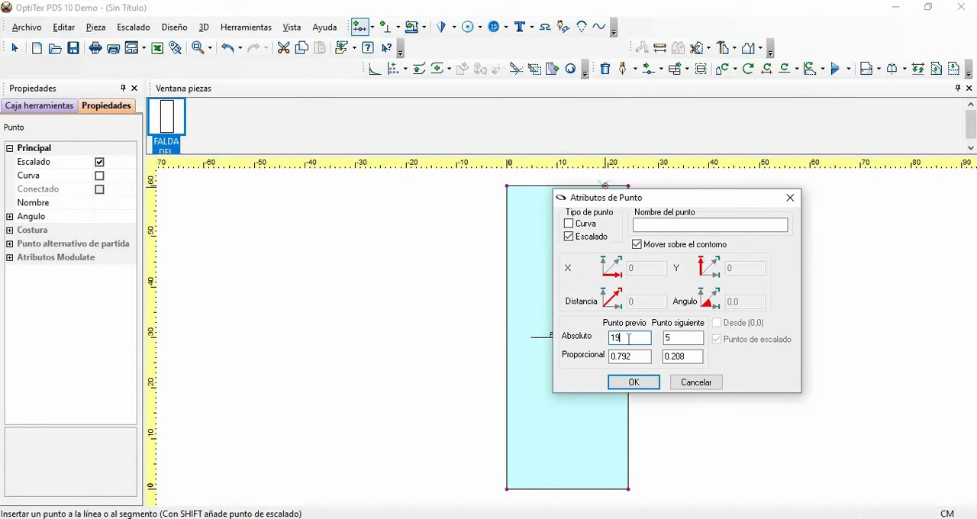
left_click(633, 383)
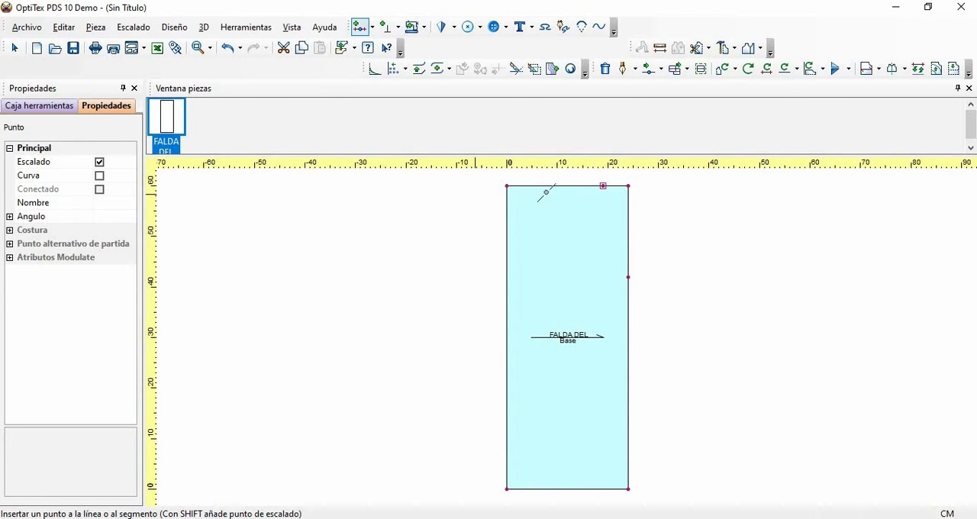
left_click(625, 279)
right_click(691, 226)
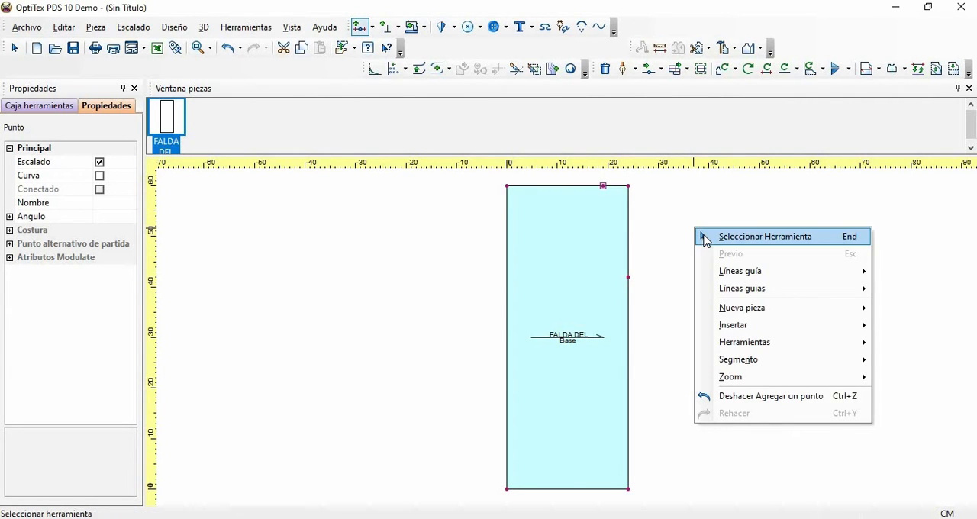
left_click(763, 236)
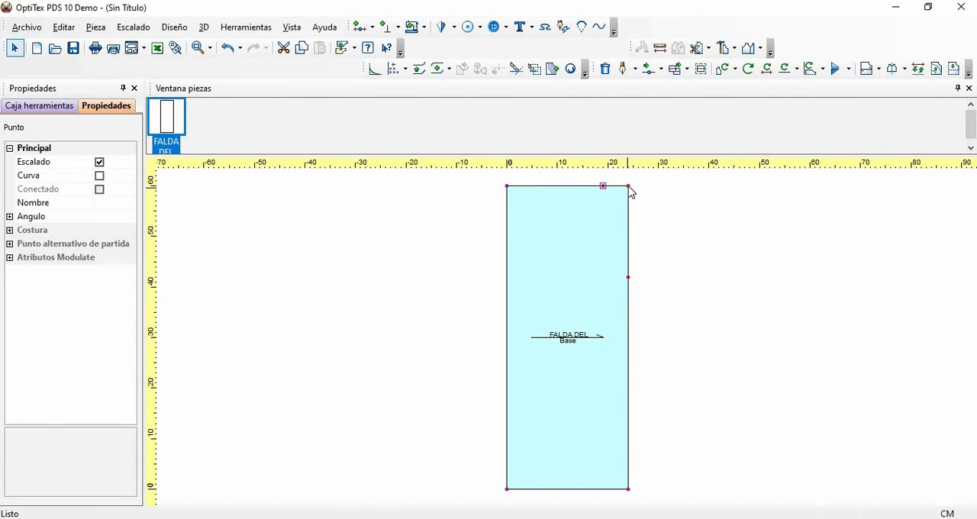
- Change the piece's upper right corner to a curve point and remove its grading (Escalado) attribute
left_click(628, 187)
left_click(100, 176)
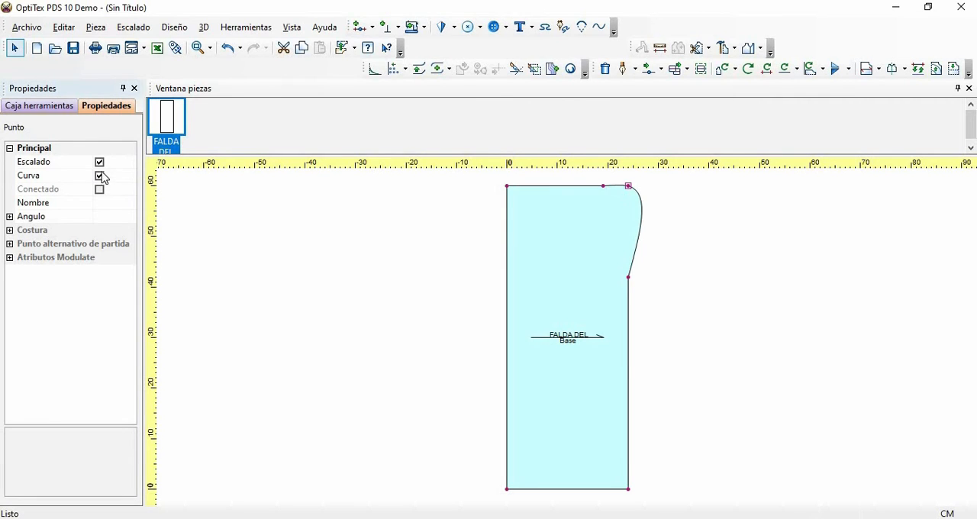
left_click(99, 162)
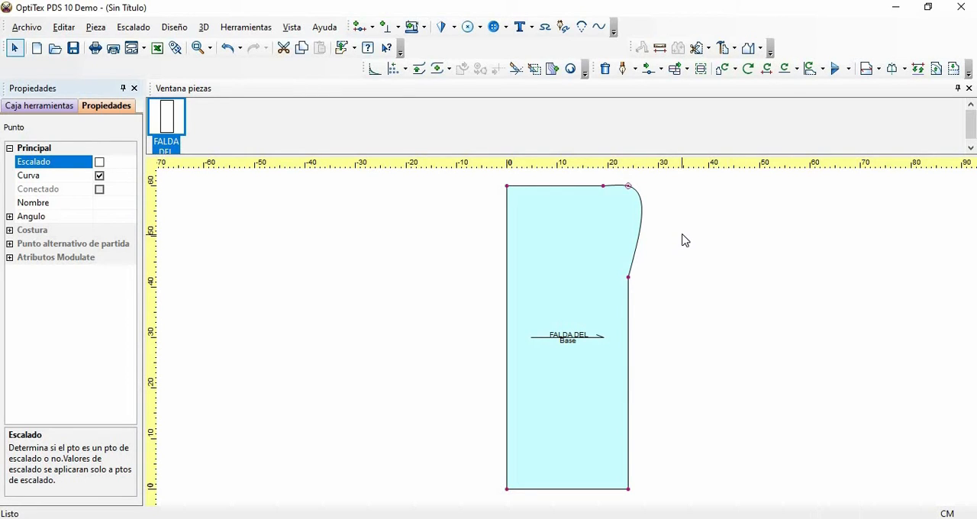
- Move the corner curve point inward by about -1.97 cm in X and -7.67 cm in Y to shape the hip curve
key("m")
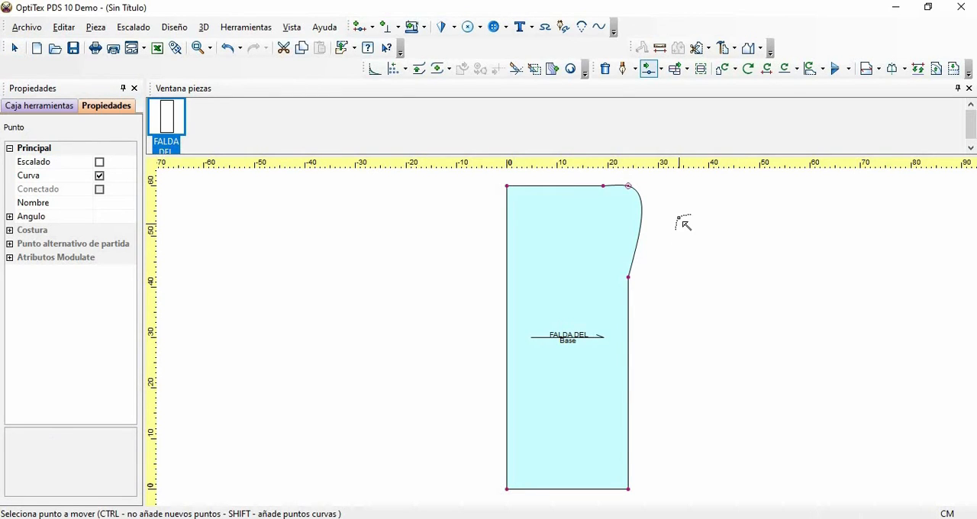
left_click(628, 185)
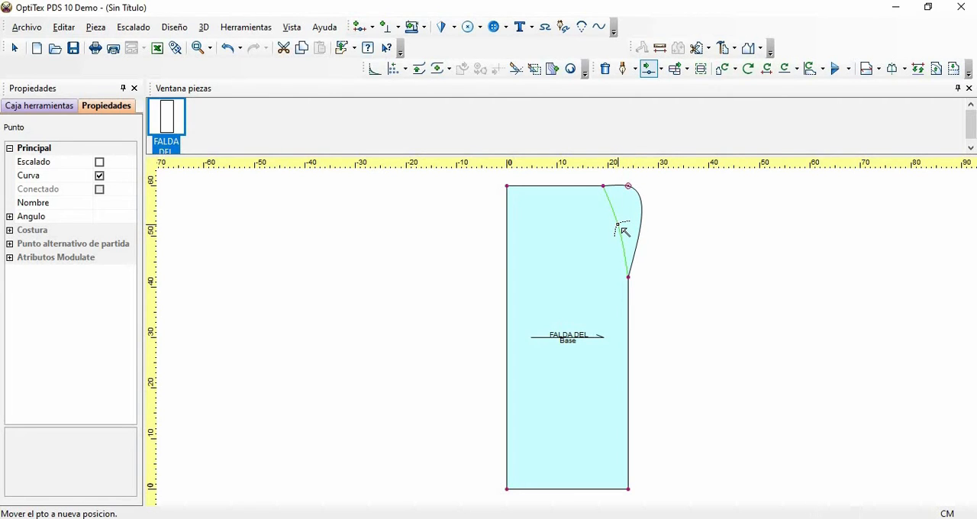
left_click(618, 225)
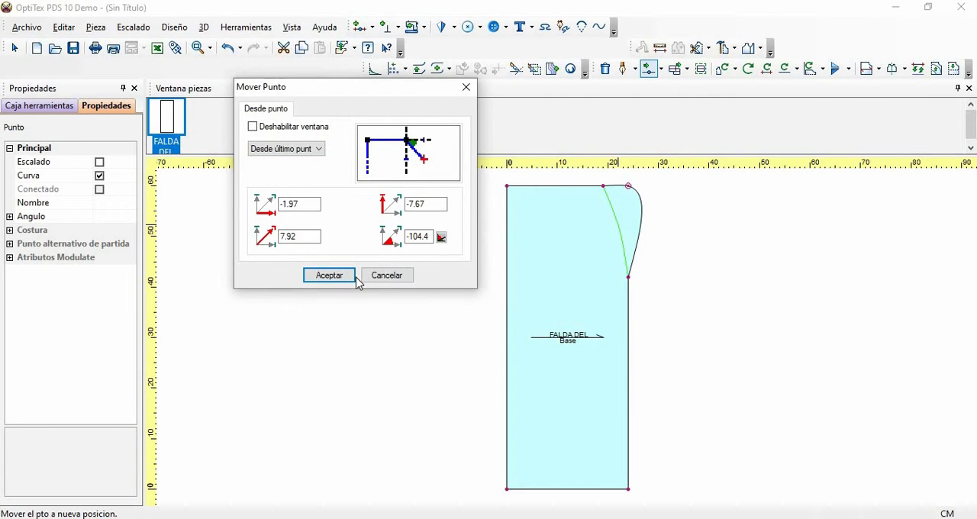
left_click(329, 276)
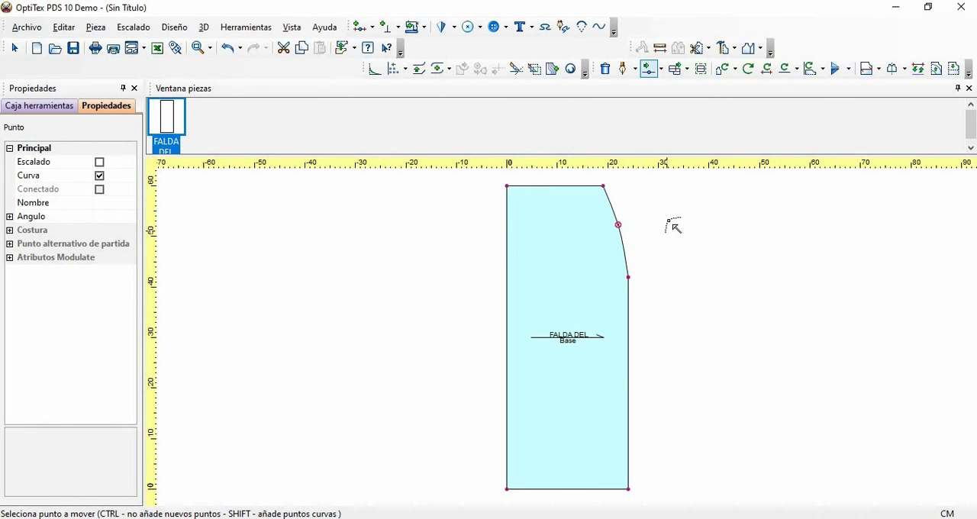
- Move the waist point at the top of the hip curve up 1 cm, with 0 horizontal offset
left_click(605, 187)
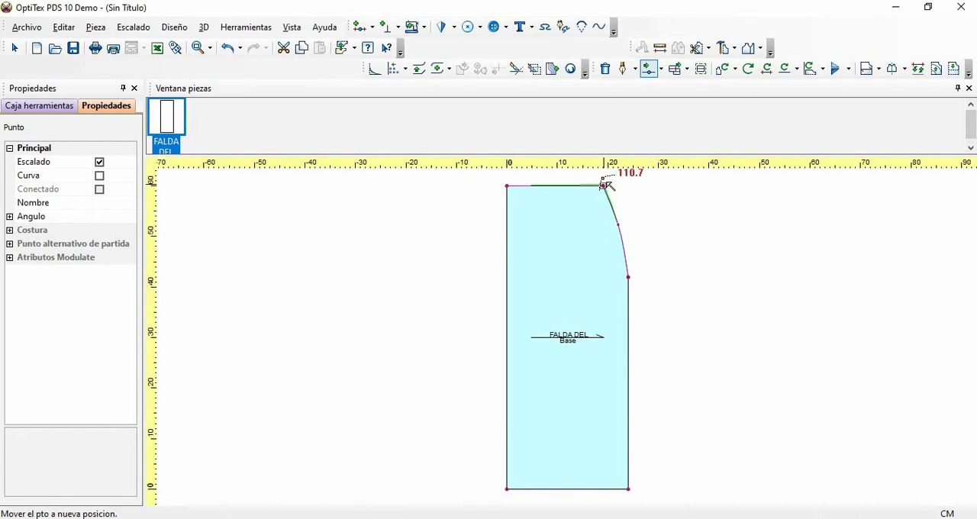
left_click(604, 182)
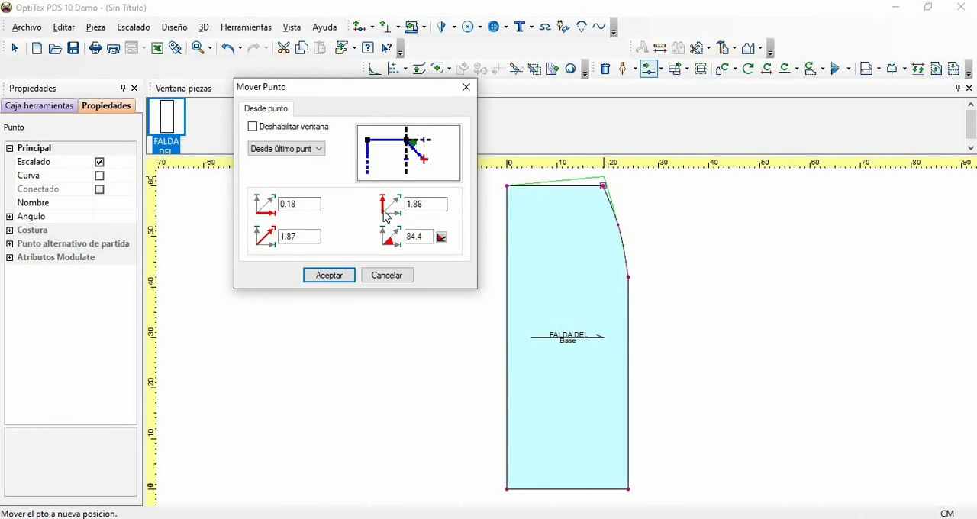
left_click(430, 204)
key("BackSpace")
key("BackSpace")
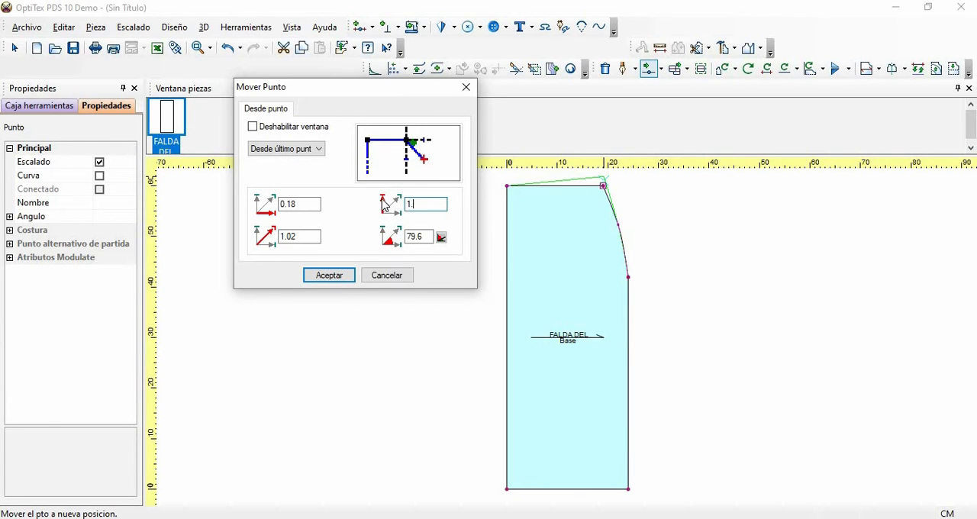
key("BackSpace")
key("BackSpace")
type("1.")
left_click_drag(301, 204, 268, 206)
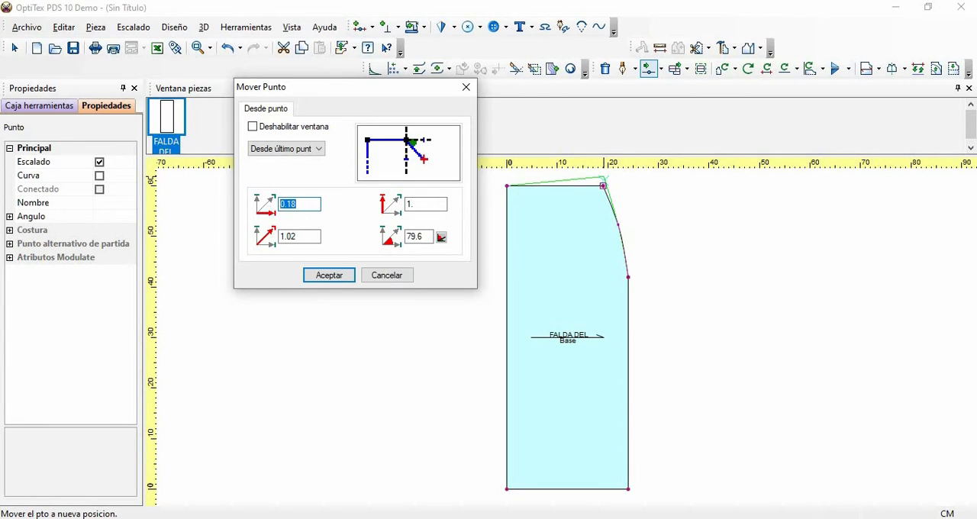
type("0")
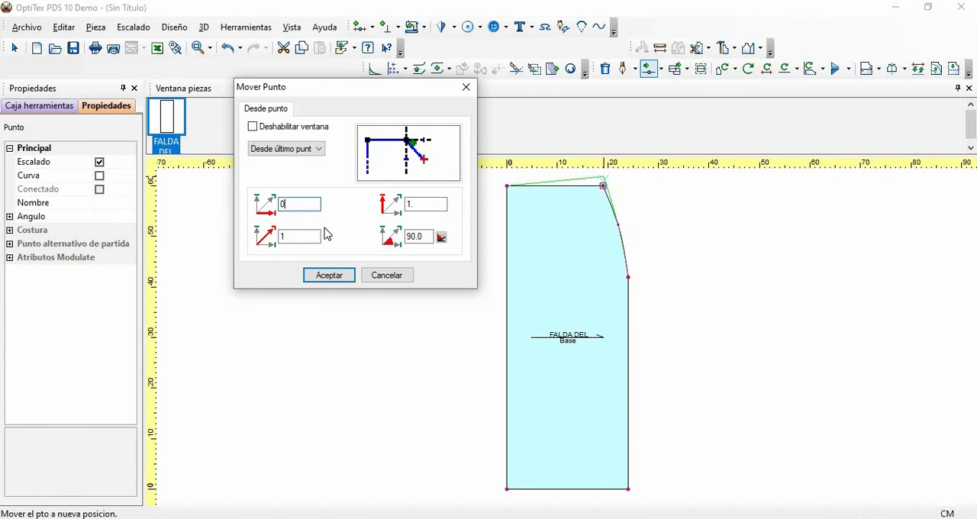
left_click(328, 275)
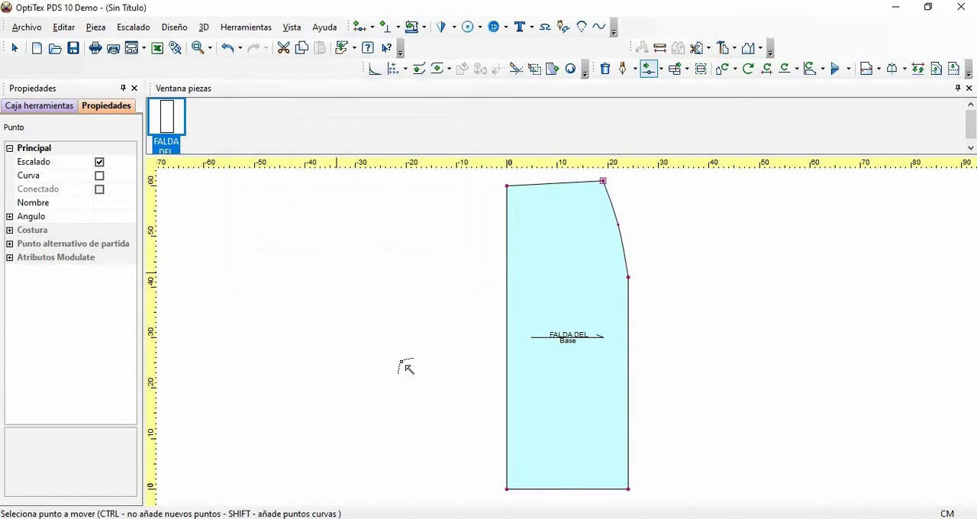
- Place a horizontal guide line level with the piece's upper left corner
left_click(210, 48)
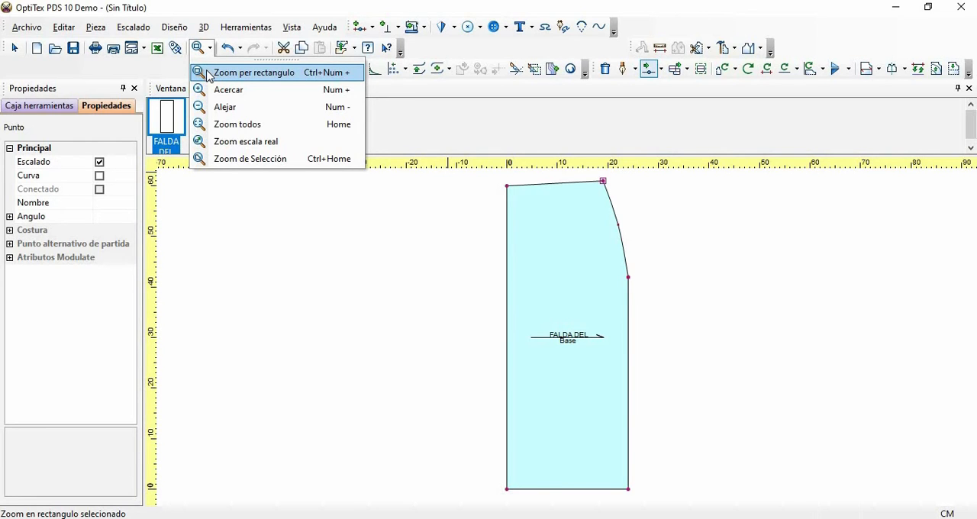
left_click(229, 73)
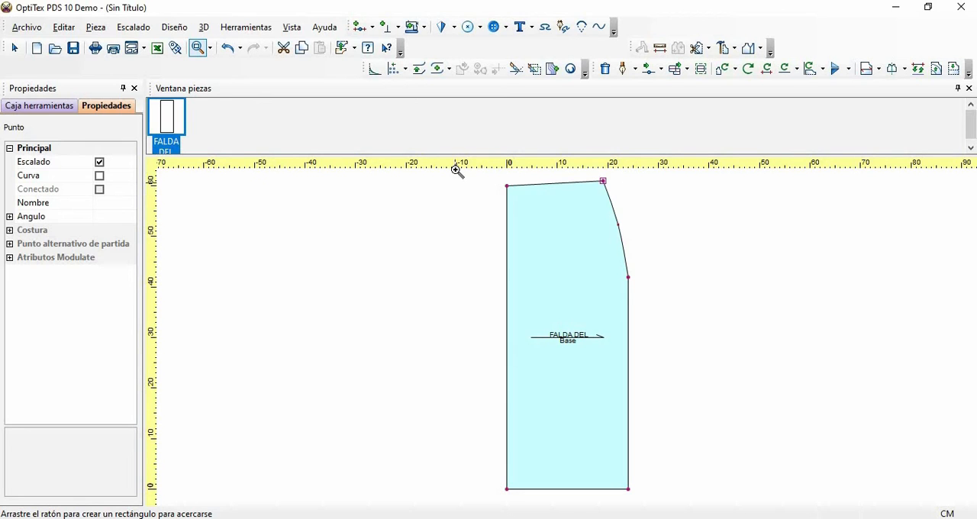
left_click_drag(456, 173, 662, 334)
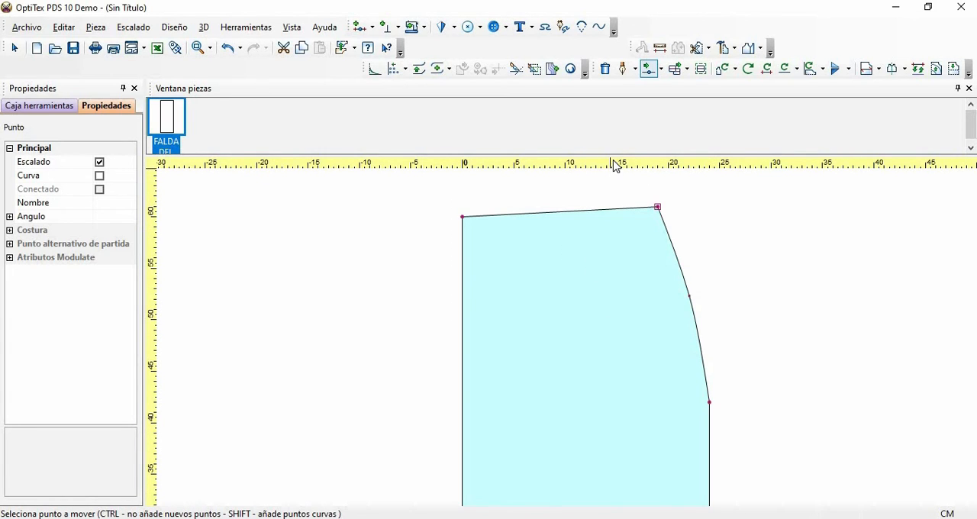
left_click_drag(615, 167, 615, 224)
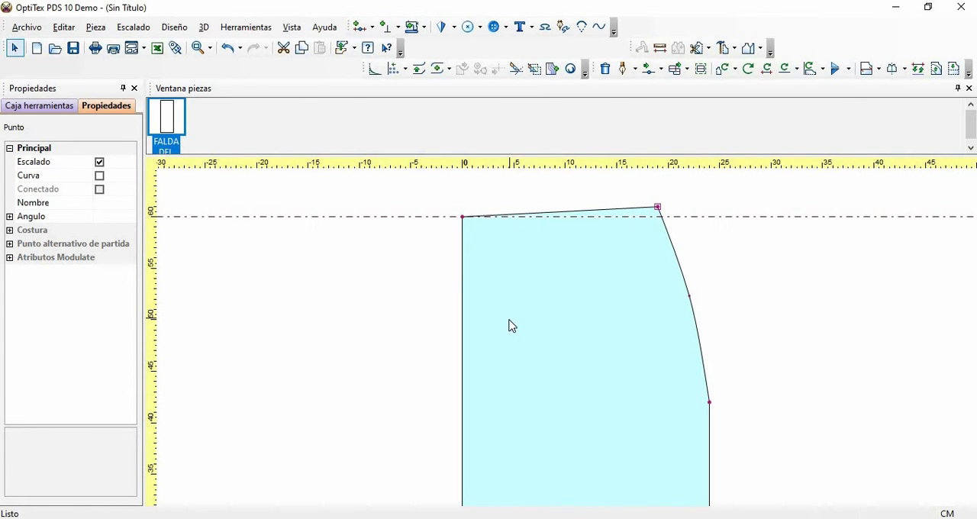
- Insert a non-grading curve point near the middle of the waistline, about 9.37 cm from the previous point
key("o")
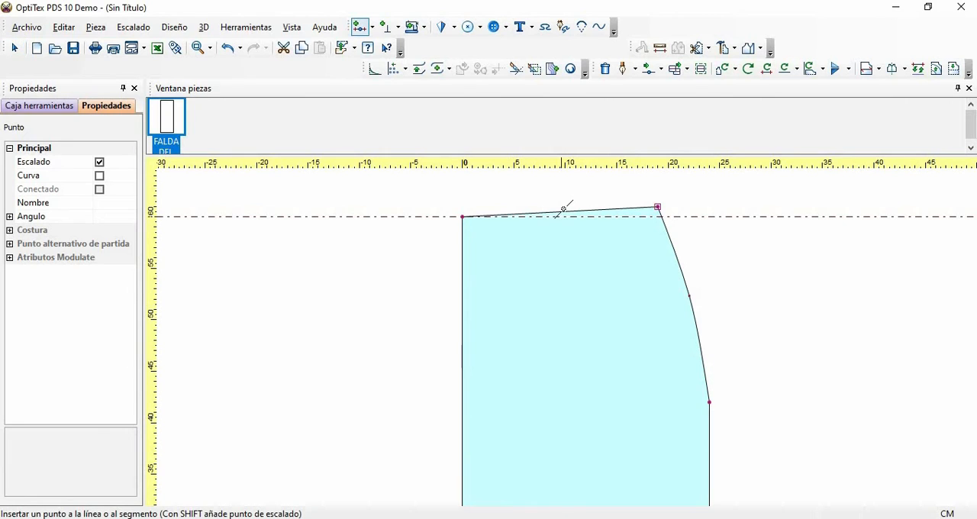
left_click(559, 211)
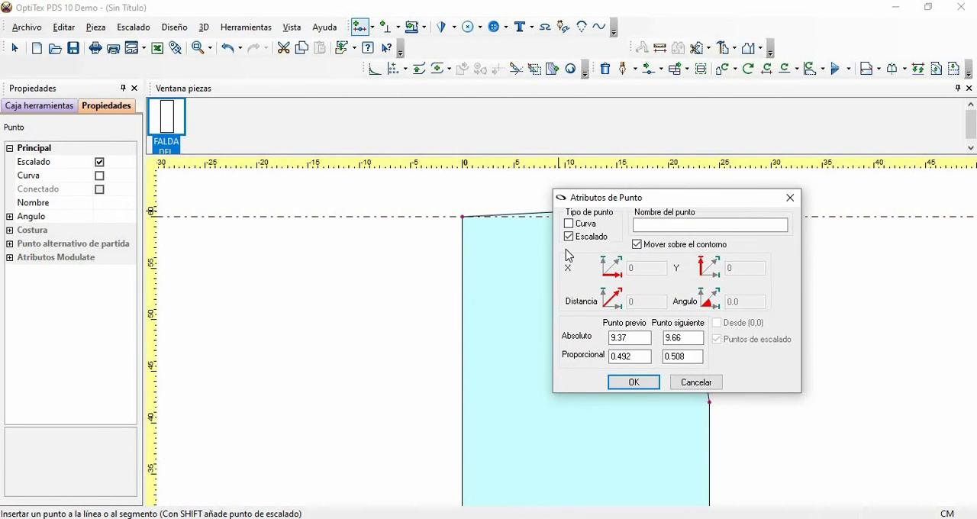
left_click(569, 238)
left_click(569, 225)
left_click(641, 381)
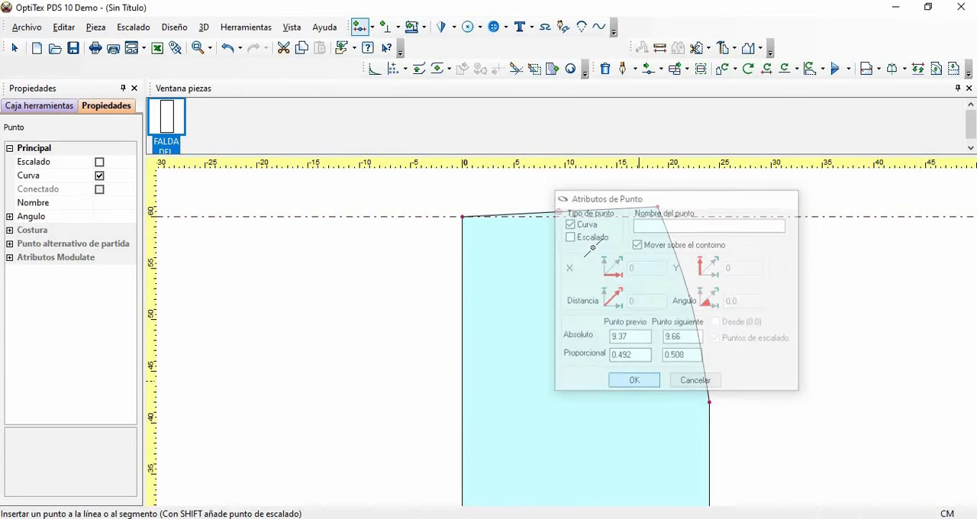
- Move the waistline's curve point down onto the horizontal guide line to curve the waist
key("m")
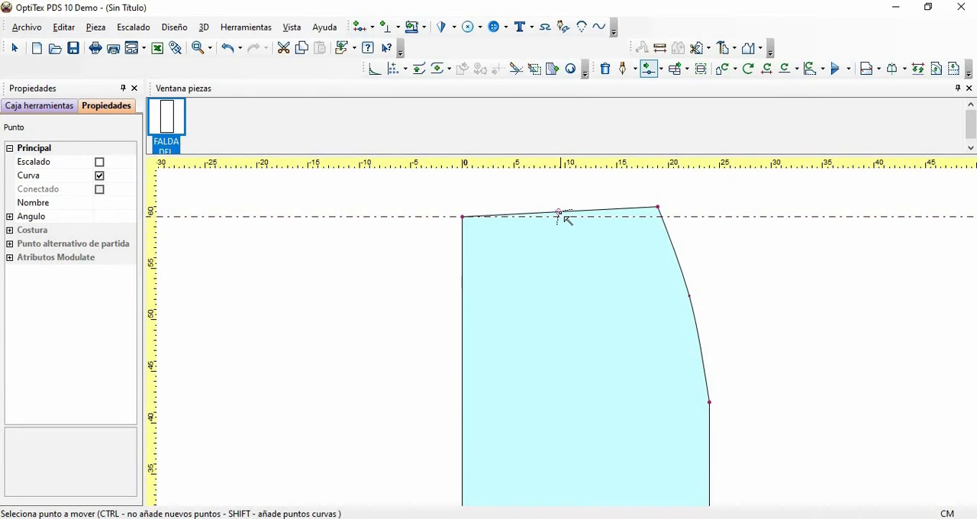
left_click(562, 217)
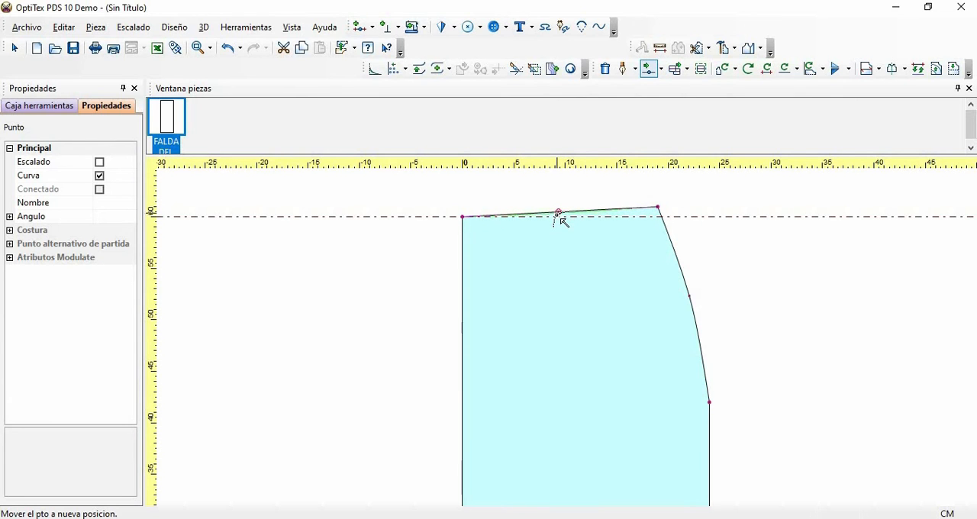
left_click(560, 219)
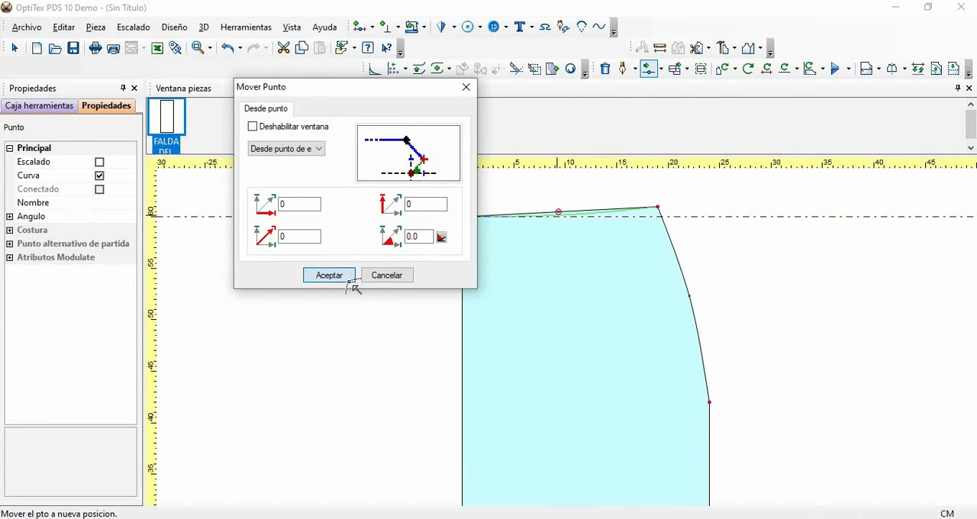
left_click(349, 278)
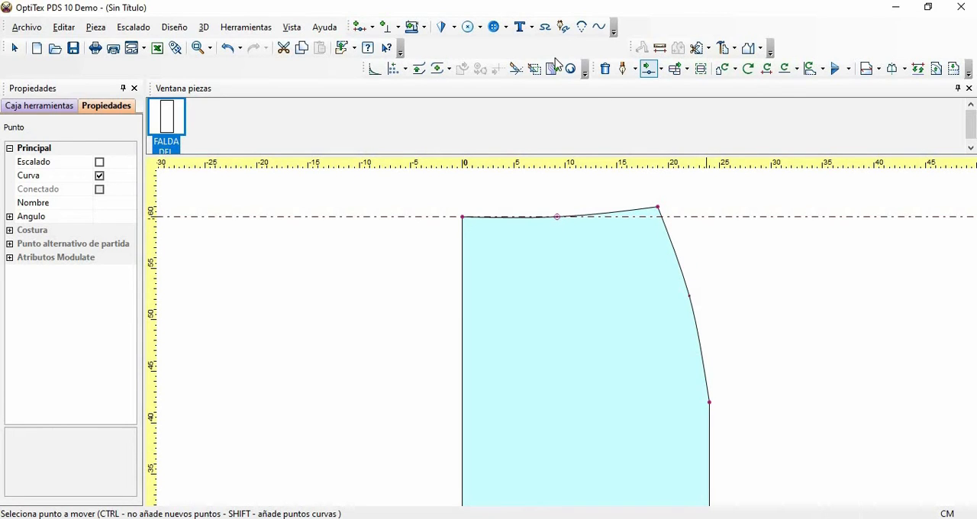
- Start a dart on the waistline with its first point 8 cm from the previous grading point
left_click_drag(353, 27, 308, 110)
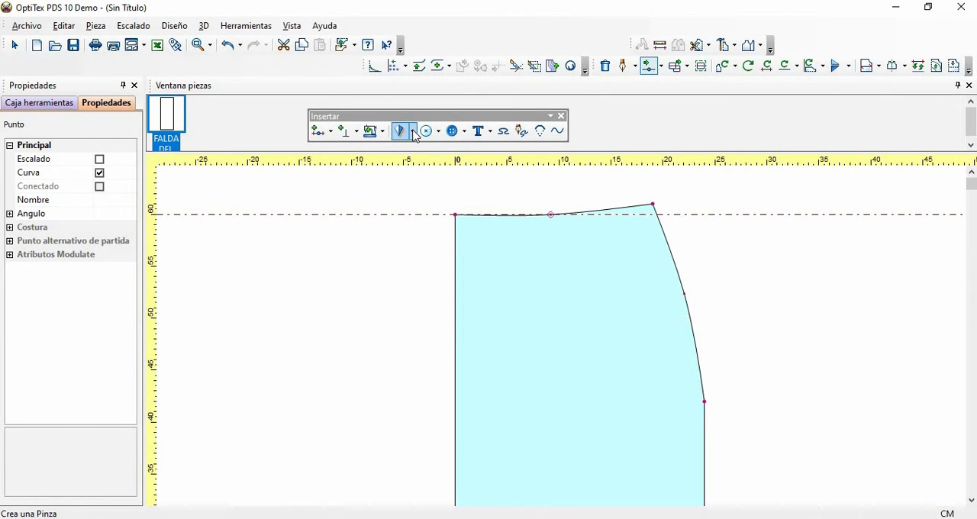
left_click(413, 131)
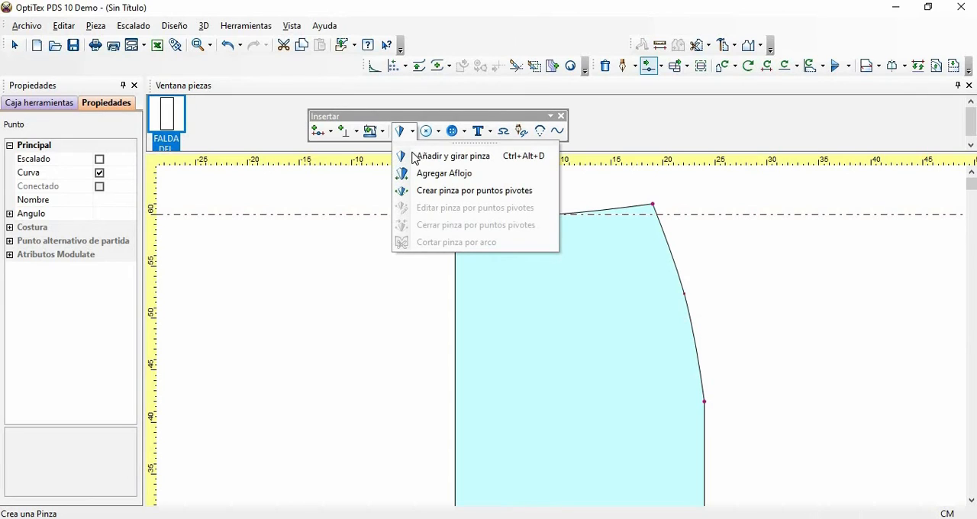
left_click(412, 155)
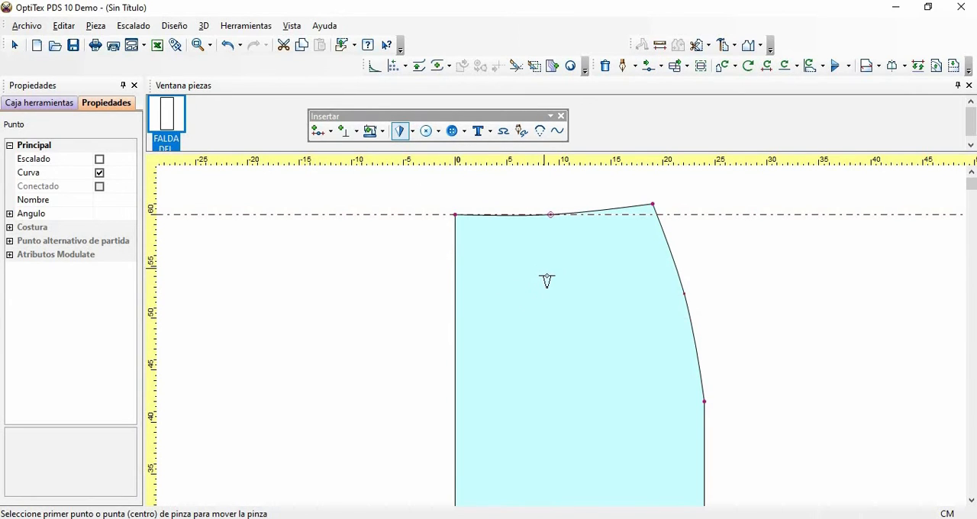
left_click(522, 217)
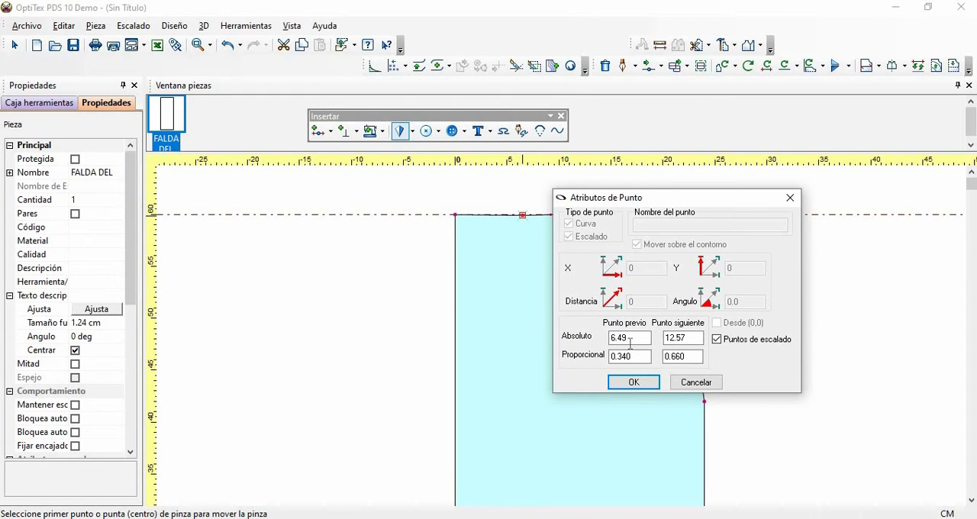
left_click_drag(629, 343, 576, 341)
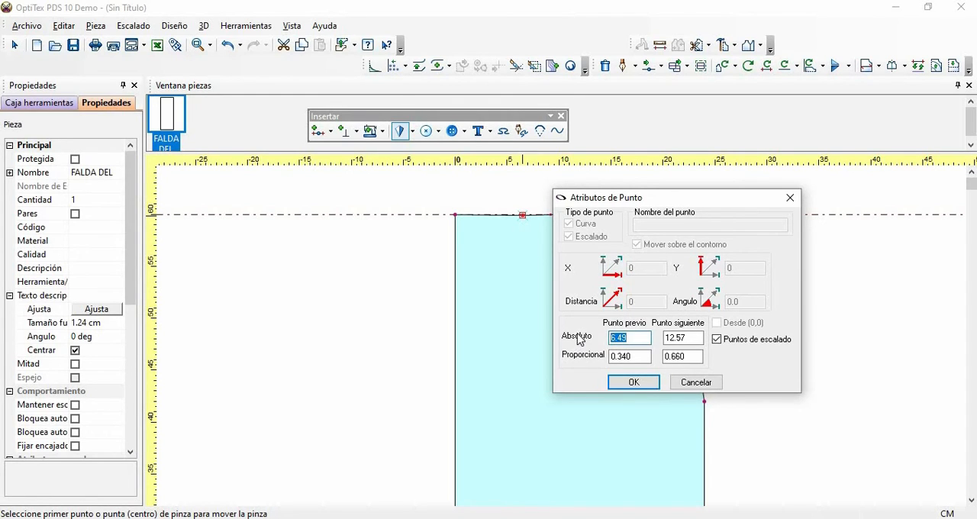
type("6")
key("BackSpace")
type("8")
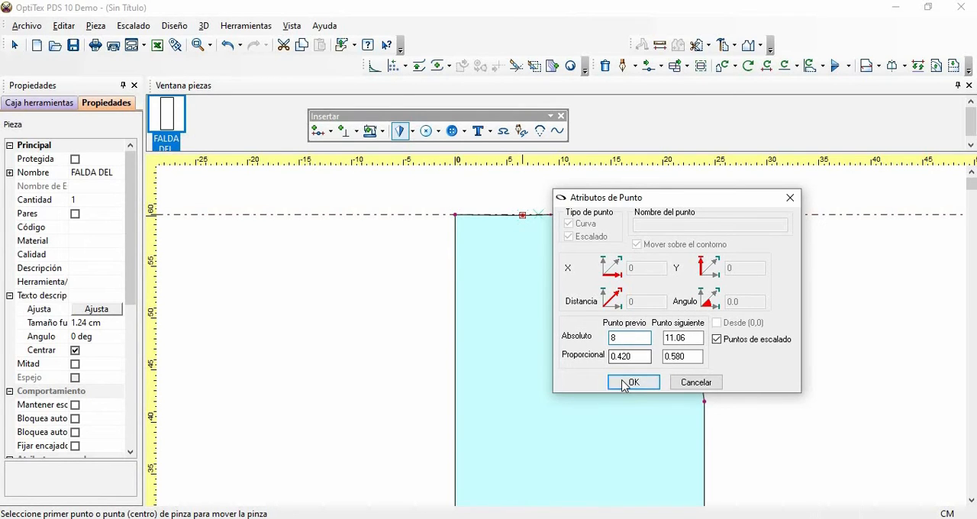
key("Return")
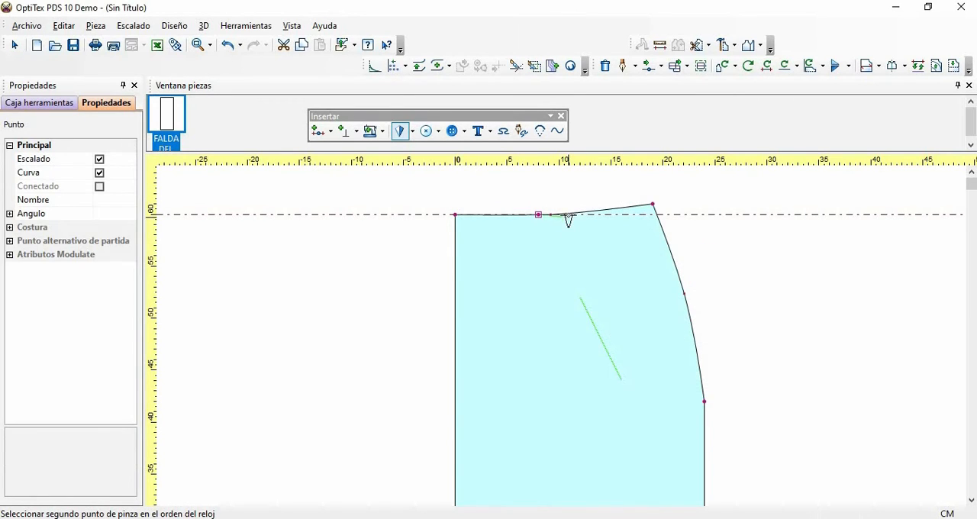
- Place the dart's second waistline point 2 cm from the first and its tip about 8 cm deep inside the piece
left_click(566, 214)
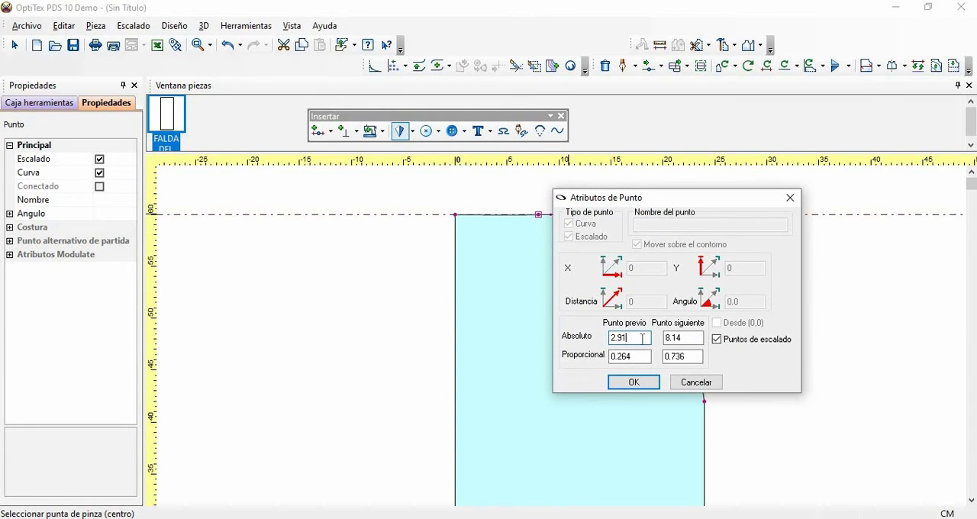
key("BackSpace")
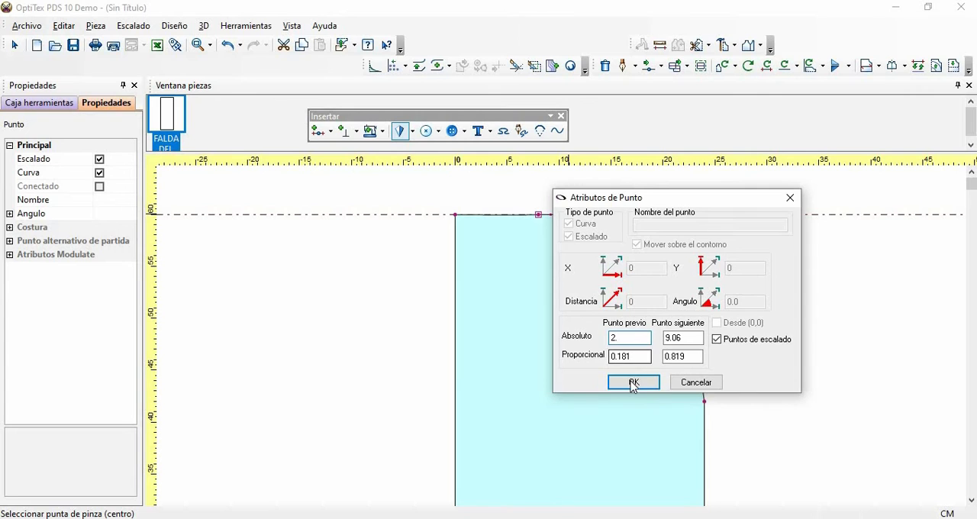
key("Return")
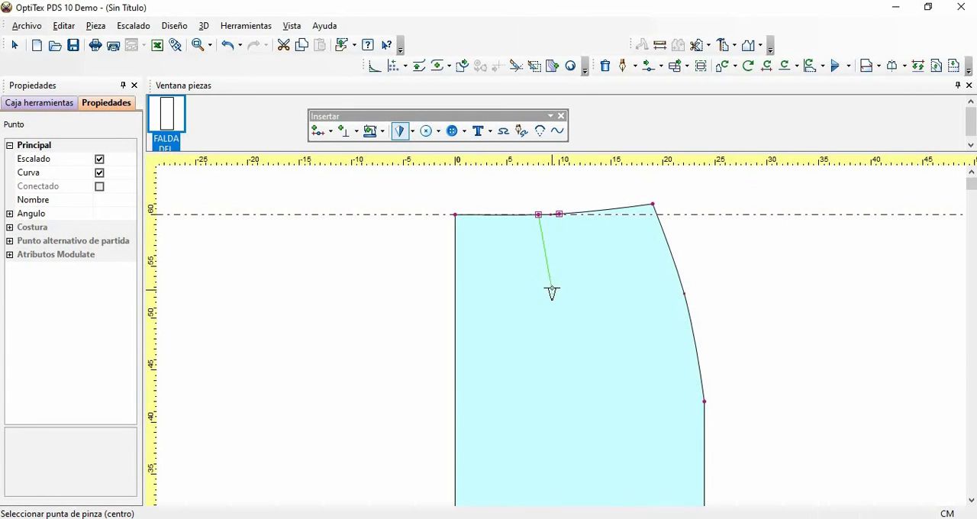
left_click(552, 300)
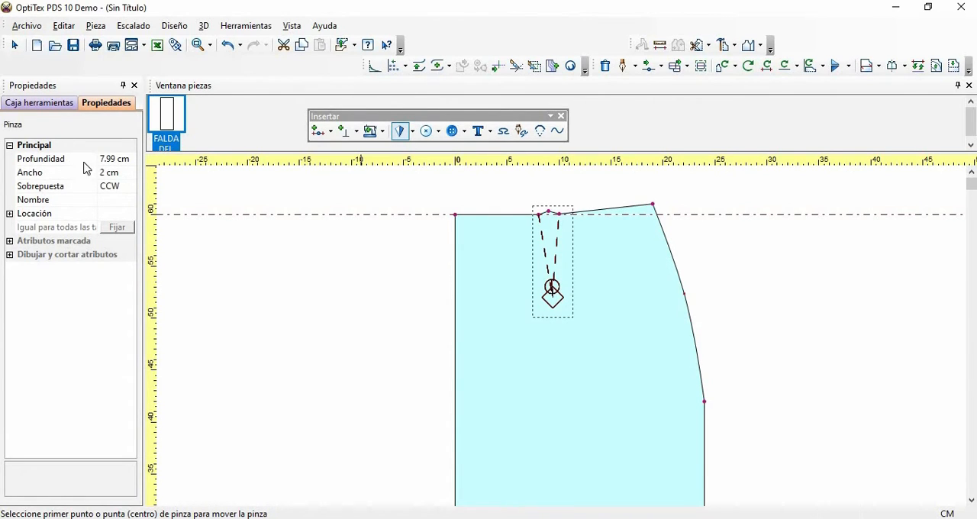
- Set the waist dart's depth (Profundidad) to 9.5 cm
left_click(115, 158)
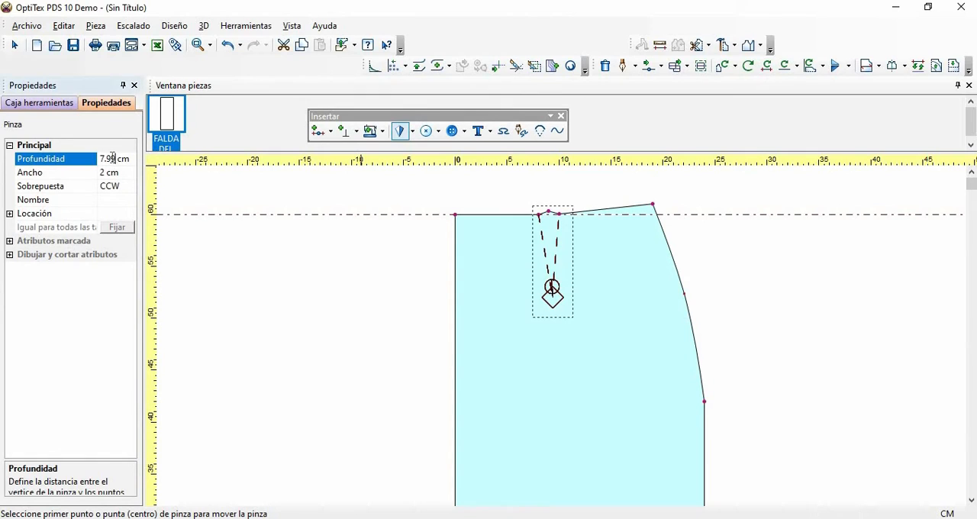
double_click(114, 158)
type("9.5cm")
key("Return")
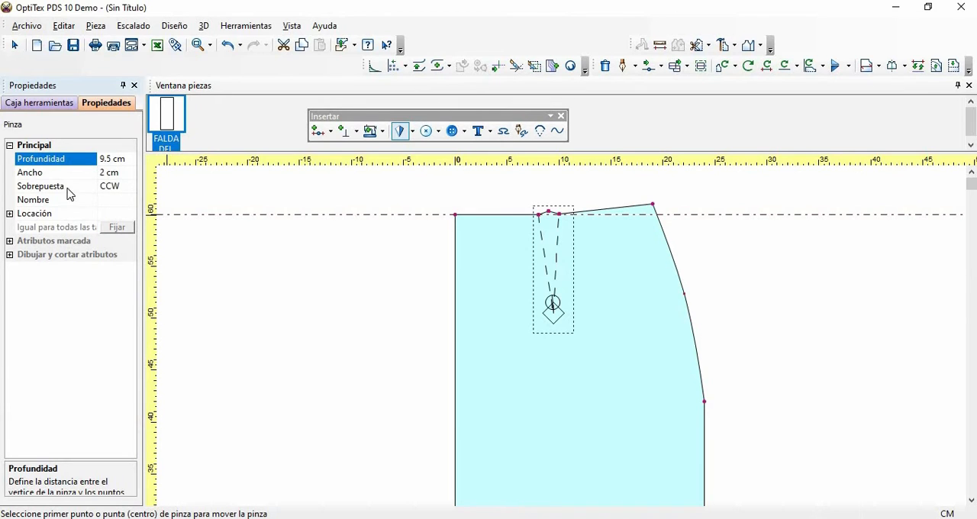
- Try the dart's fold overlap (Sobrepuesta) as Ninguna, and set it to CW
left_click(129, 190)
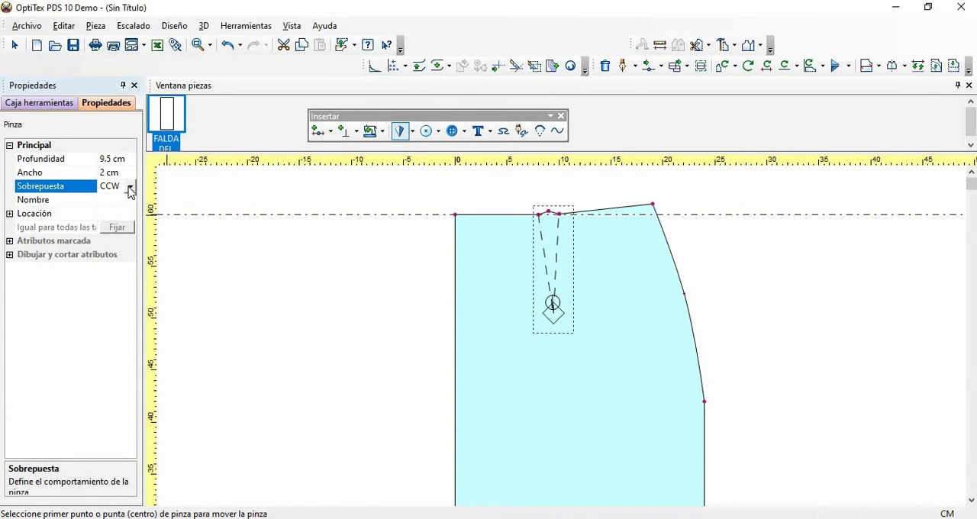
left_click(130, 187)
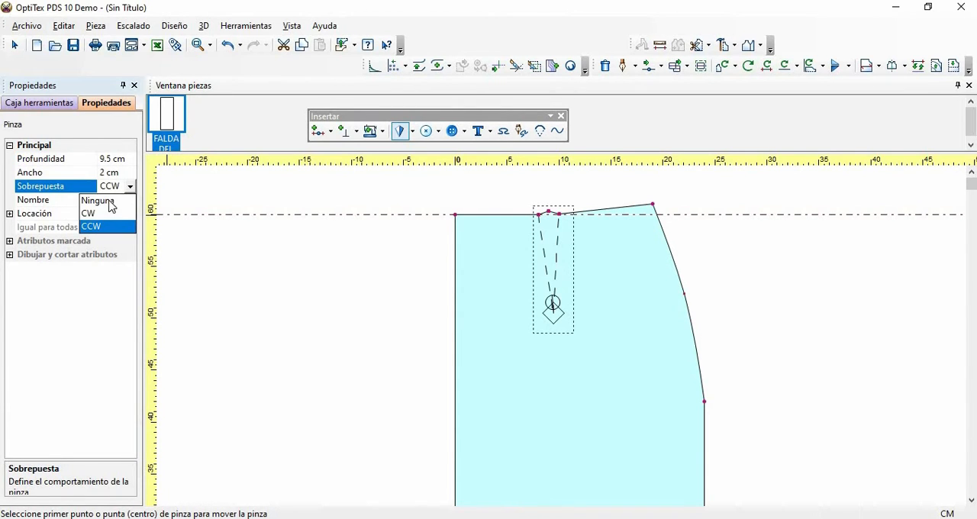
left_click(111, 202)
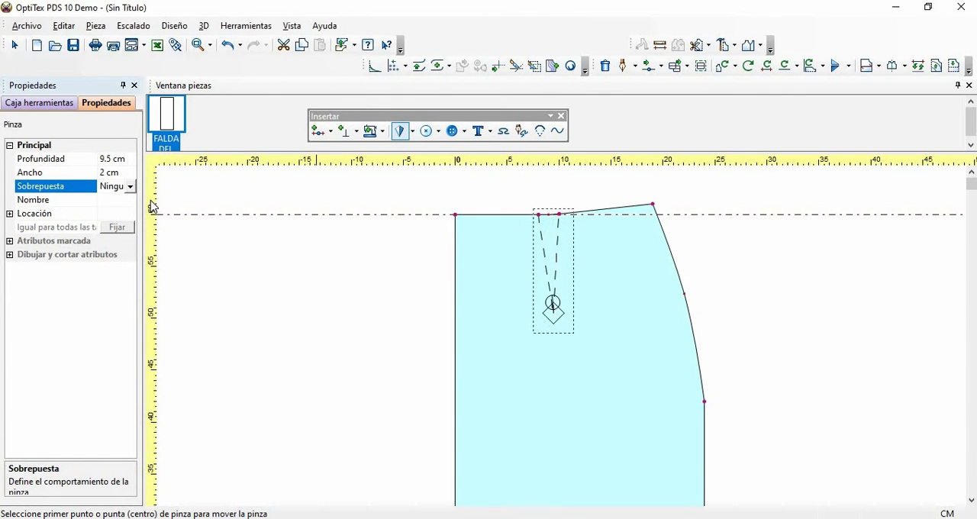
left_click(130, 187)
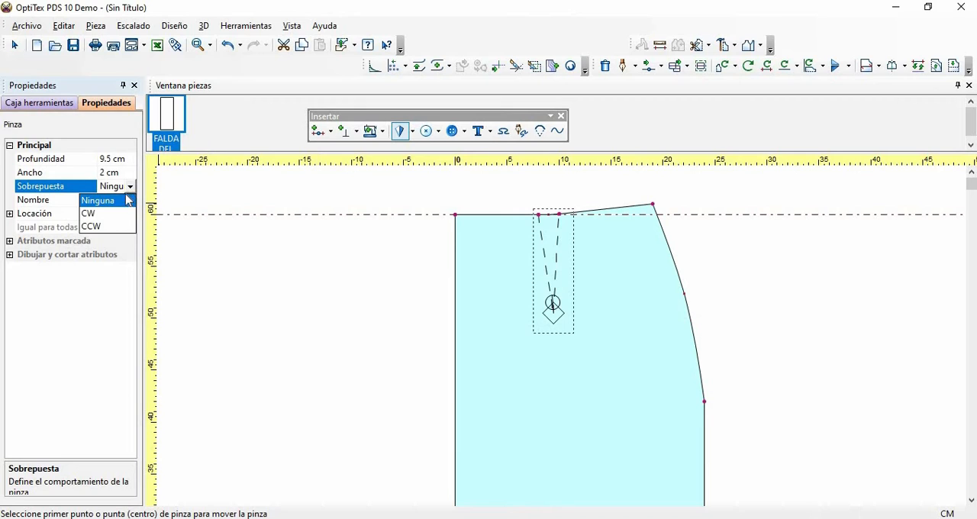
left_click(114, 214)
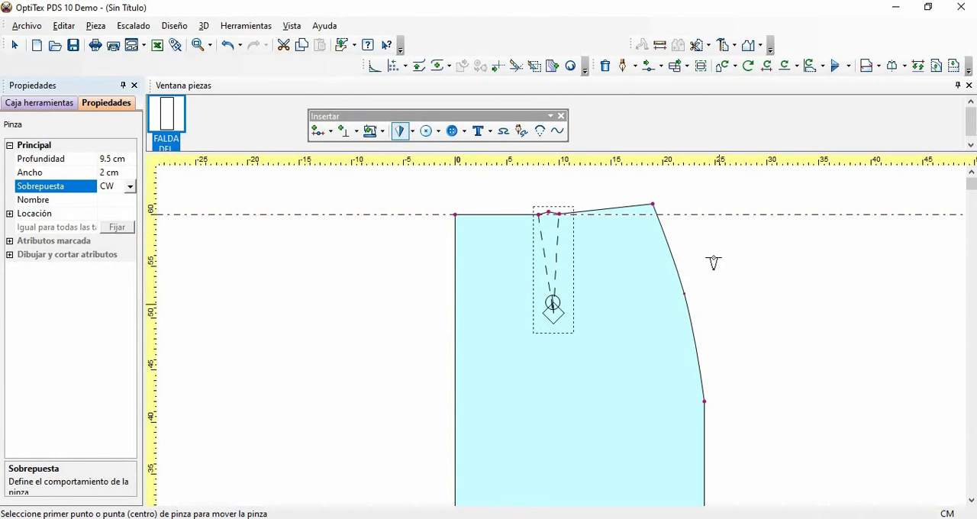
- Leave the dart tool and remove the horizontal guide line at waist level
right_click(725, 198)
key("Escape")
key("Home")
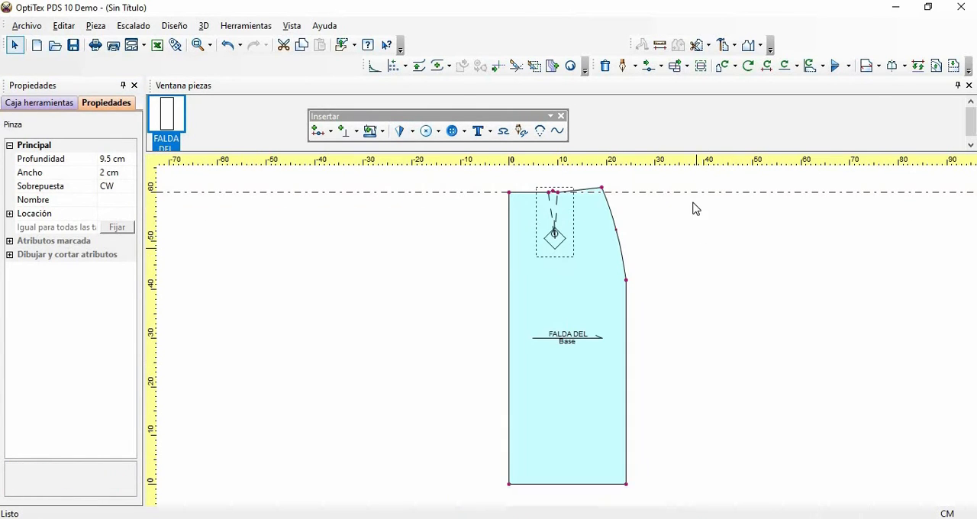
left_click(725, 221)
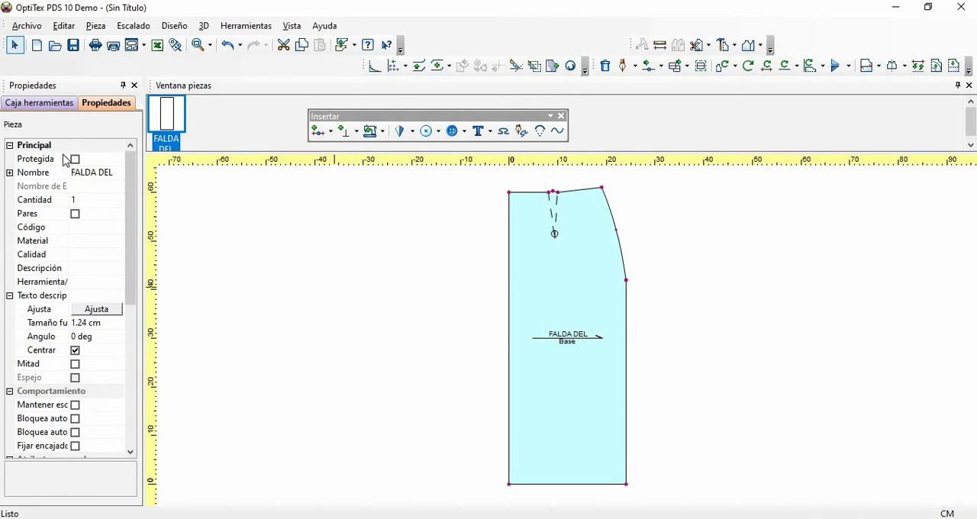
- Make the grain line parallel to the piece's straight left edge, from lower to upper corner, and centre it on the piece
left_click(33, 103)
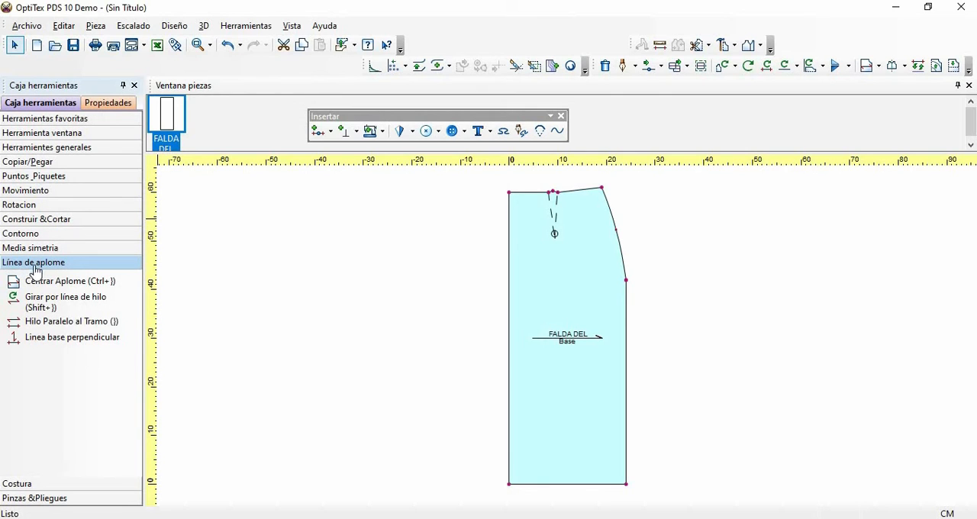
left_click(53, 321)
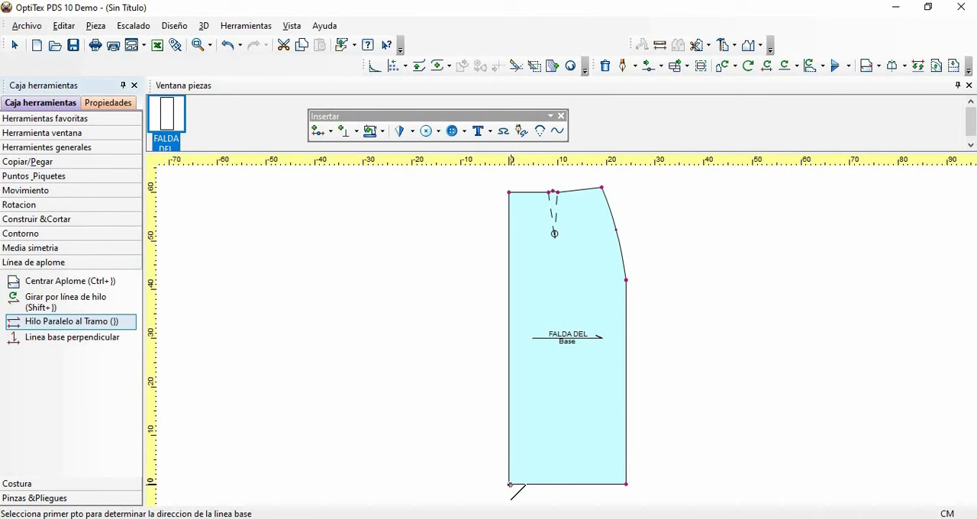
left_click(509, 483)
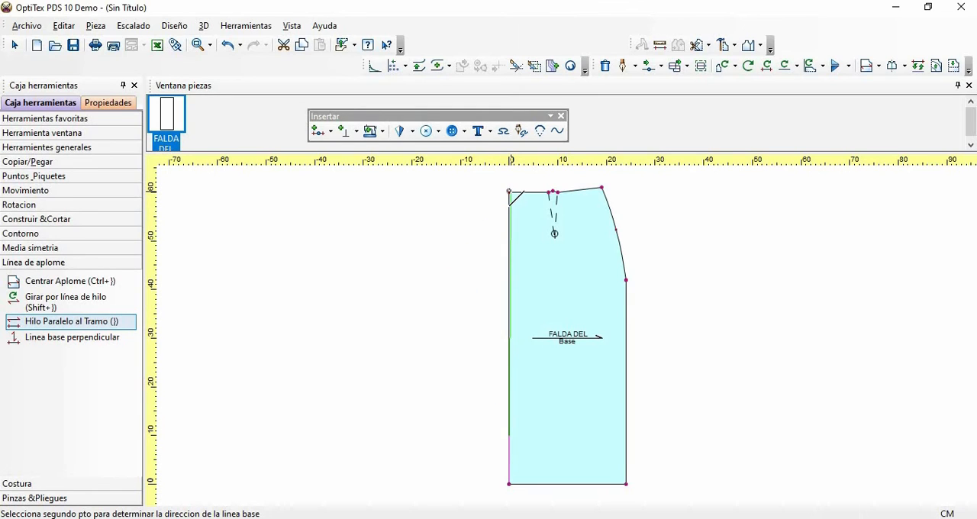
left_click(508, 191)
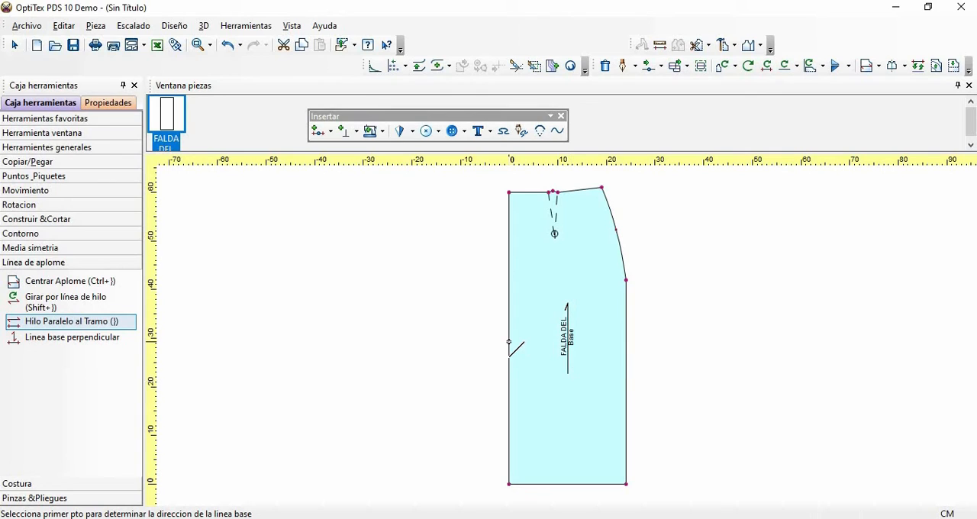
left_click(64, 282)
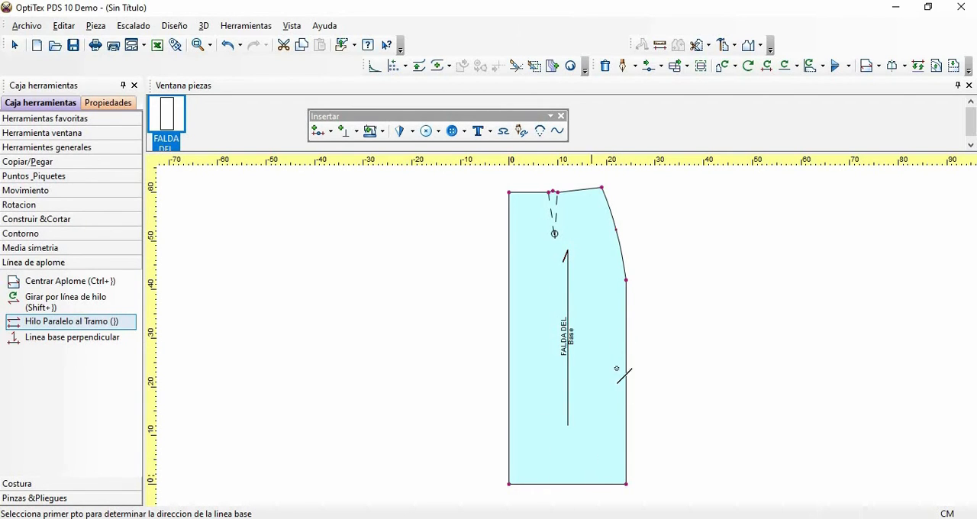
- Replace the original FALDA DEL piece with the edited version (Reemplazar Original)
right_click(583, 233)
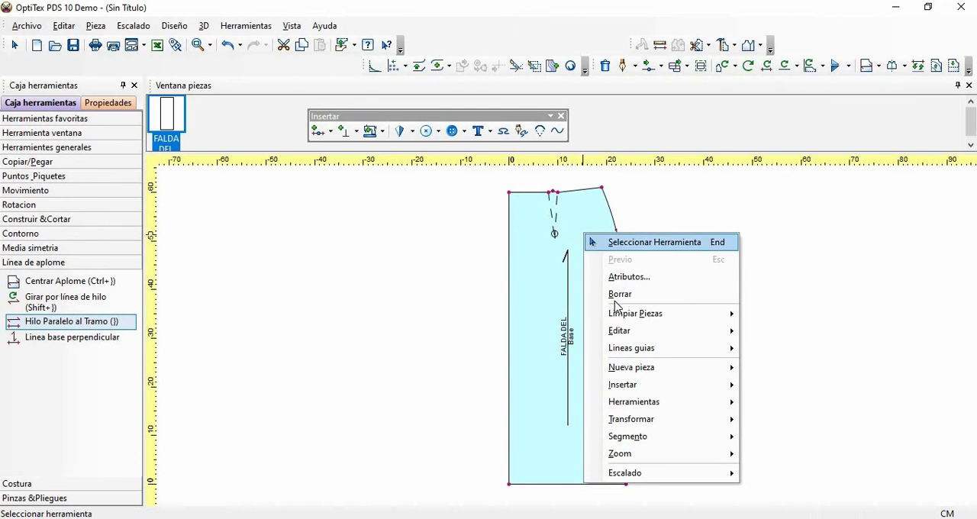
mouse_move(638, 349)
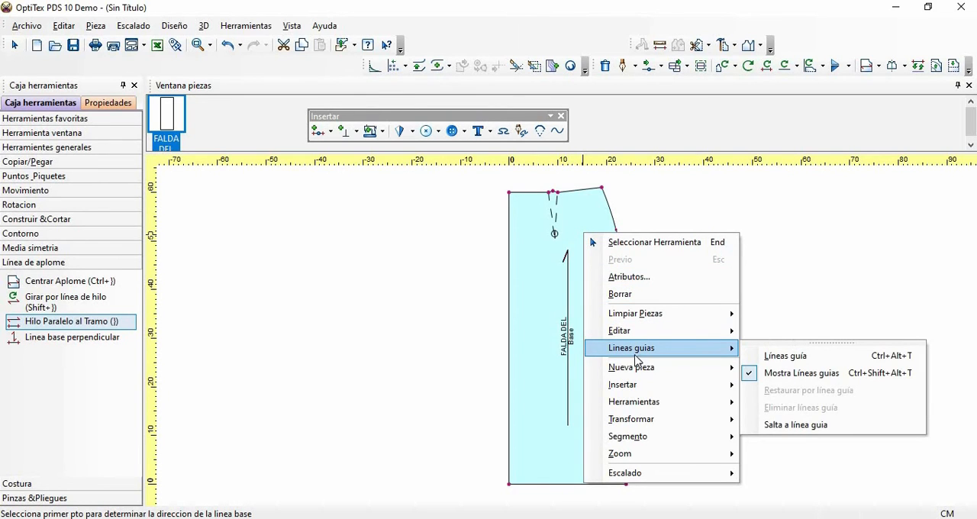
mouse_move(648, 314)
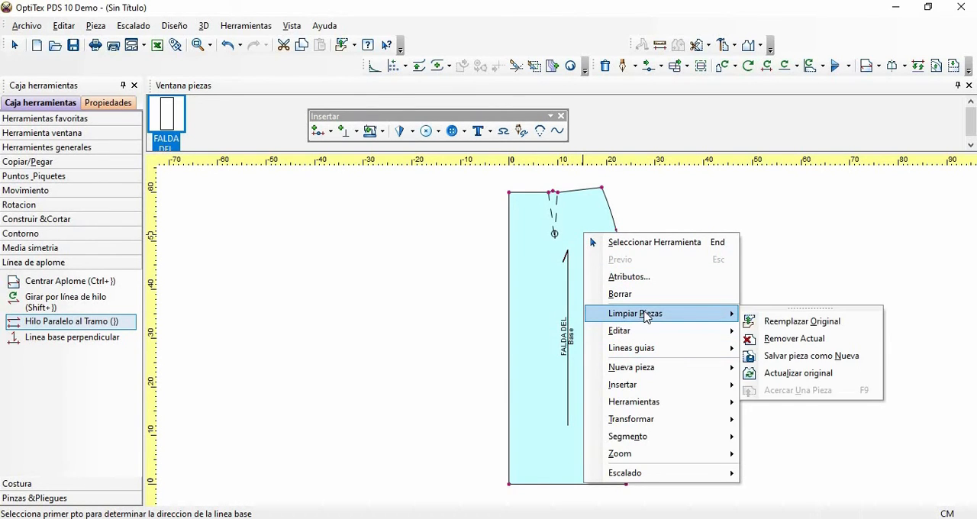
left_click(800, 321)
- Bring the saved FALDA DEL piece back into the work area and move it about 65 cm to the left
double_click(180, 135)
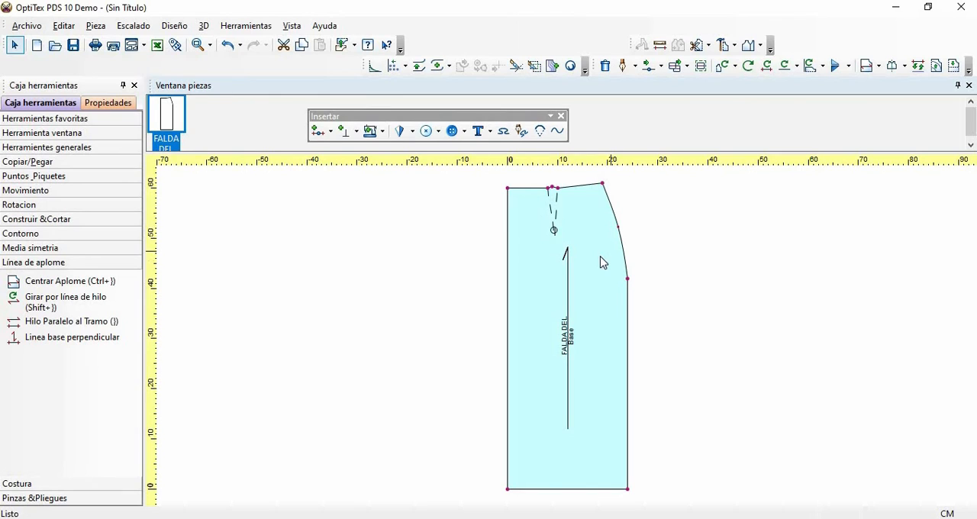
key("space")
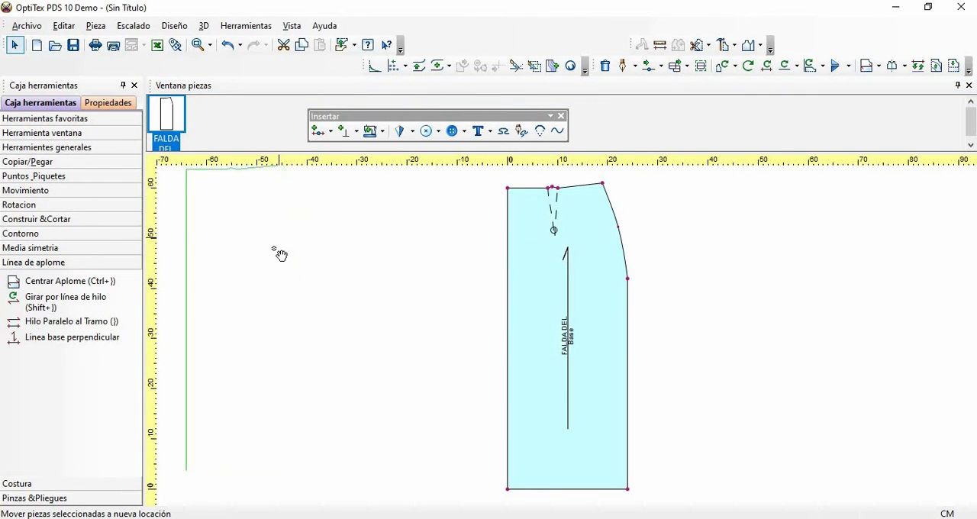
left_click(576, 310)
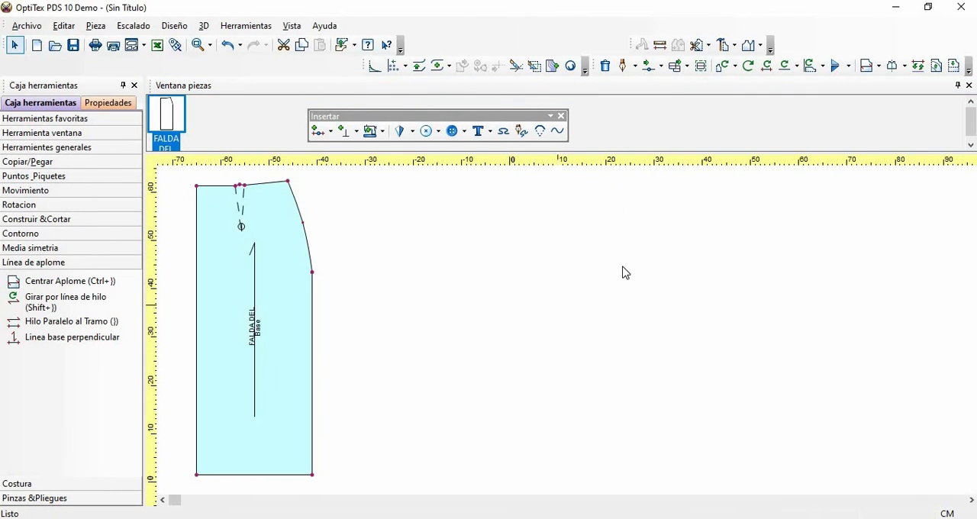
right_click(501, 231)
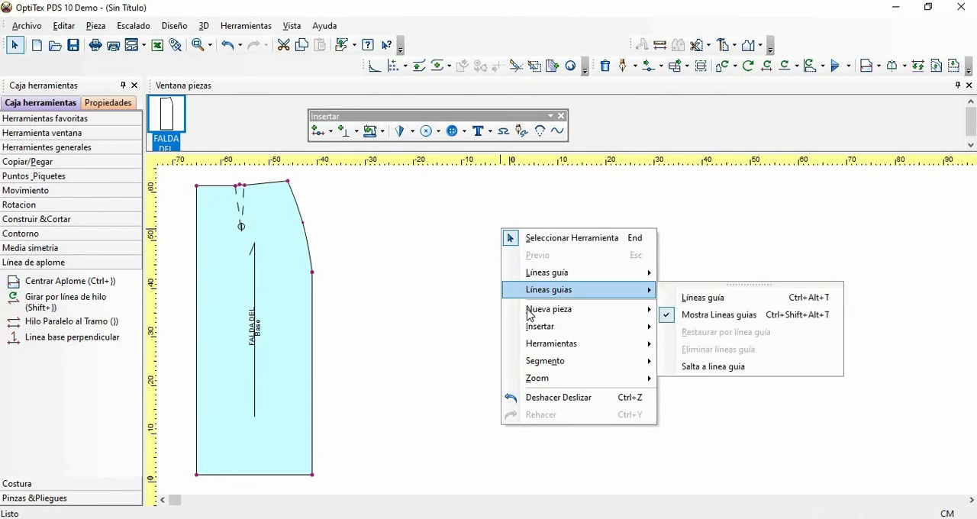
mouse_move(528, 314)
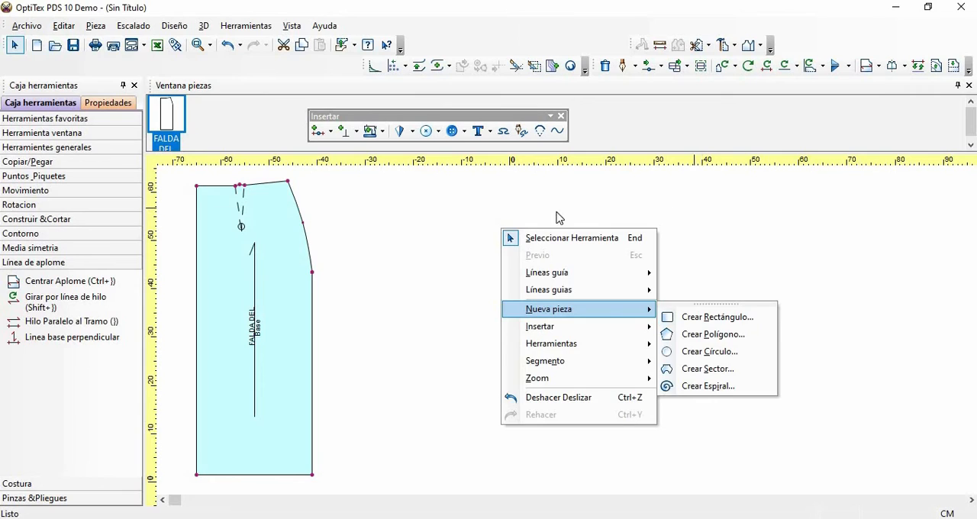
left_click(532, 215)
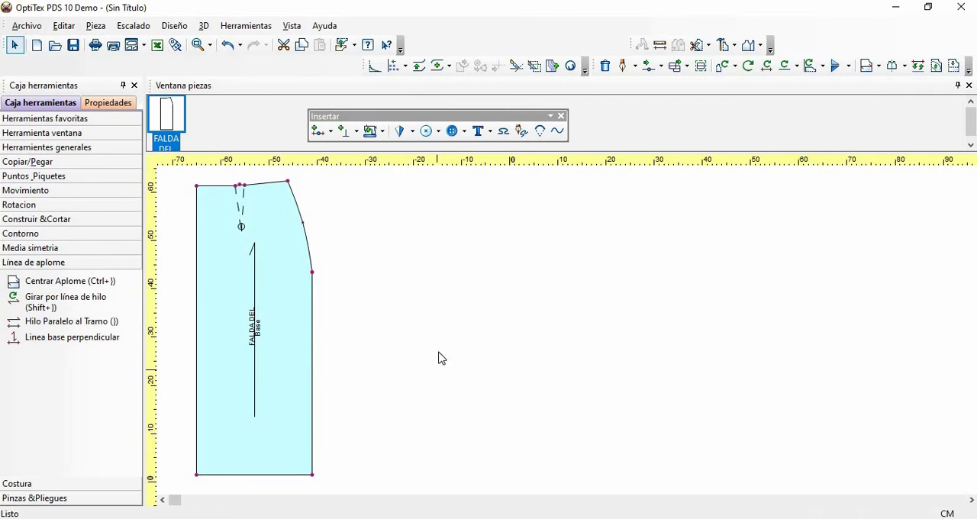
- Create a new rectangular piece named FALDA POST, 24 cm wide and 60 cm long
left_click(98, 28)
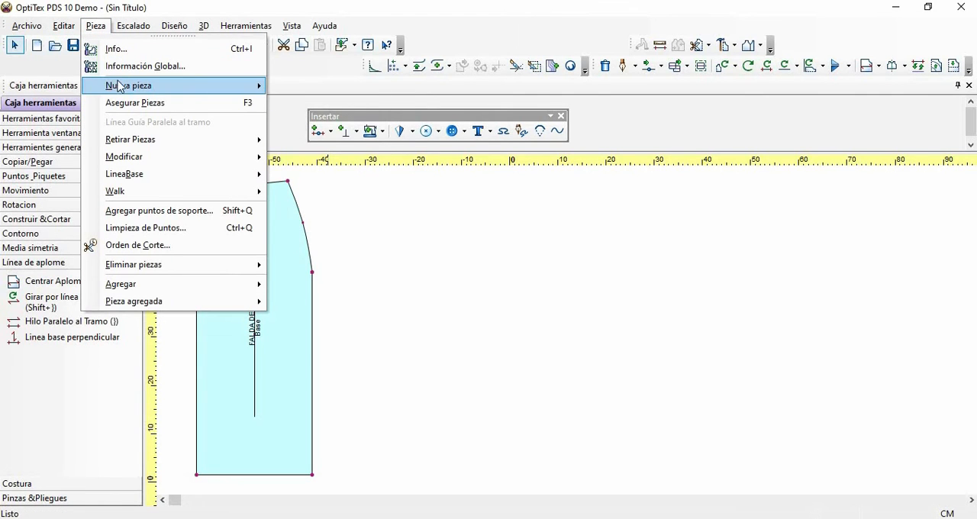
mouse_move(118, 85)
left_click(314, 94)
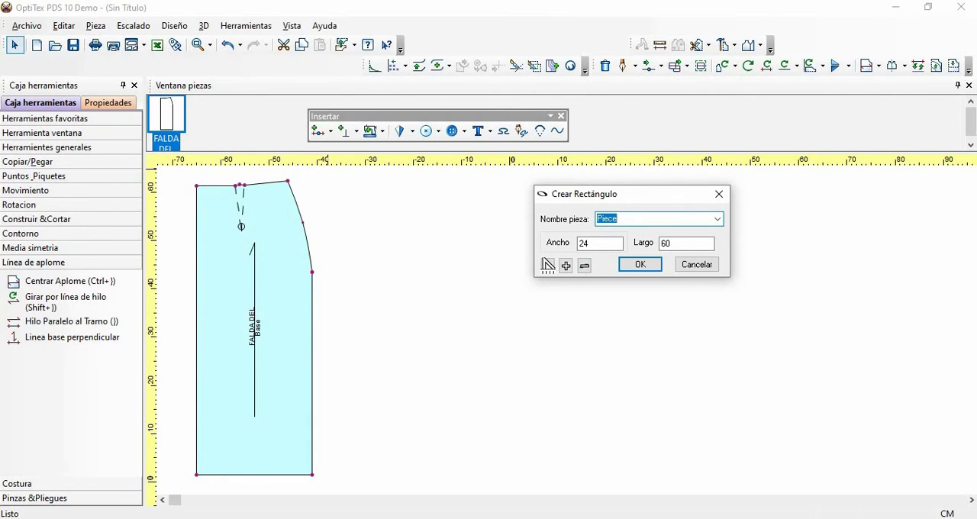
type("FALDA POST")
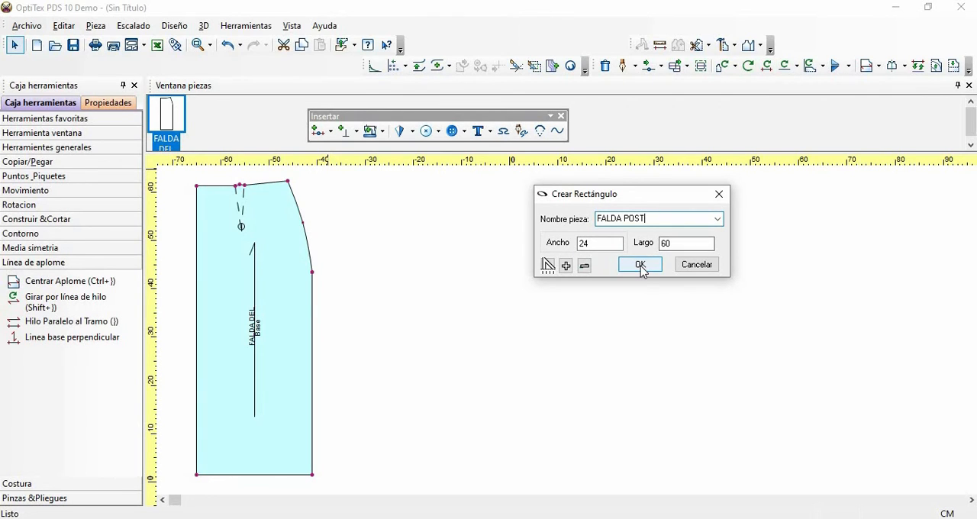
key("Return")
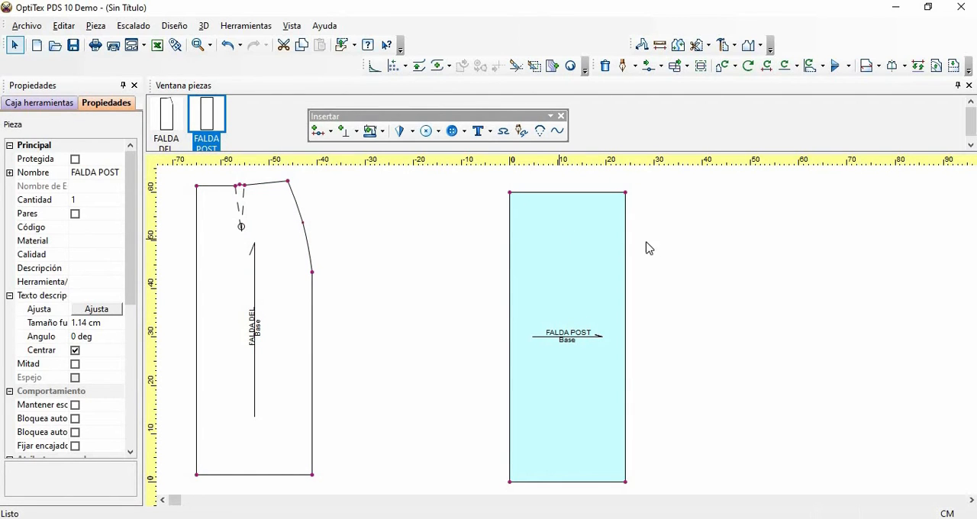
- Insert a point on the right edge of FALDA POST, 18 cm below the upper right corner
key("o")
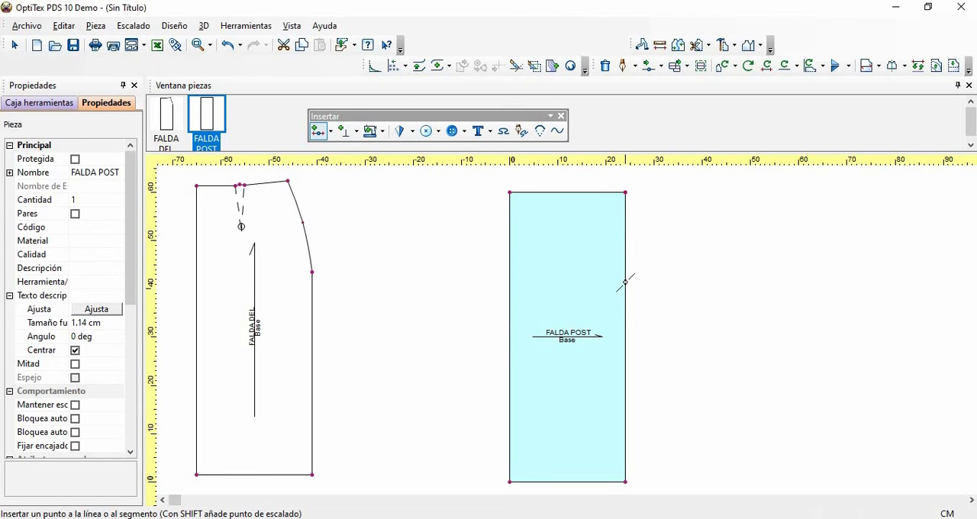
left_click(654, 294)
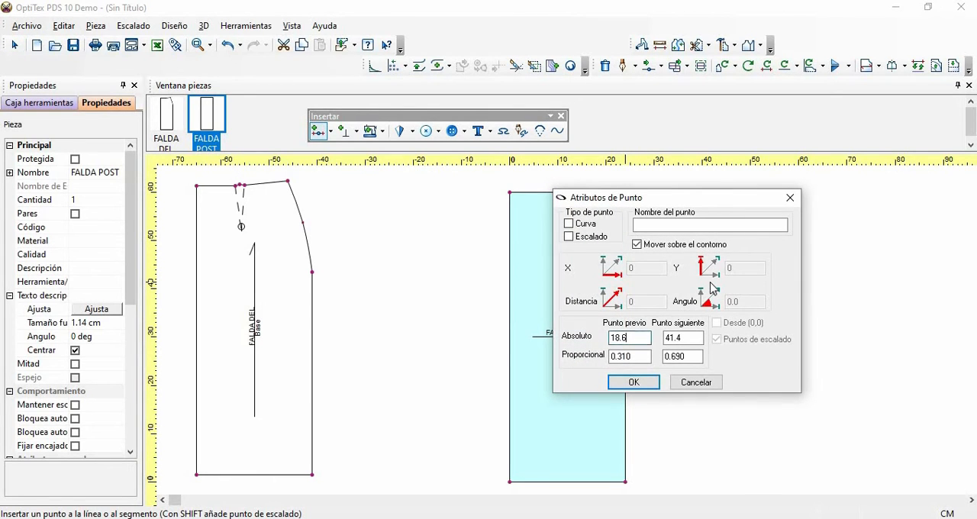
key("BackSpace")
left_click(633, 381)
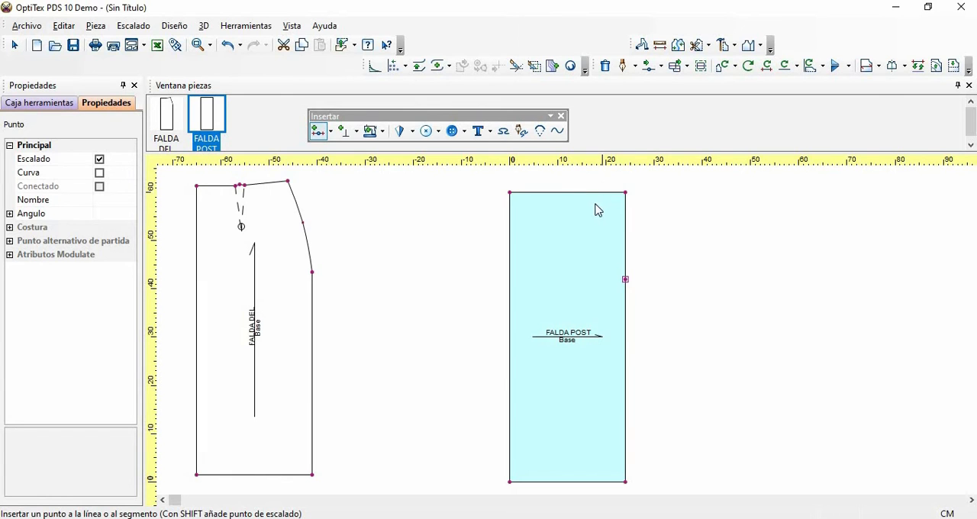
- Insert a grading point on the upper edge of FALDA POST, 20 cm from the upper left corner, and leave the tool
left_click(600, 192)
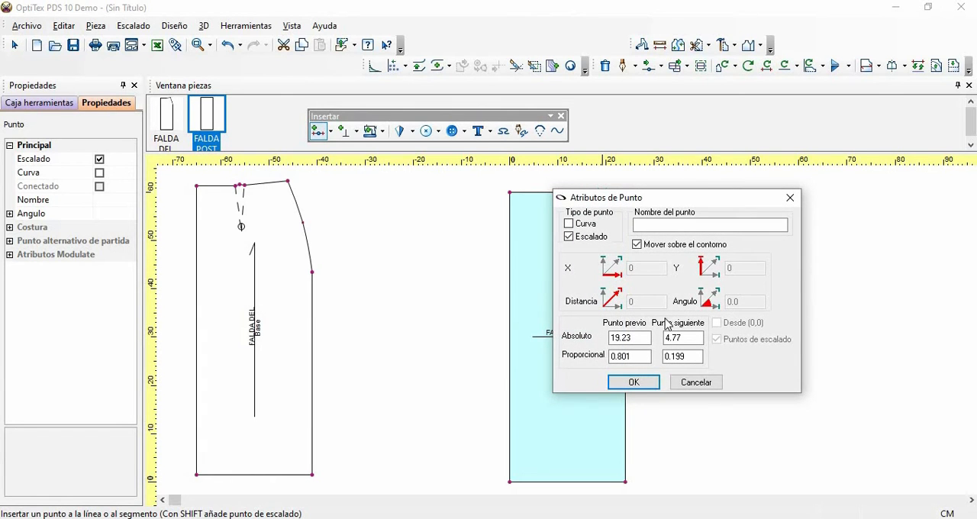
left_click_drag(640, 340, 592, 342)
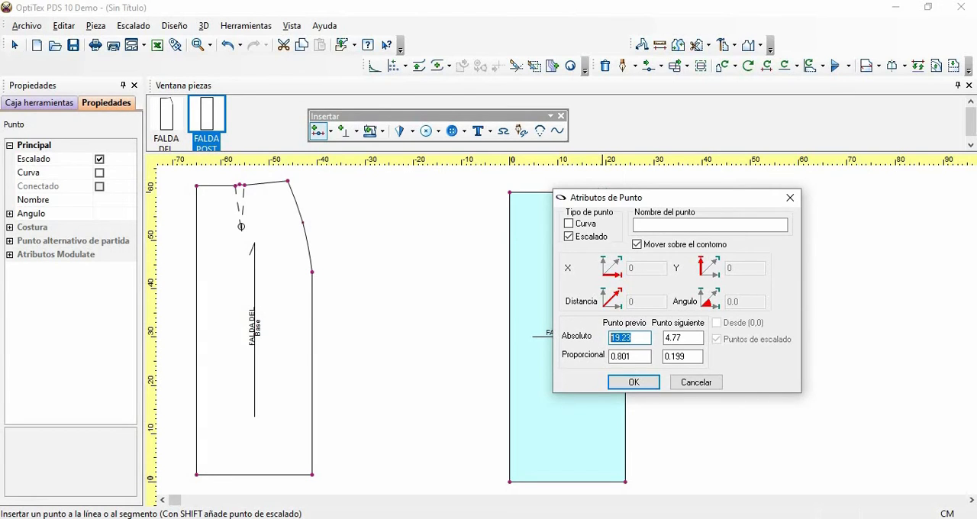
type("20")
left_click(633, 382)
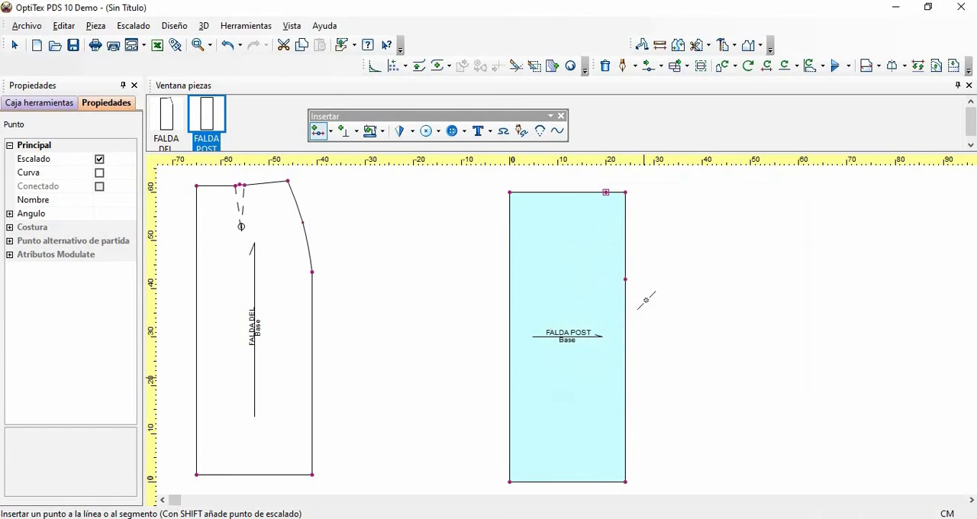
right_click(681, 201)
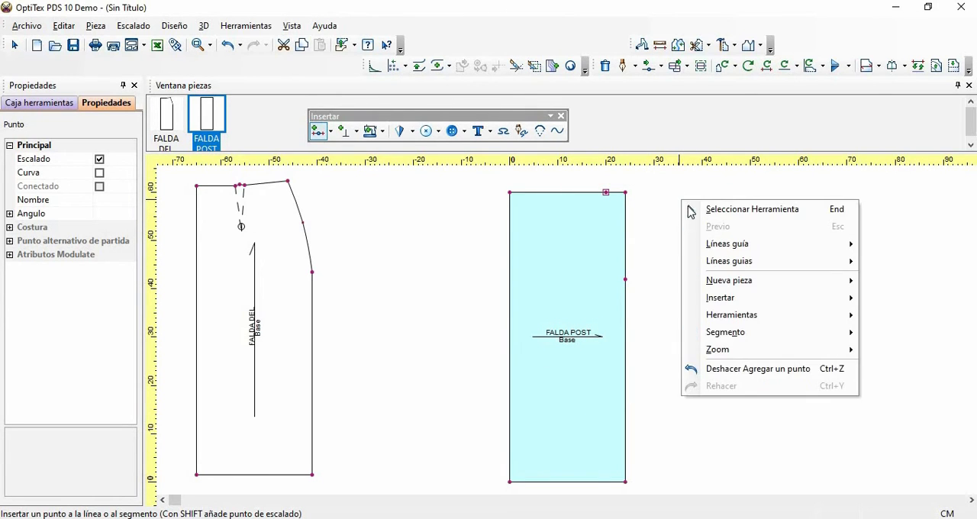
left_click(703, 210)
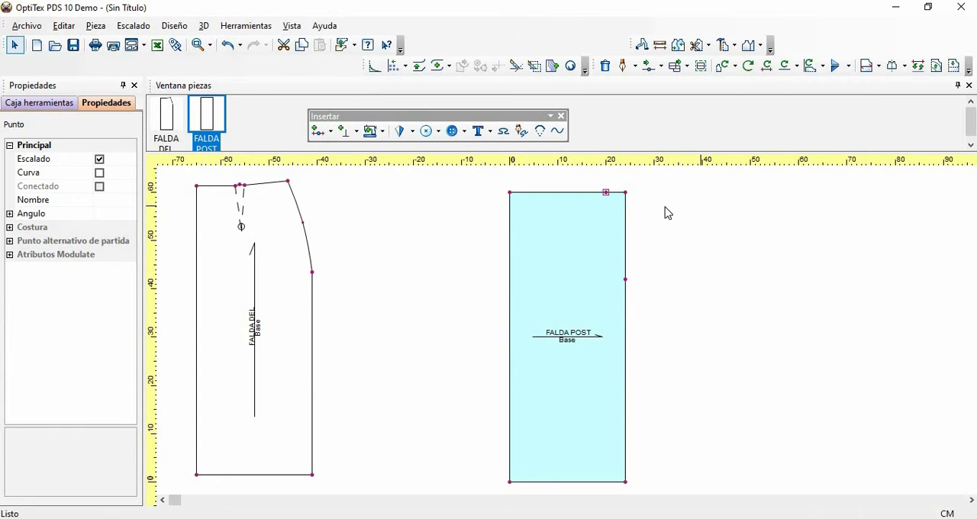
- Make the upper right corner of FALDA POST a curve point and turn off its grading attribute (Escalado)
left_click(624, 192)
left_click(100, 173)
left_click(100, 159)
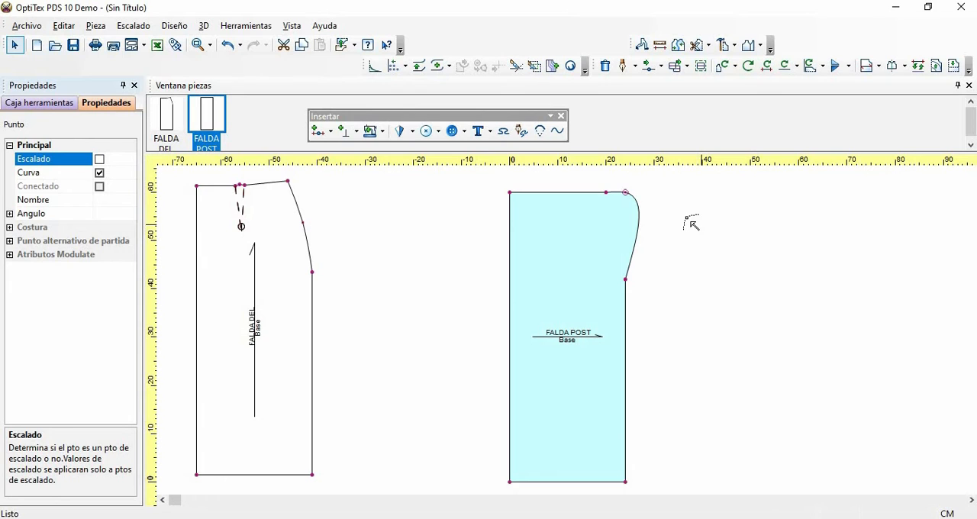
- Move the corner's curve point about 1.64 cm left and 7.56 cm down to shape the hip curve
key("m")
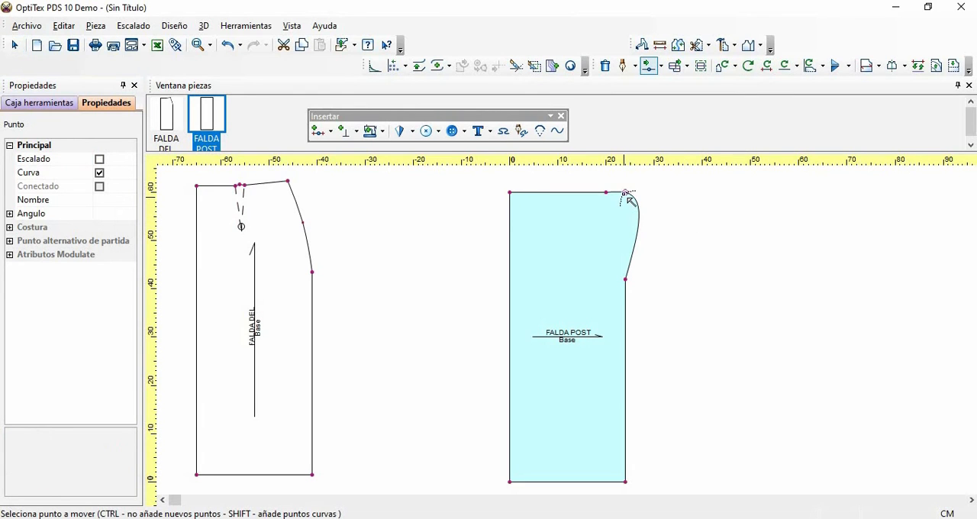
left_click(625, 193)
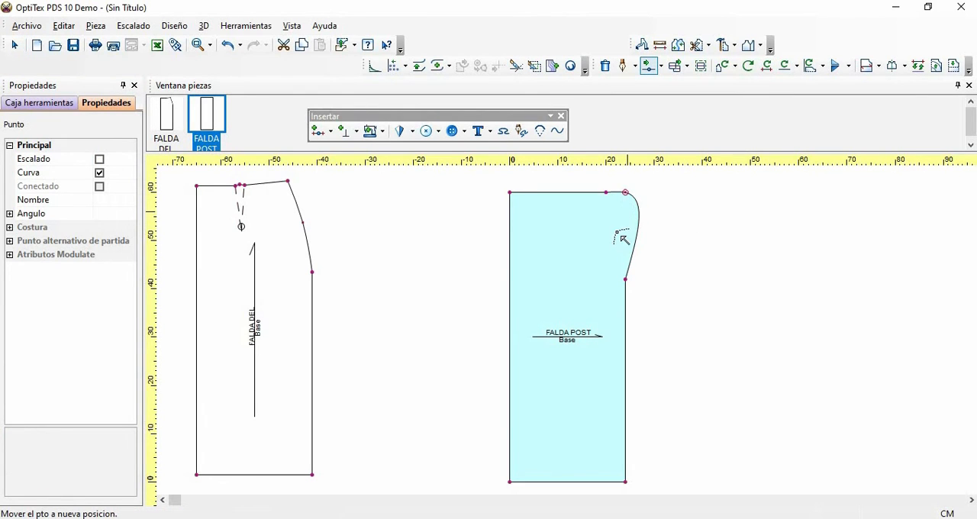
left_click(617, 232)
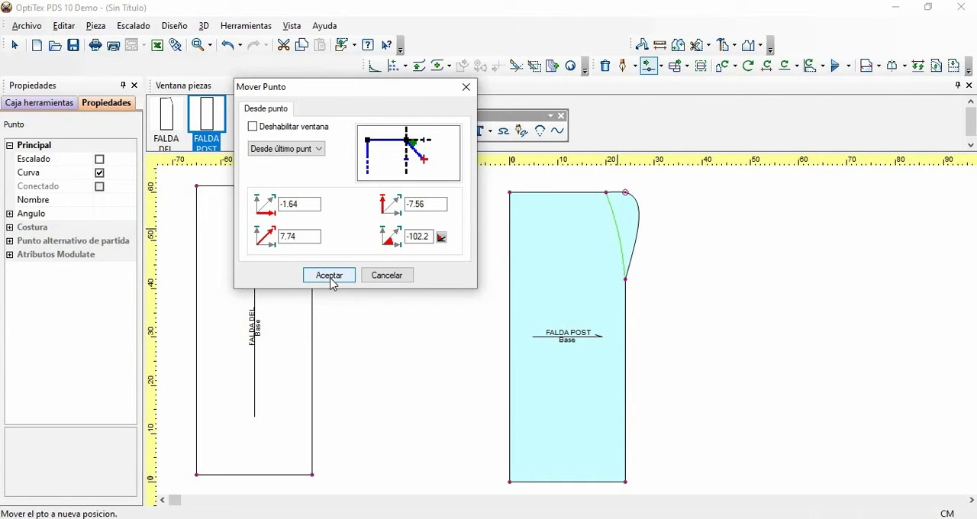
left_click(333, 284)
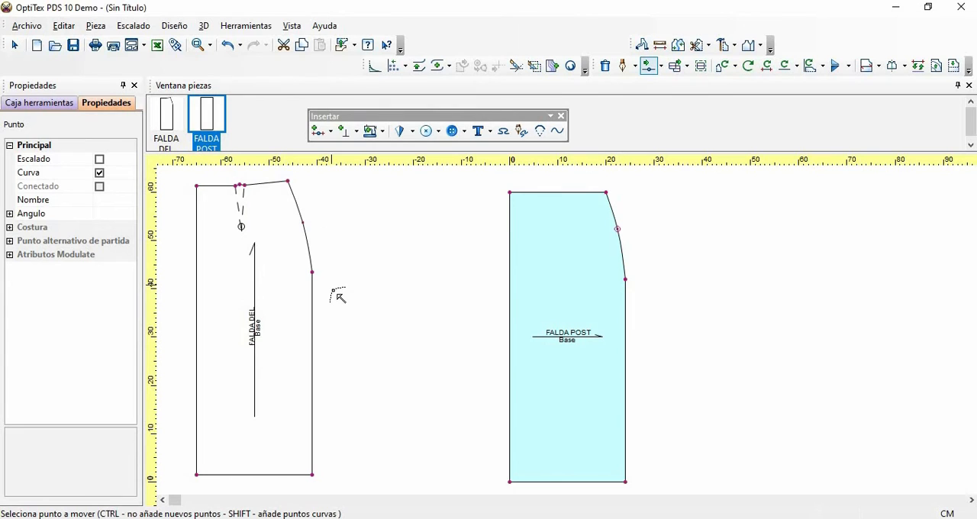
- Raise the waist point at the top of the hip curve 1 cm straight up, with zero horizontal offset from its last position
left_click(210, 46)
left_click(225, 70)
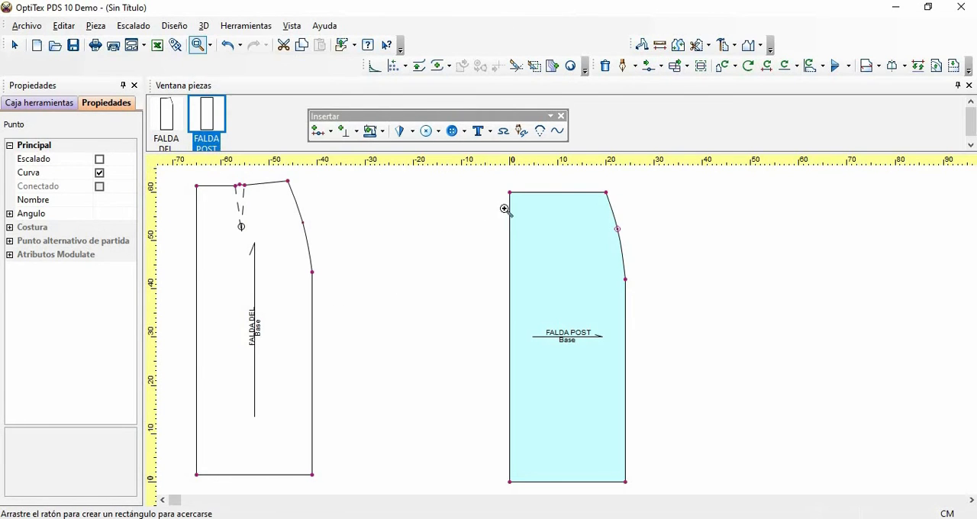
left_click_drag(464, 180, 667, 314)
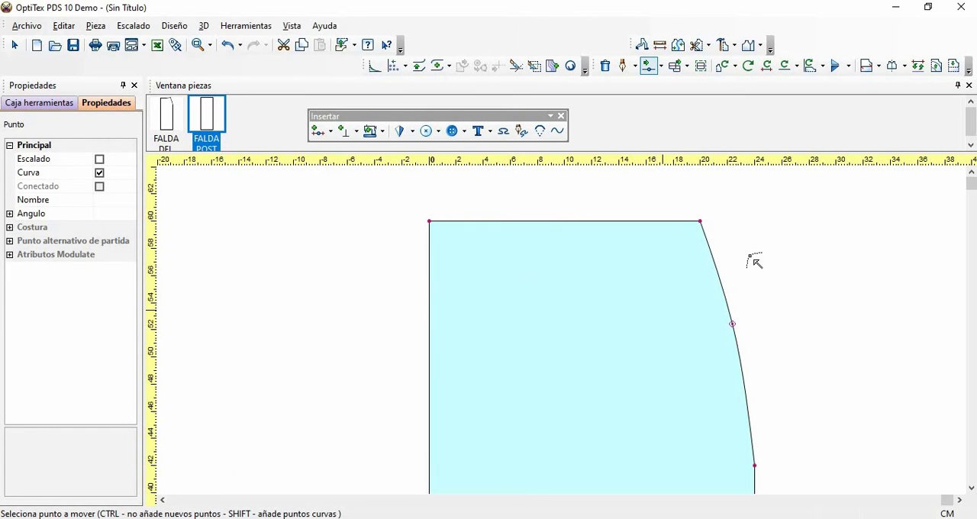
left_click(700, 221)
left_click(699, 204)
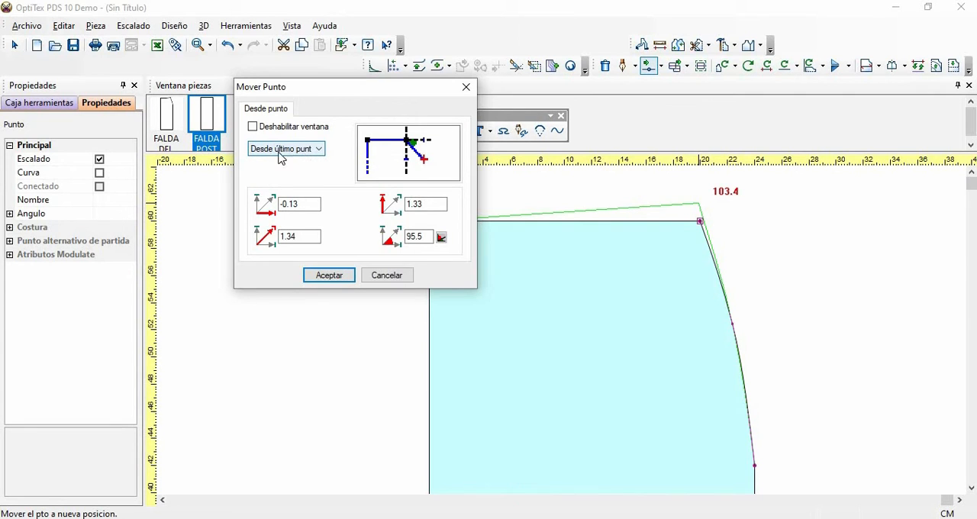
left_click(320, 150)
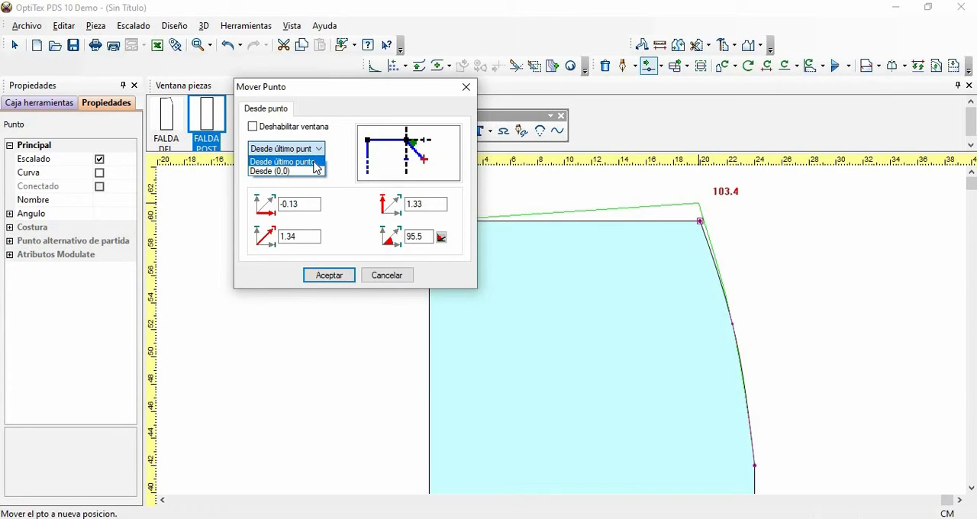
left_click(314, 163)
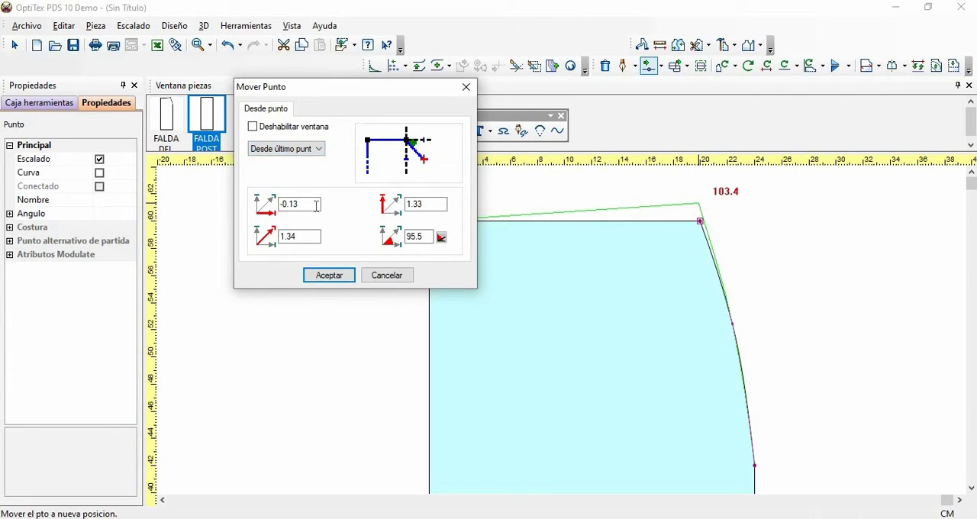
left_click(431, 204)
key("BackSpace")
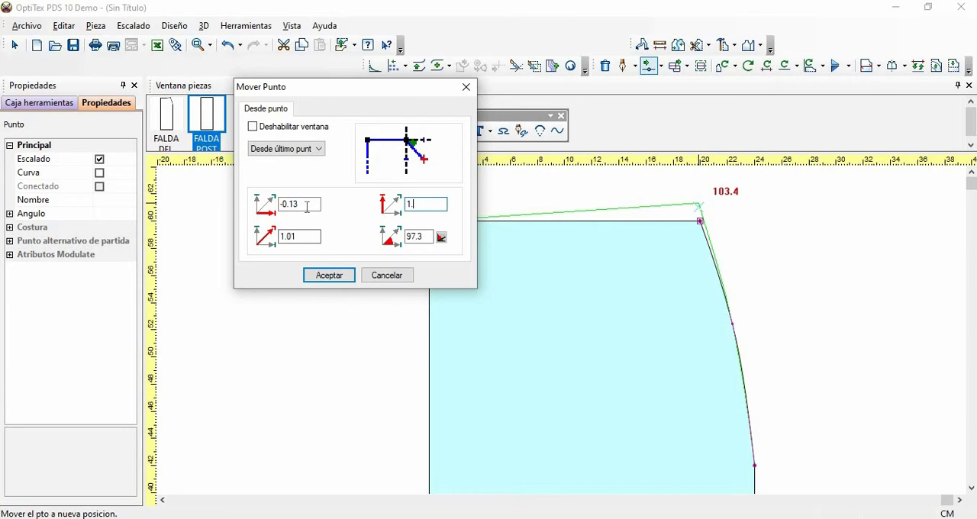
left_click_drag(303, 205, 254, 202)
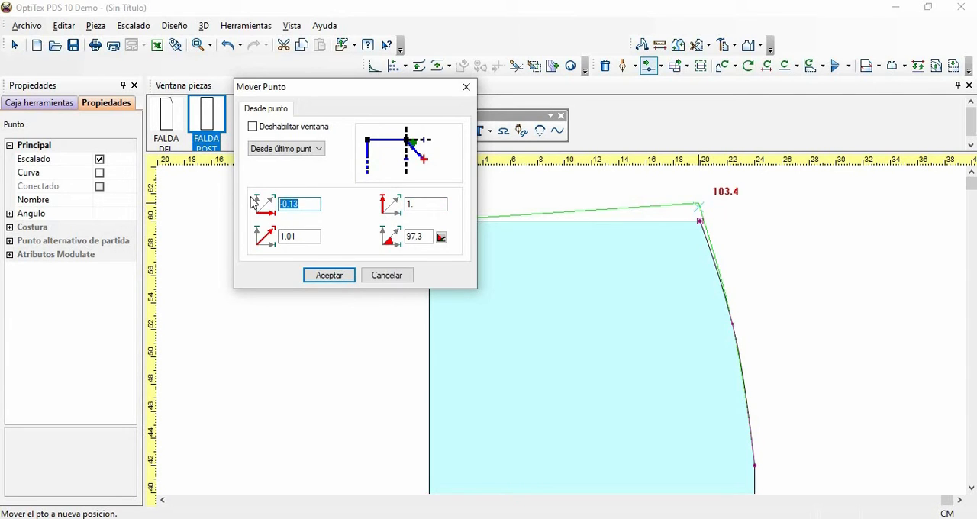
type("0")
left_click(323, 277)
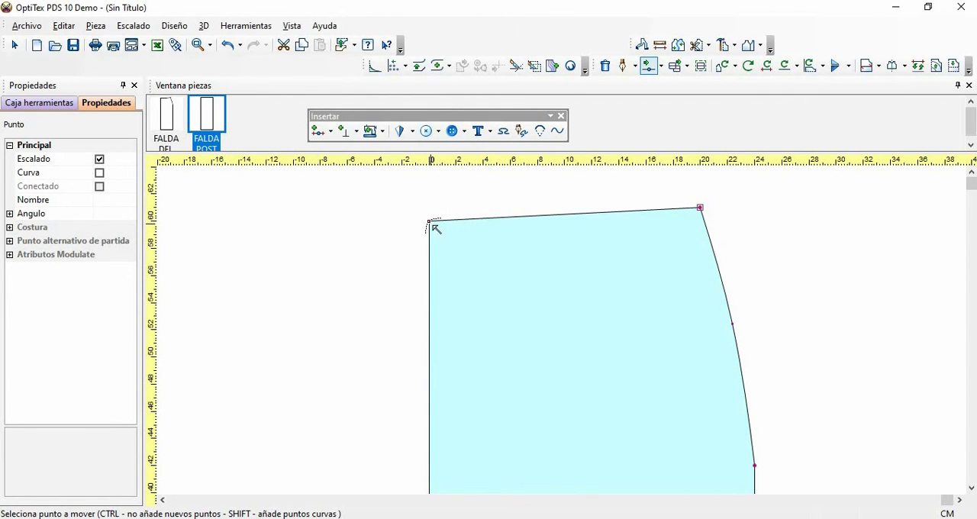
- Try to move the upper left corner of FALDA POST down along the straight edge with zero horizontal offset
left_click(430, 222)
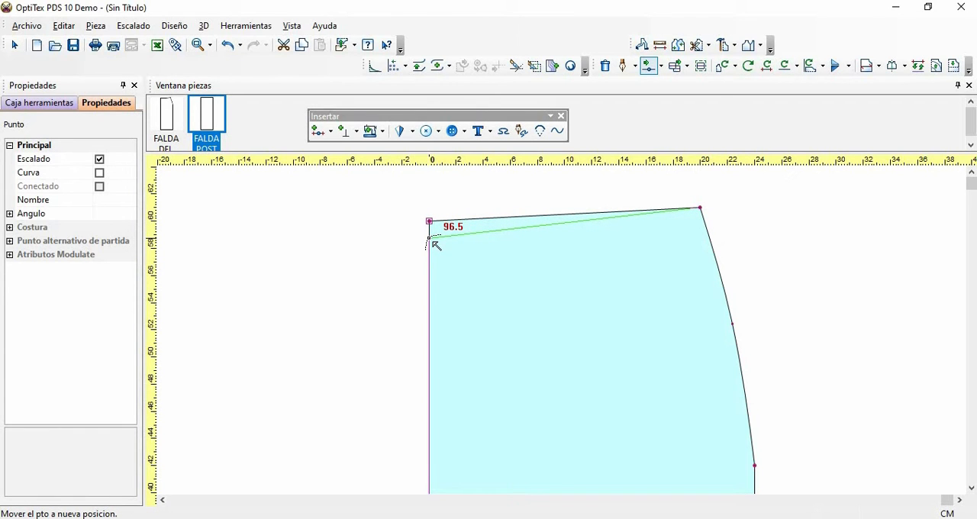
left_click(430, 240)
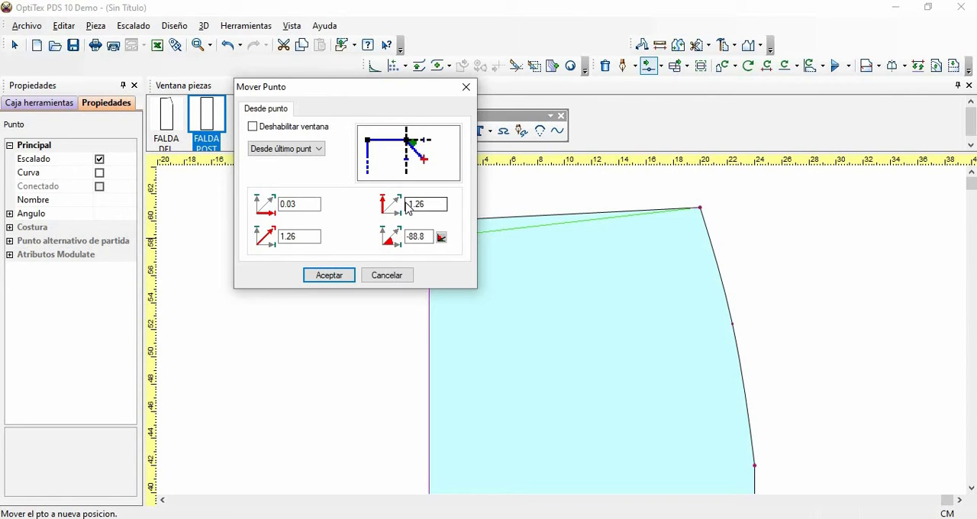
left_click(446, 208)
key("BackSpace")
key("BackSpace")
key("BackSpace")
left_click_drag(307, 209, 217, 211)
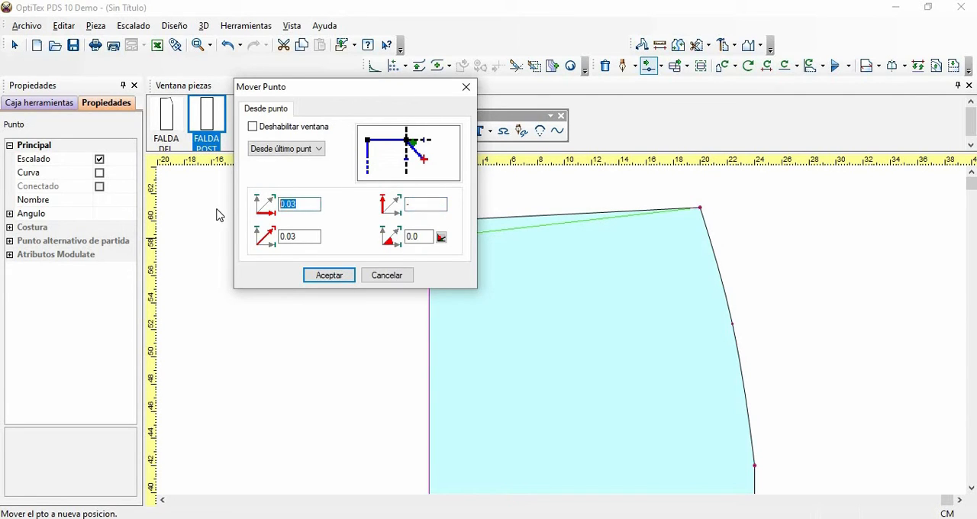
type("0")
left_click(336, 277)
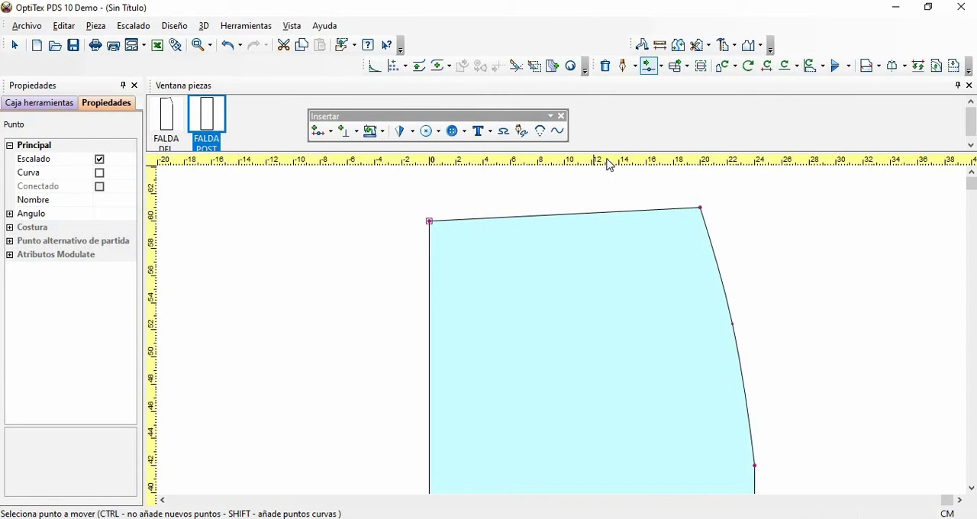
- Leave the point-moving tool and place a horizontal guide line level with the upper left corner of FALDA POST
key("Escape")
left_click_drag(610, 222, 610, 223)
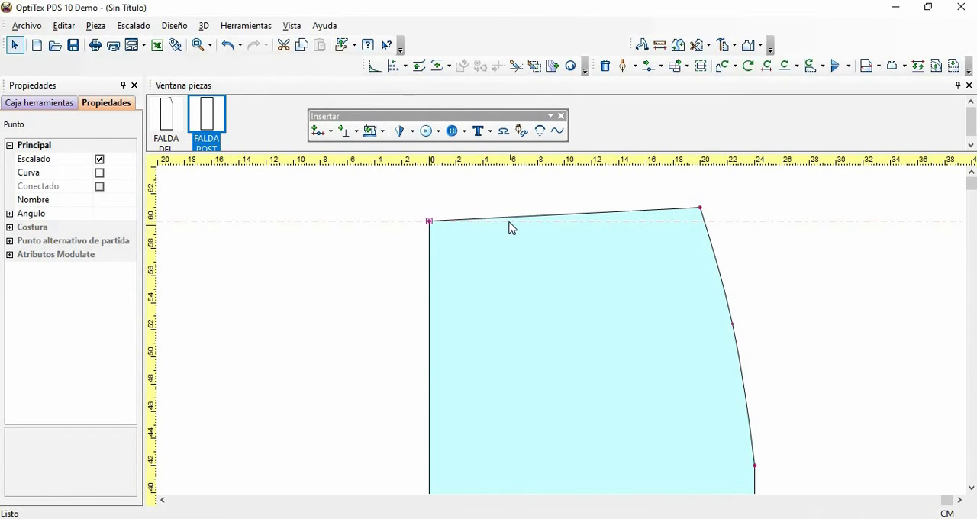
- Insert a curve point on the waistline of FALDA POST, 8.24 cm from the previous point
key("a")
left_click(540, 215)
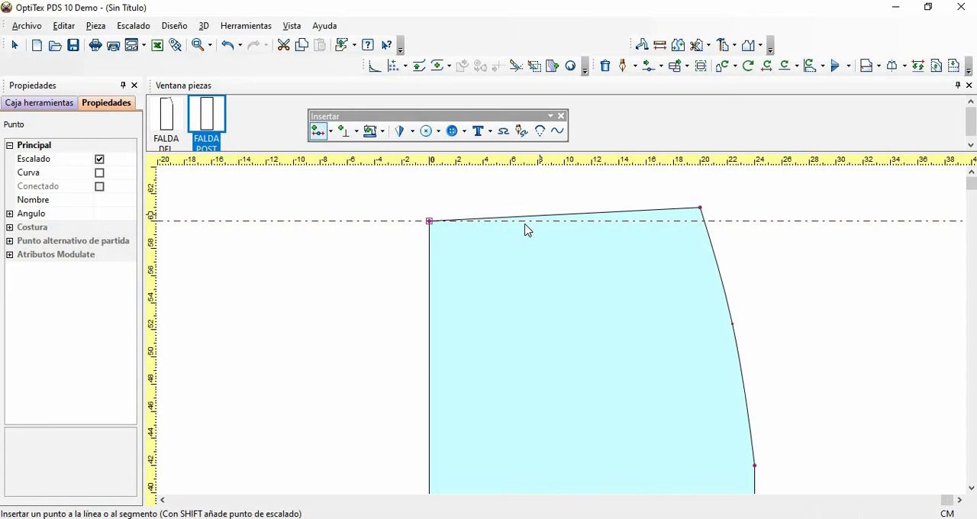
left_click(568, 223)
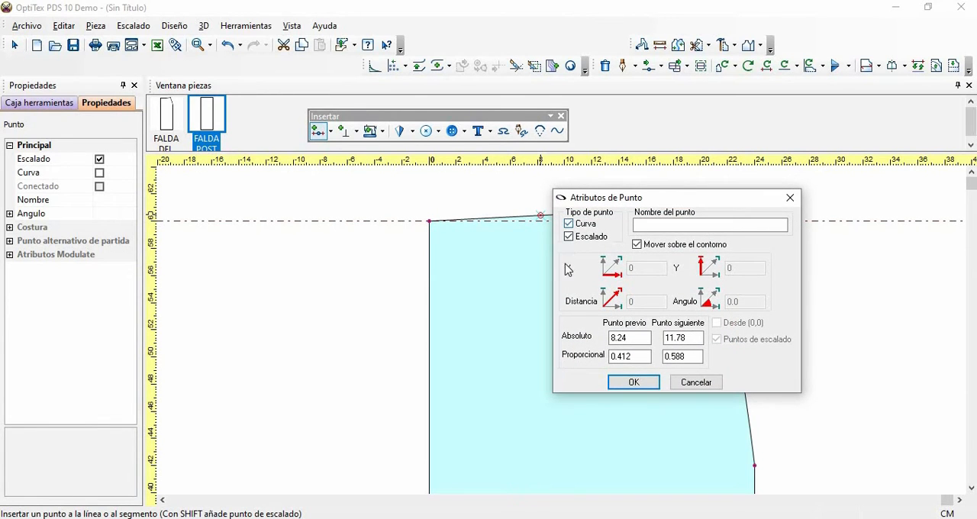
left_click(633, 382)
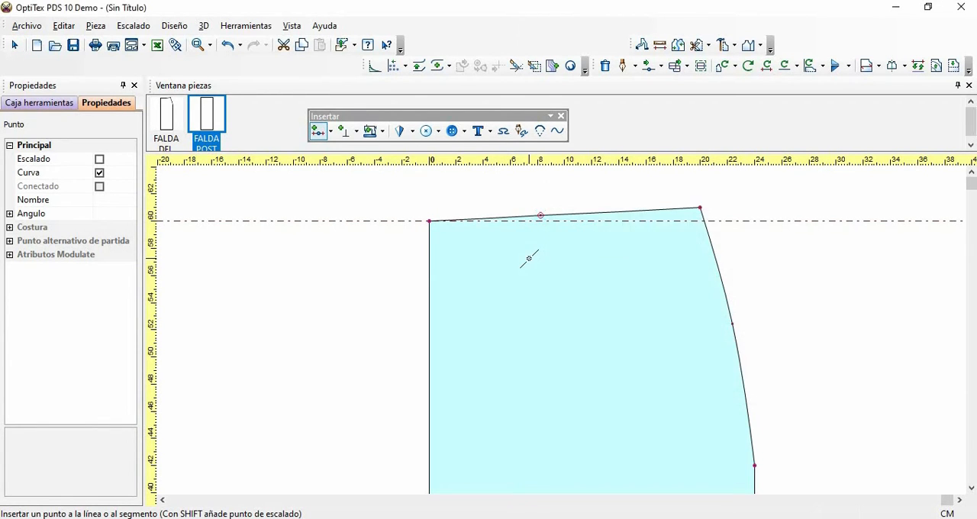
- Move the new waistline curve point down onto the horizontal guide line to curve the waist, and leave the point-moving tool
key("m")
left_click(540, 216)
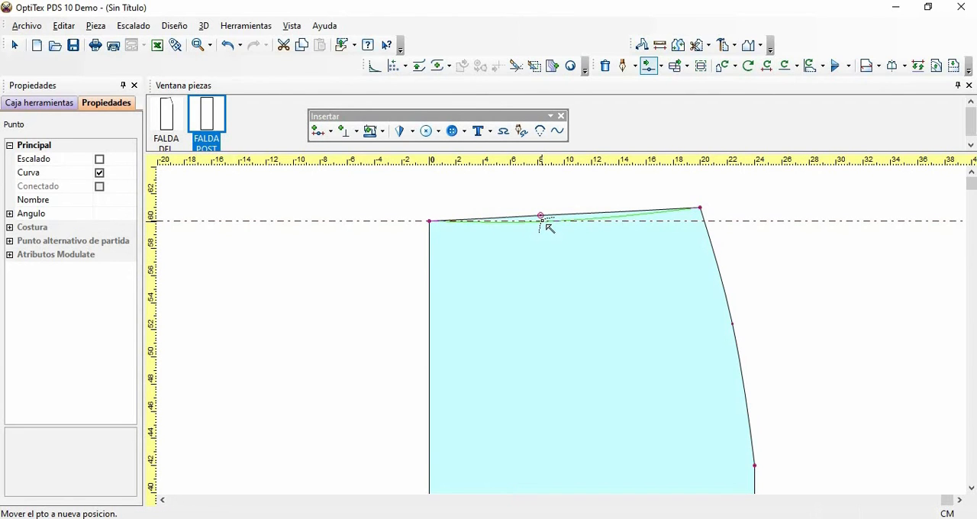
left_click(541, 220)
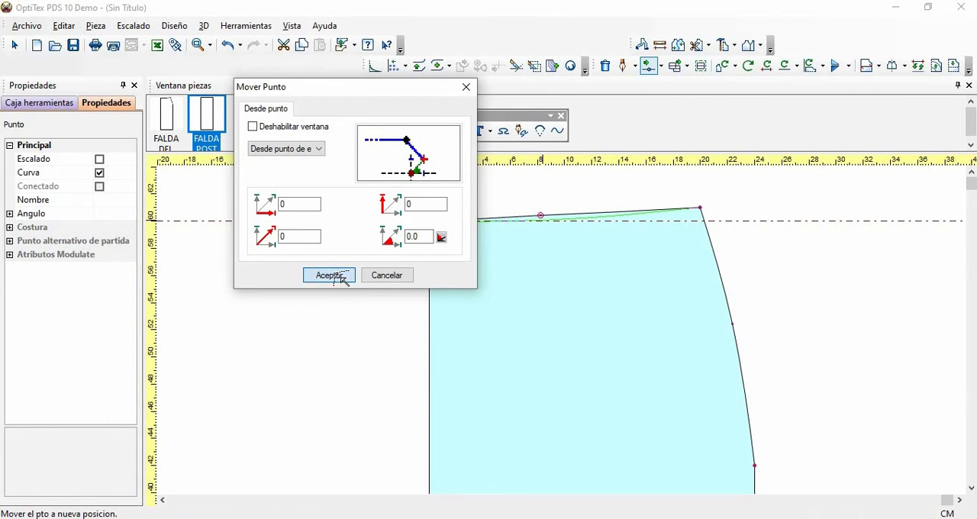
left_click(329, 274)
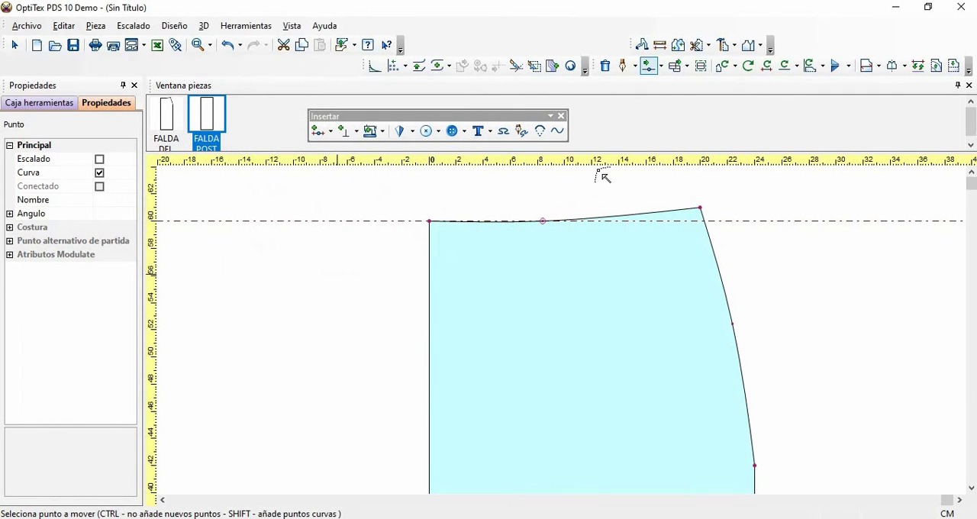
right_click(647, 195)
left_click(620, 200)
left_click(619, 201)
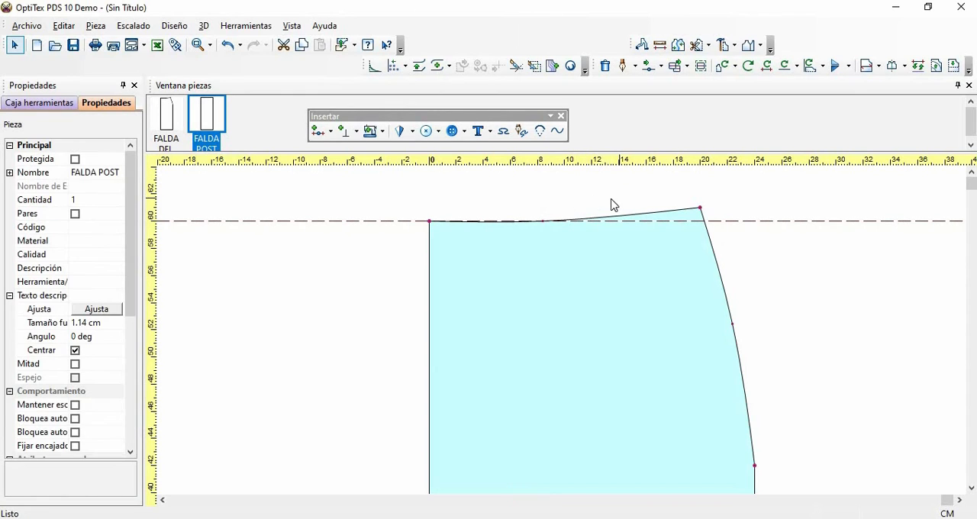
- Insert a graded curve point on the waistline 9 cm from the previous point to mark the dart's centre
key("o")
left_click(526, 222)
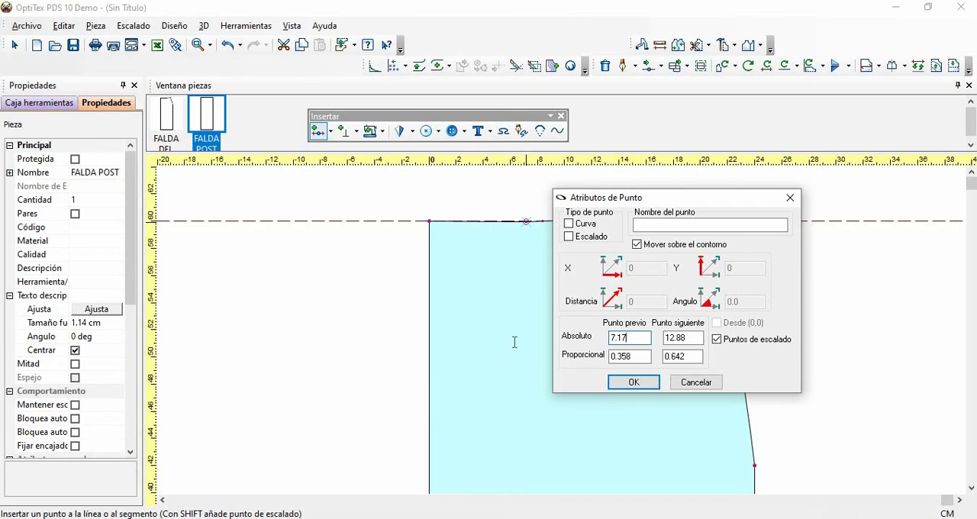
type("9")
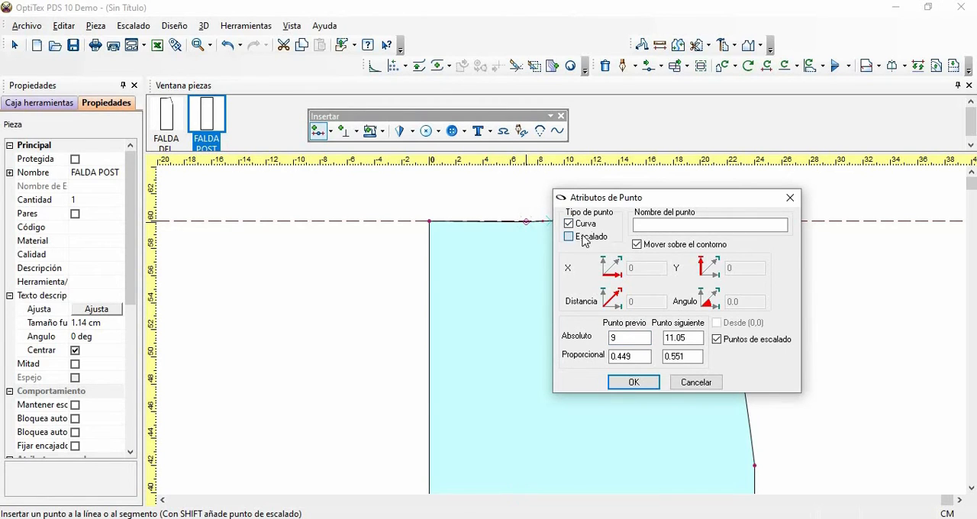
left_click(571, 237)
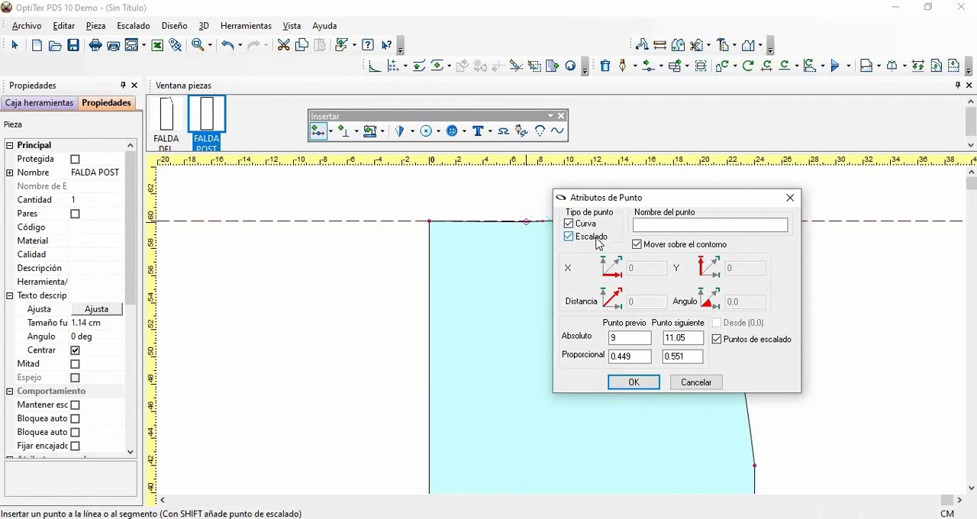
left_click(620, 381)
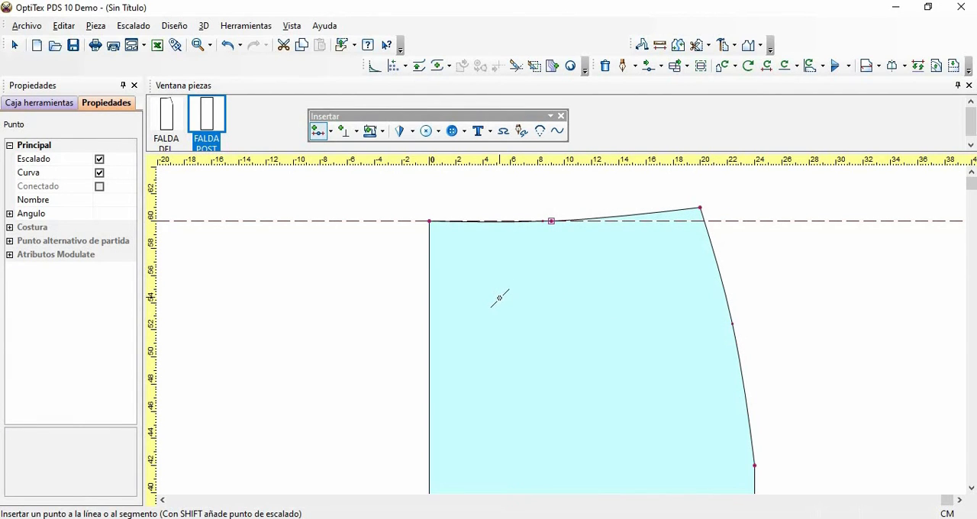
- Start a dart on the waist of FALDA POST with its first leg point 1.5 cm before the 9 cm centre point
left_click(411, 131)
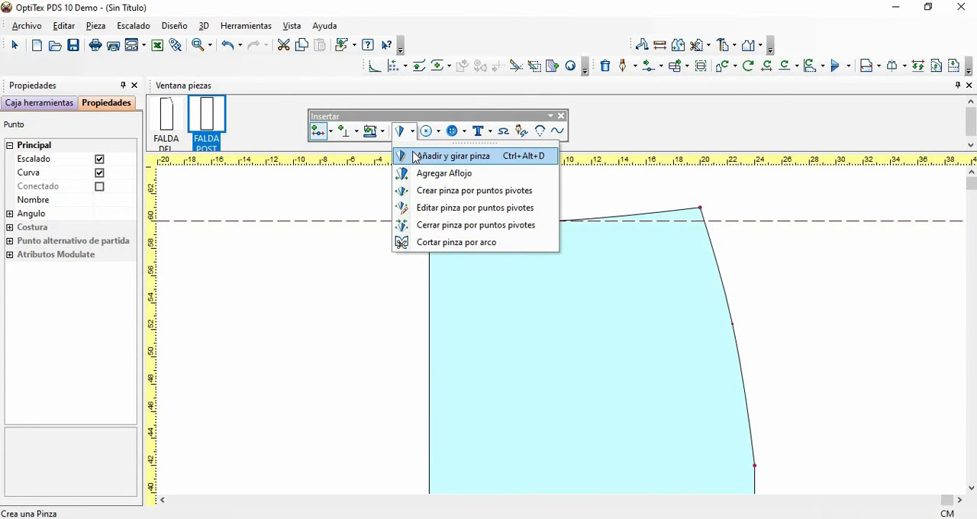
left_click(415, 158)
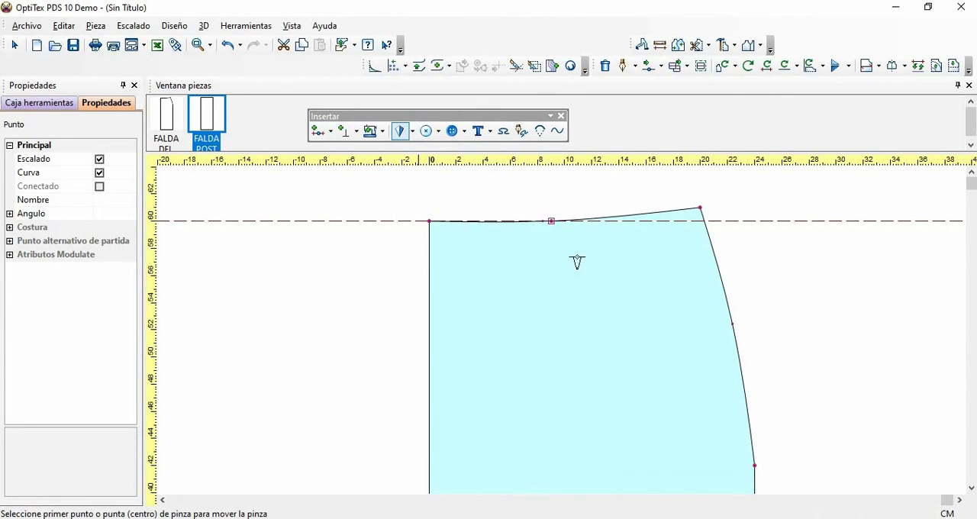
left_click(533, 222)
left_click(698, 338)
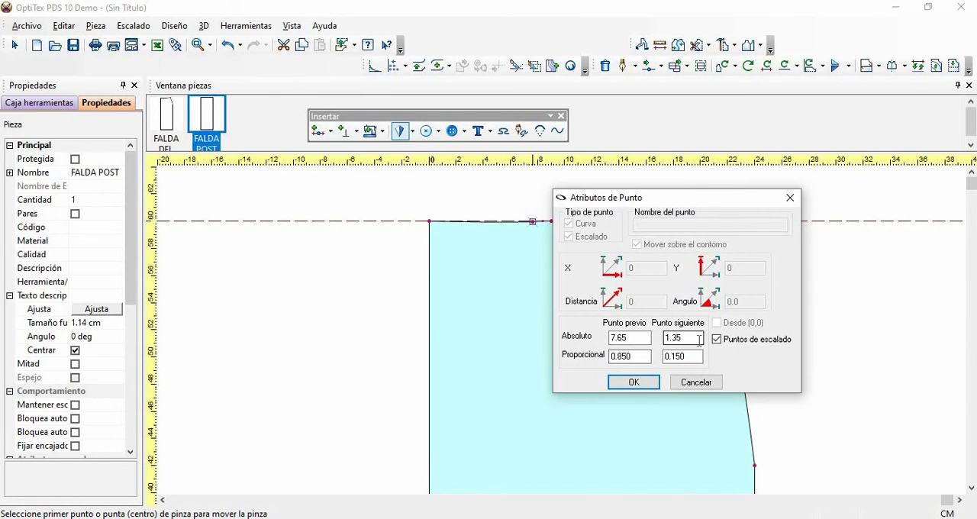
key("BackSpace")
key("BackSpace")
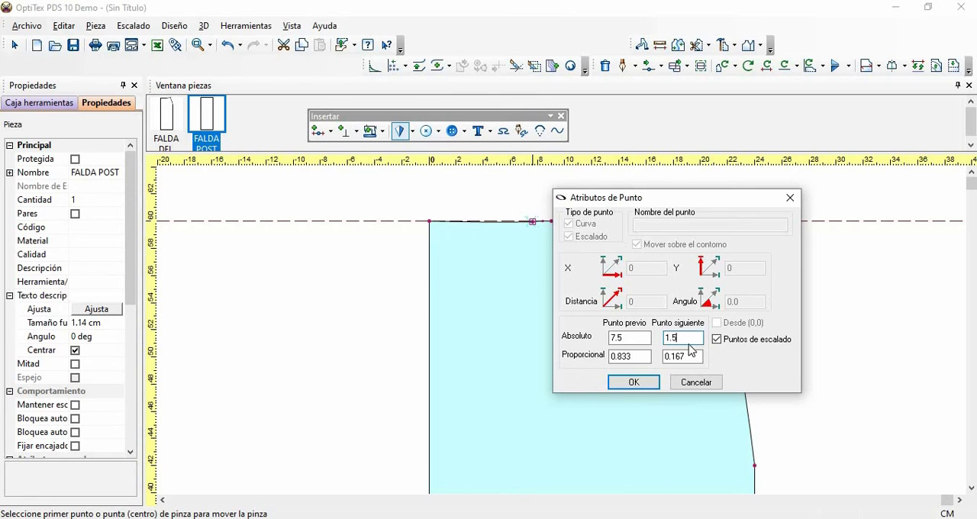
left_click(632, 382)
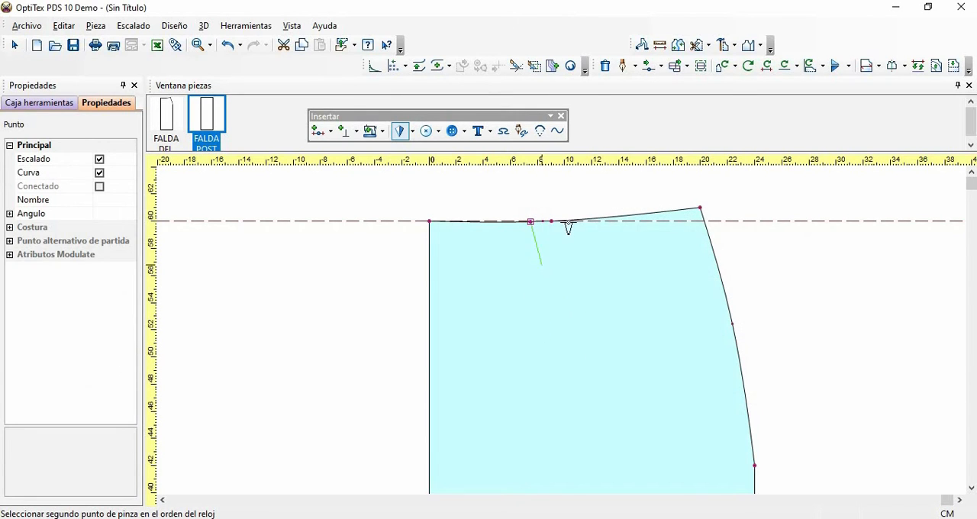
- Place the dart's second leg point 1.5 cm past the centre point and its tip about 10.15 cm deep
left_click(569, 221)
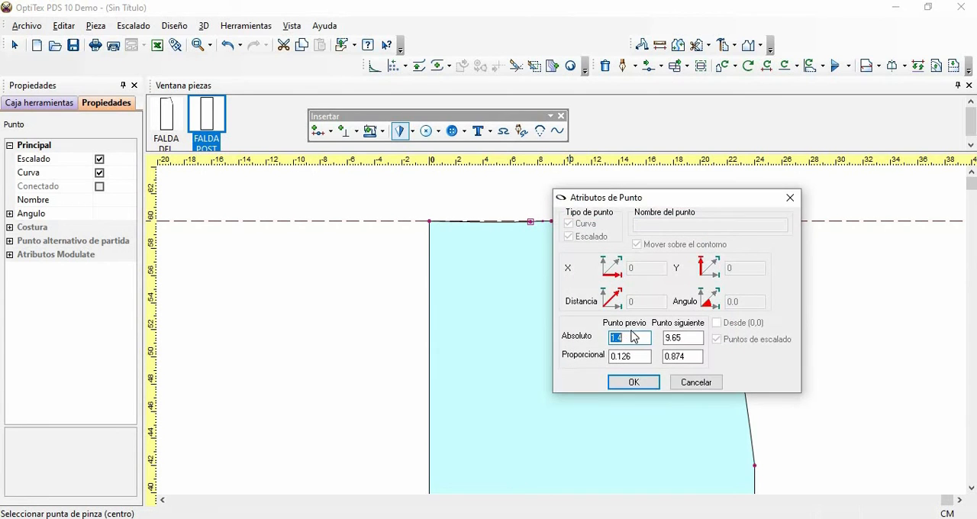
key("BackSpace")
key("BackSpace")
type(".5")
left_click(632, 383)
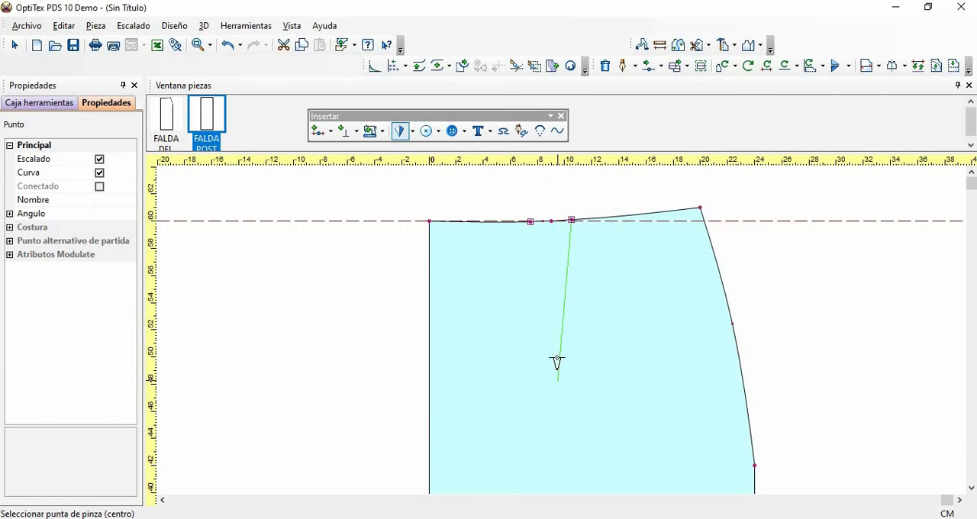
left_click(557, 360)
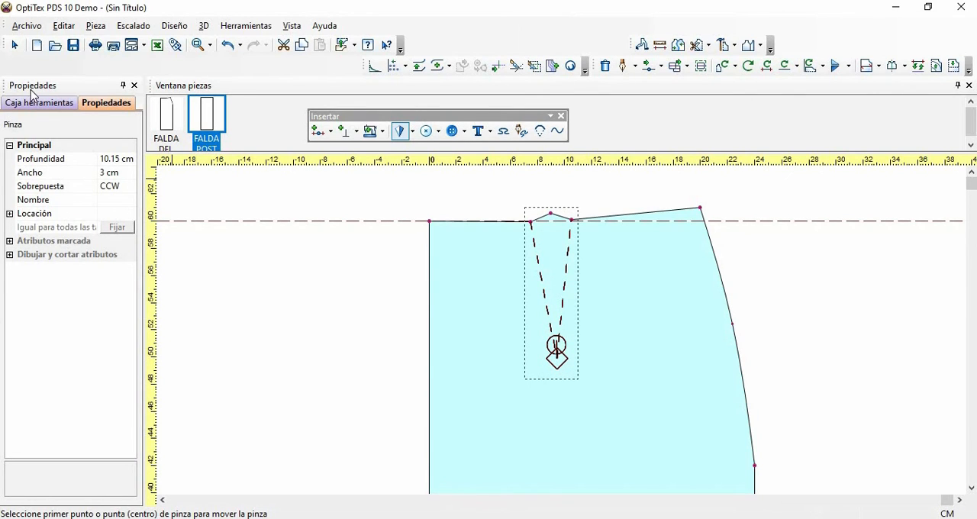
- Set the back waist dart's depth to 11.5 cm, leave the dart tool and delete the horizontal guide line
left_click(119, 159)
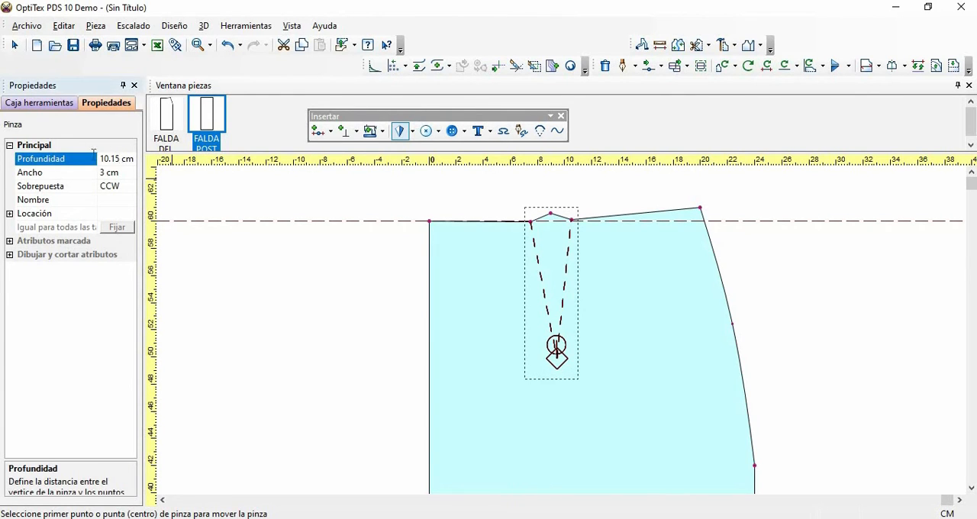
left_click(96, 158)
type("11.5")
key("Return")
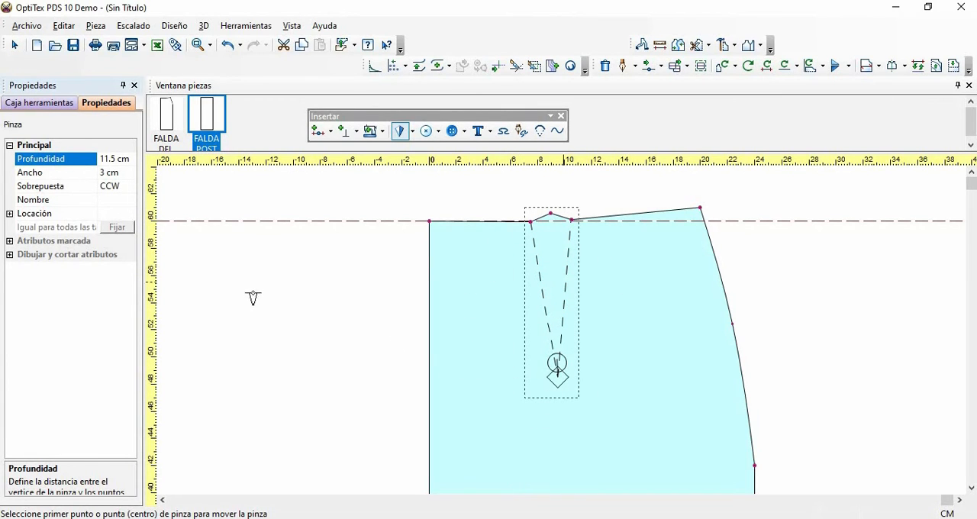
right_click(241, 279)
left_click(272, 282)
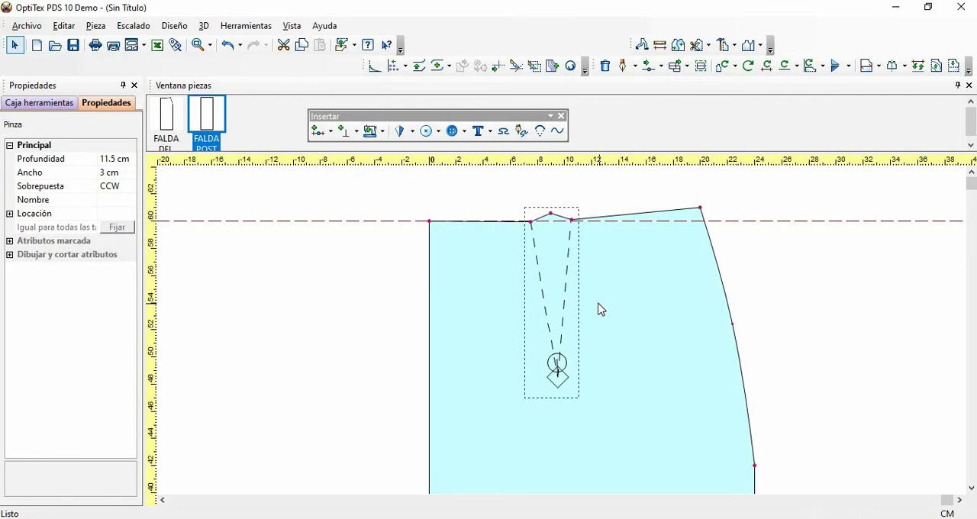
key("Home")
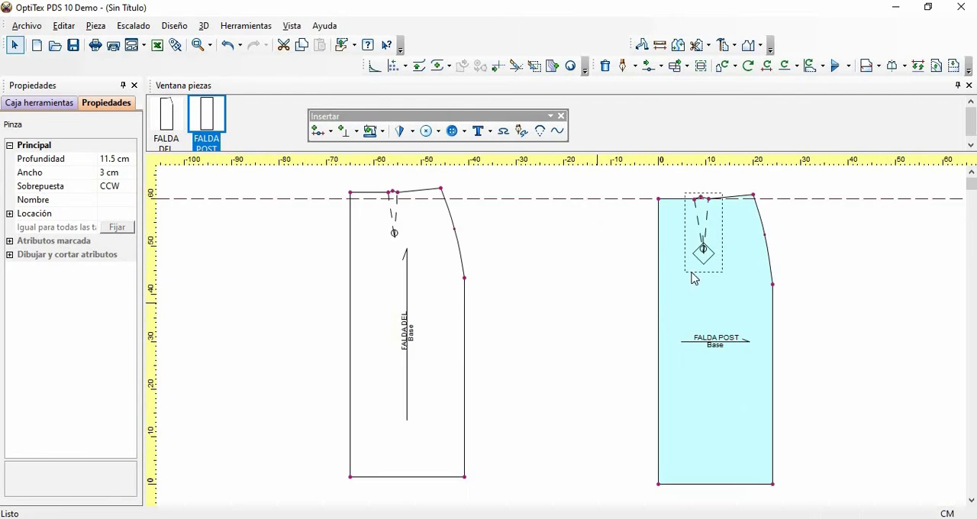
left_click(787, 205)
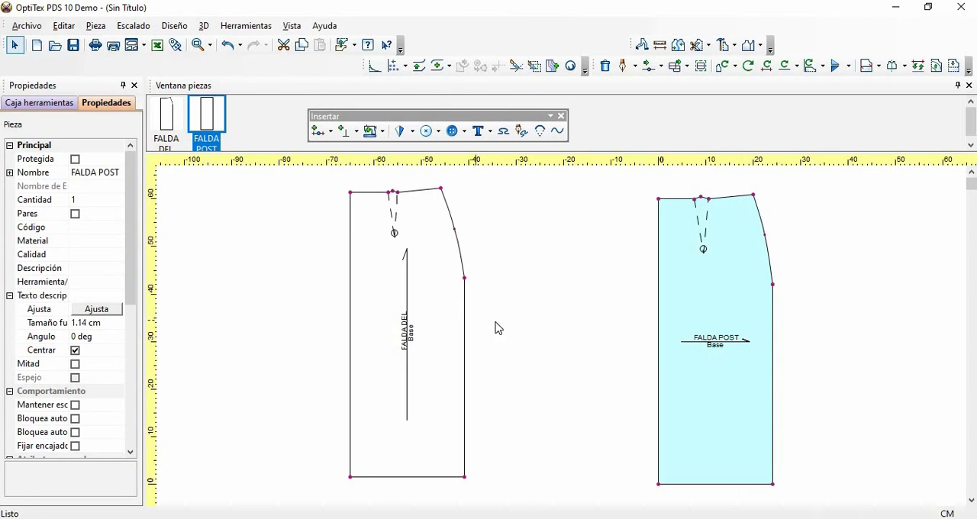
- Move the grainline of FALDA DEL sideways from the middle of the piece to near its straight centre edge
left_click(57, 107)
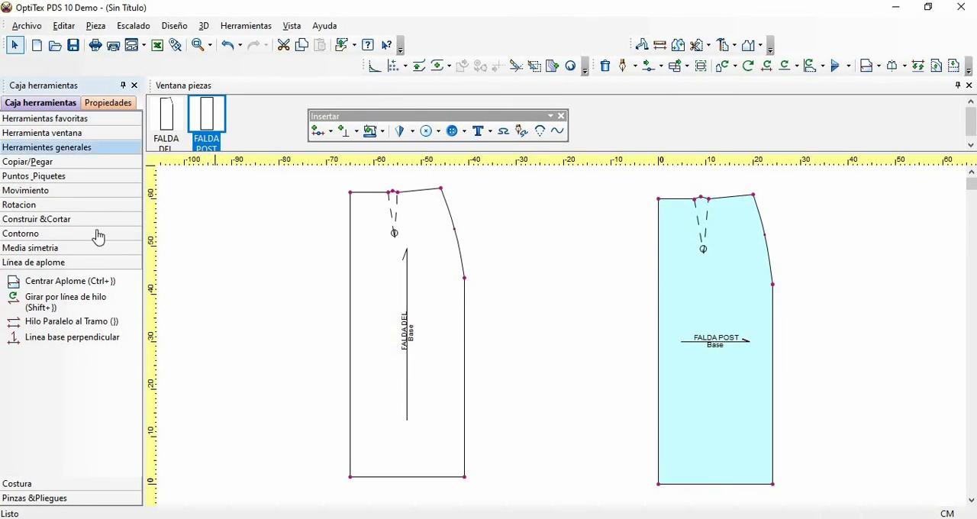
left_click(31, 193)
left_click(42, 229)
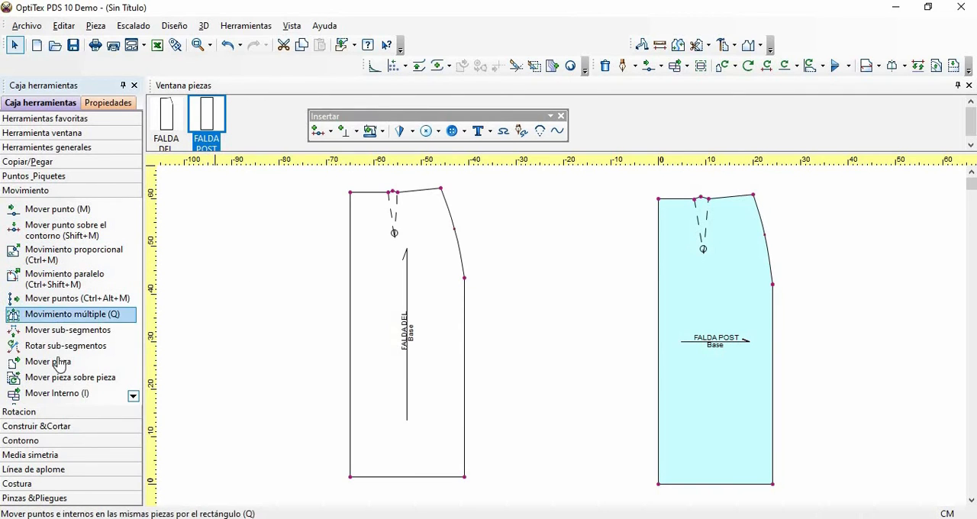
left_click(59, 396)
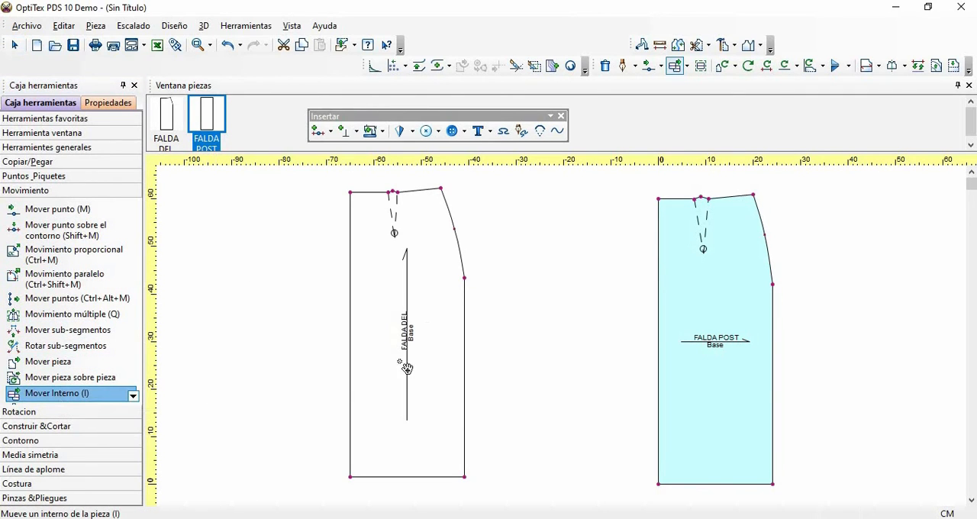
left_click(406, 258)
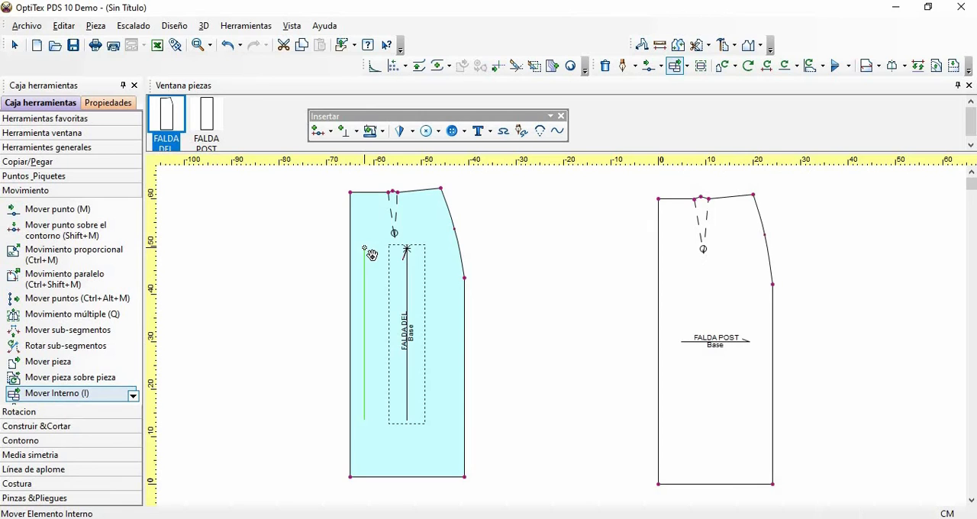
left_click(365, 250)
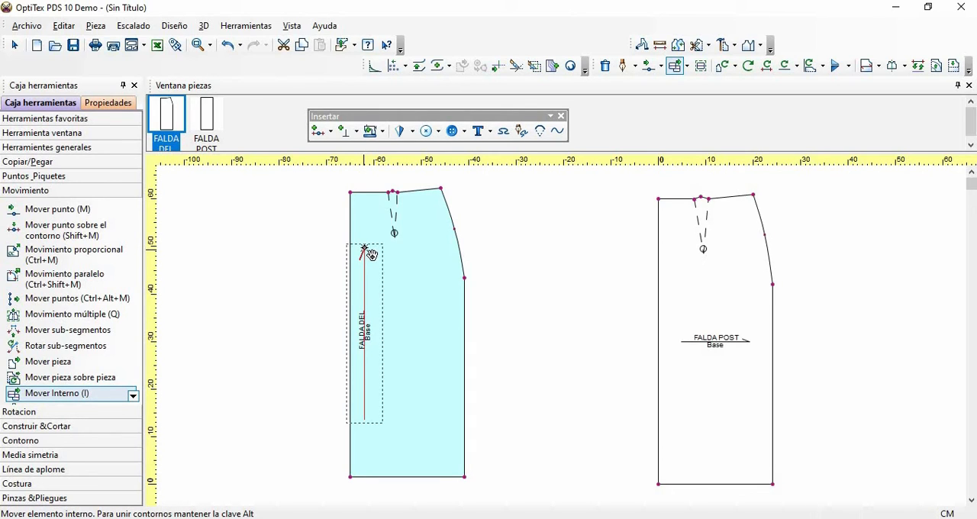
- Carry the vertical grainline of FALDA DEL over to FALDA POST, place it below the dart, and leave the internal-moving tool
left_click(367, 253)
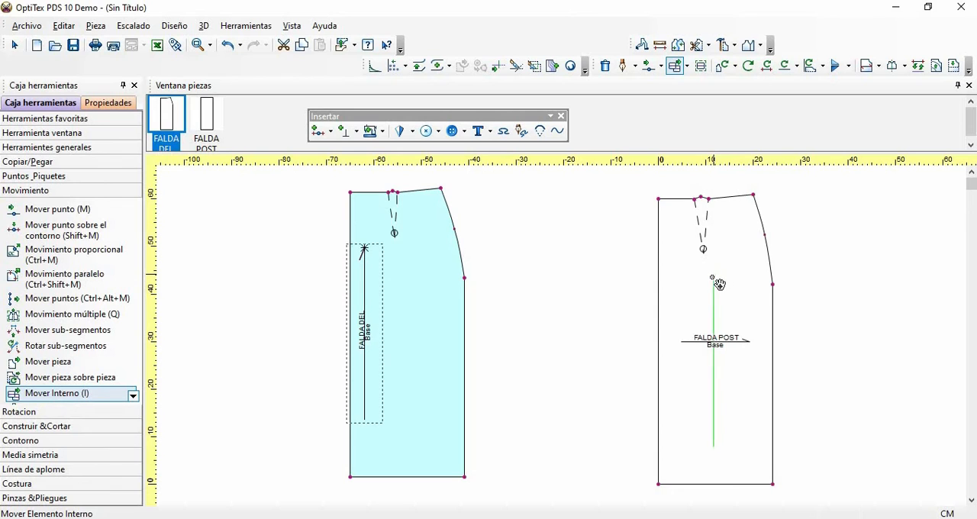
left_click(721, 284)
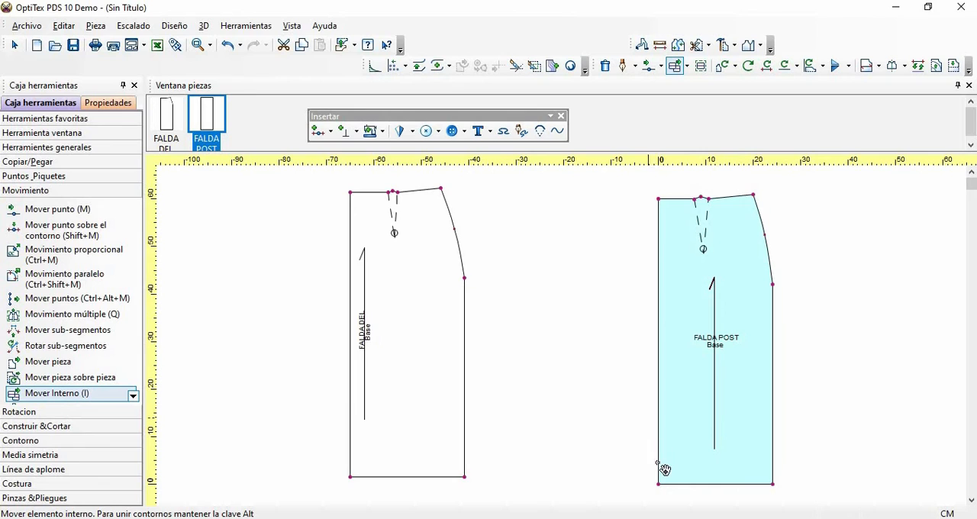
right_click(516, 224)
left_click(534, 230)
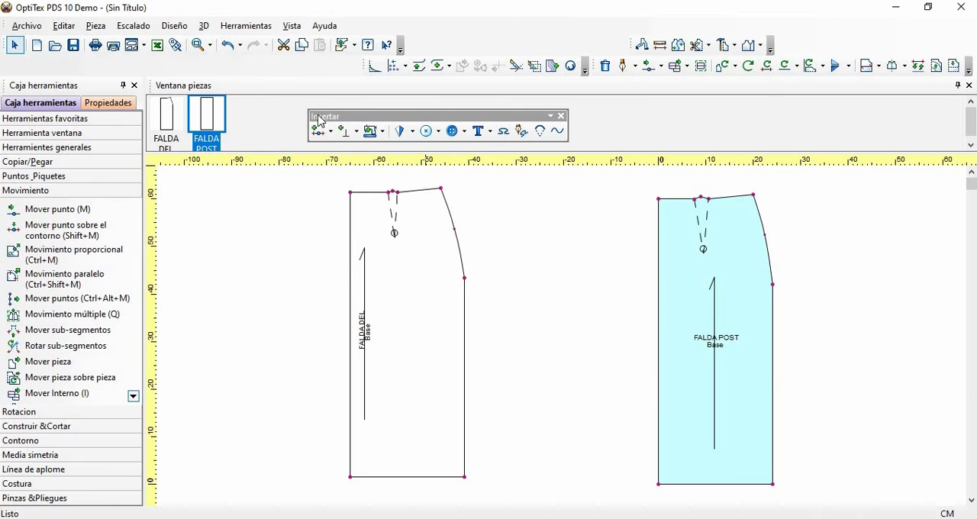
- Add a 1 cm seam allowance to FALDA DEL, clockwise from the centre waist corner along waist, hip curve and side to the hem
left_click(382, 132)
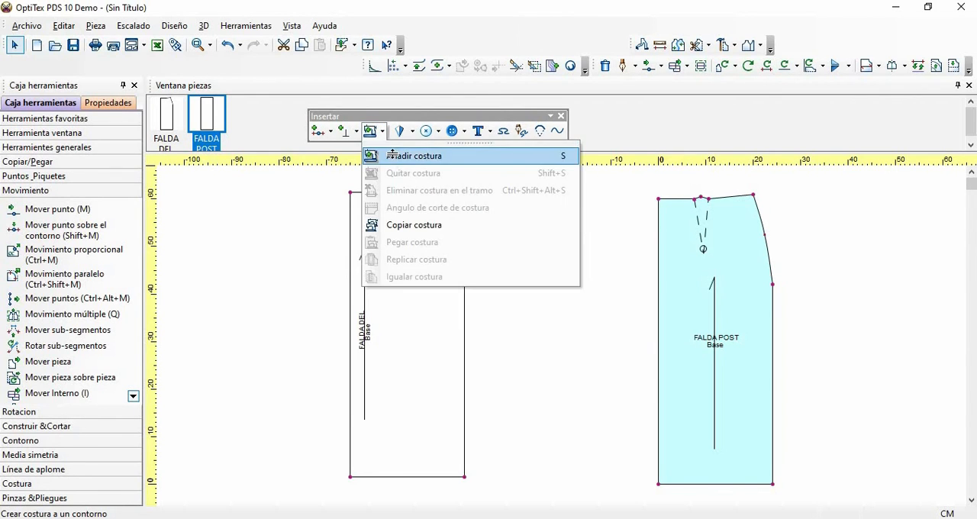
left_click(392, 154)
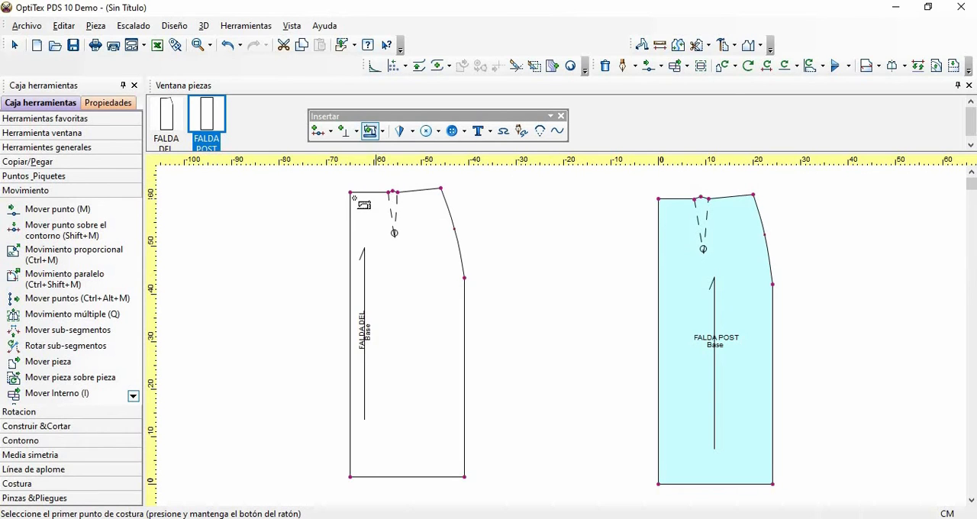
left_click_drag(350, 192, 462, 482)
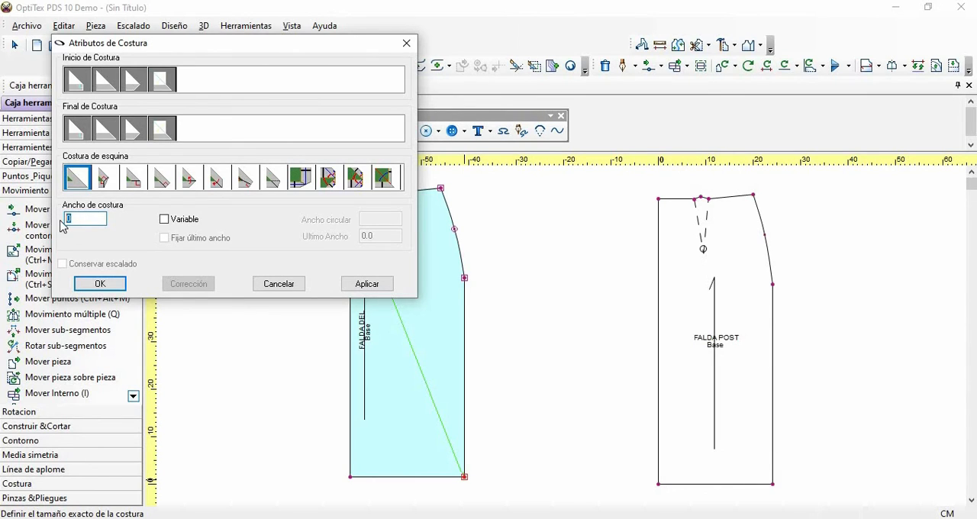
type("1")
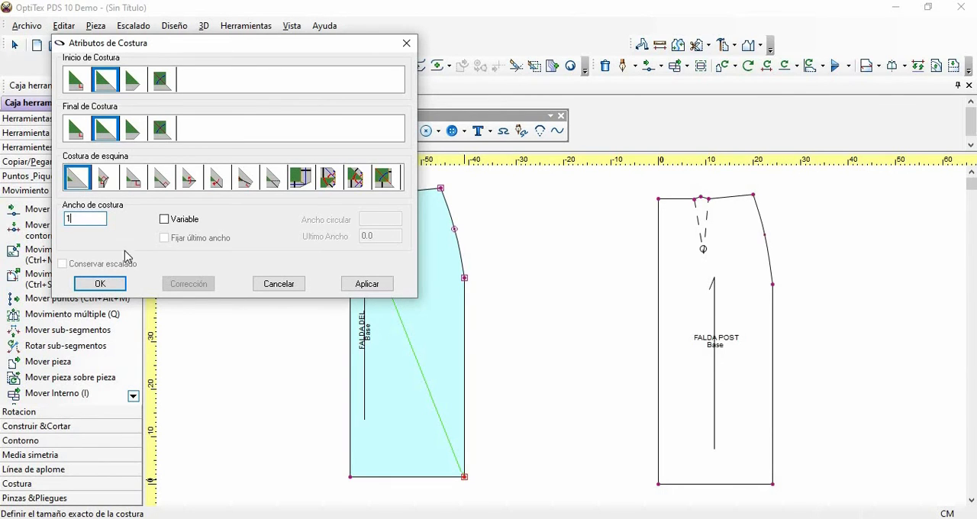
left_click(102, 284)
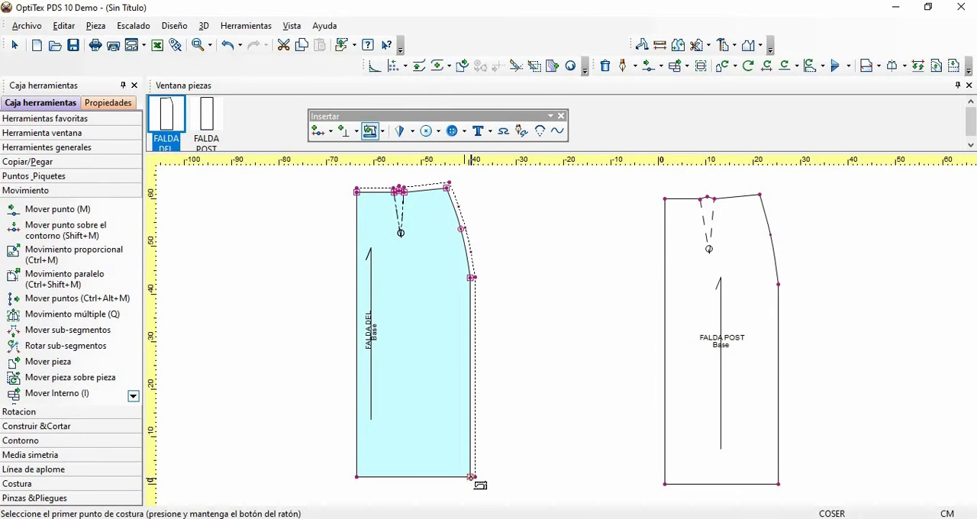
- Add a 4 cm seam allowance along the hem of FALDA DEL, from the side corner to the centre corner
left_click_drag(471, 477, 355, 474)
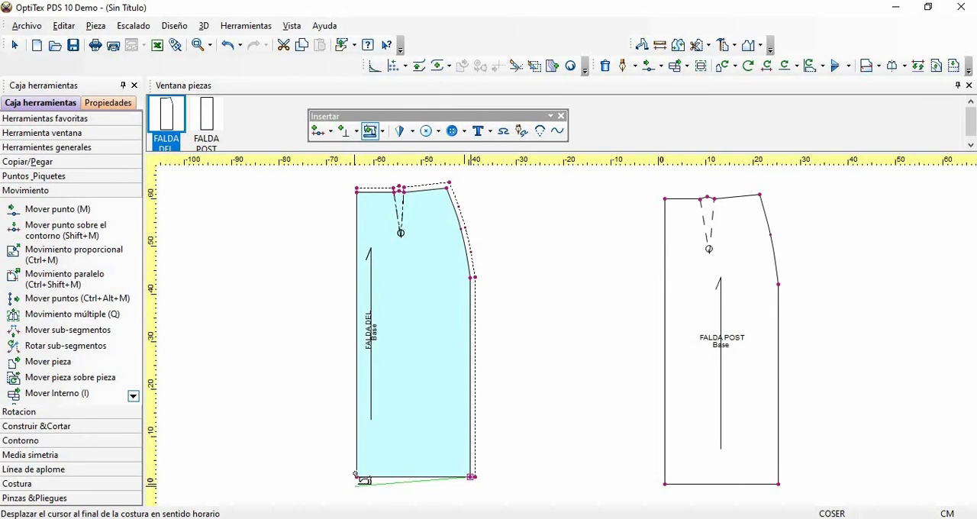
left_click(357, 476)
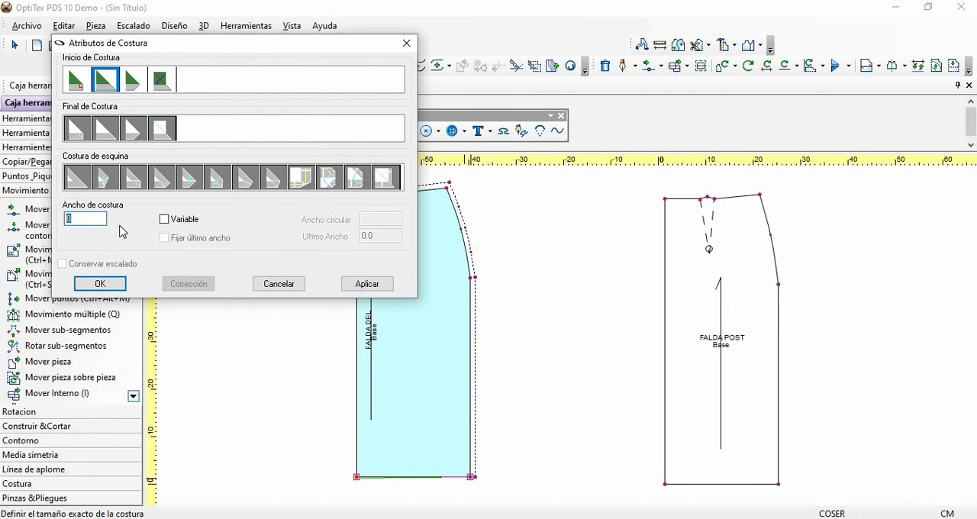
type("4")
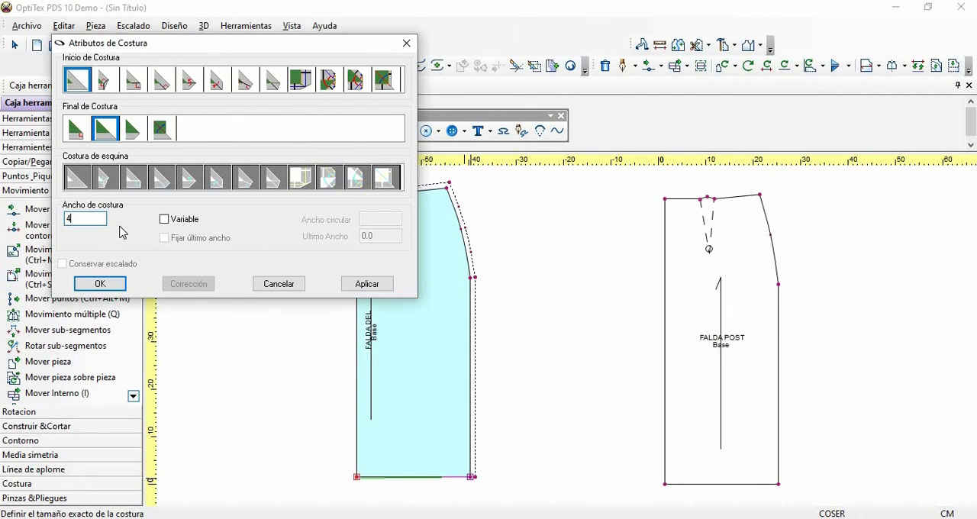
left_click(100, 283)
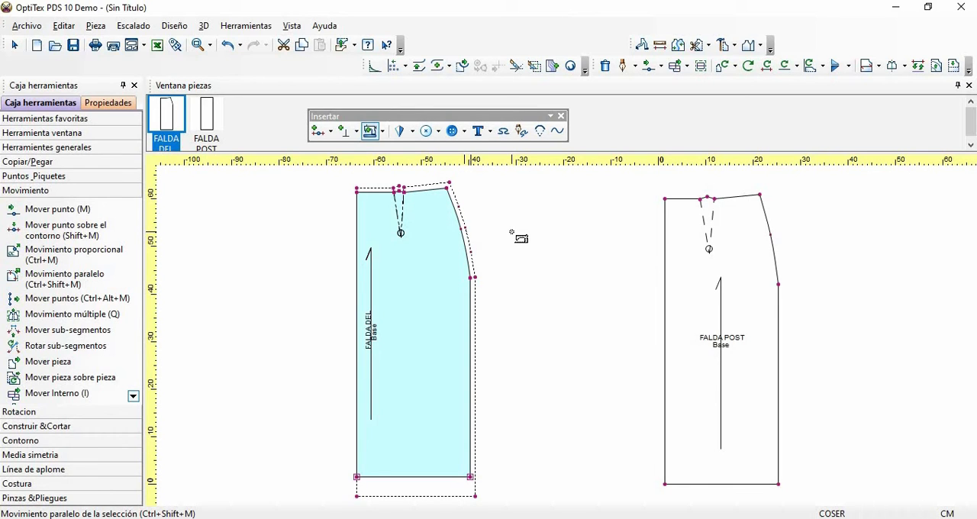
- Switch FALDA DEL to its cutting line, remove the inner seam lines with Quitar costura, and return to the selection tool
key("b")
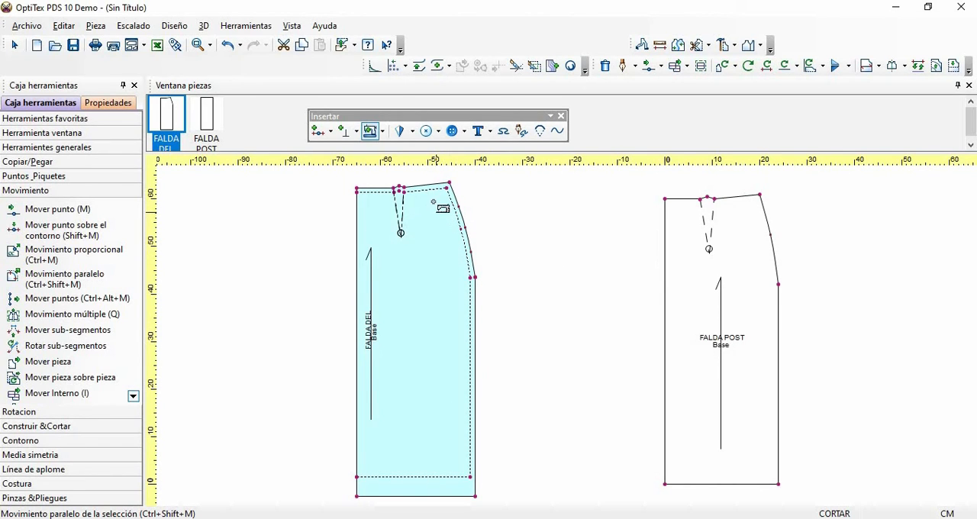
left_click(383, 132)
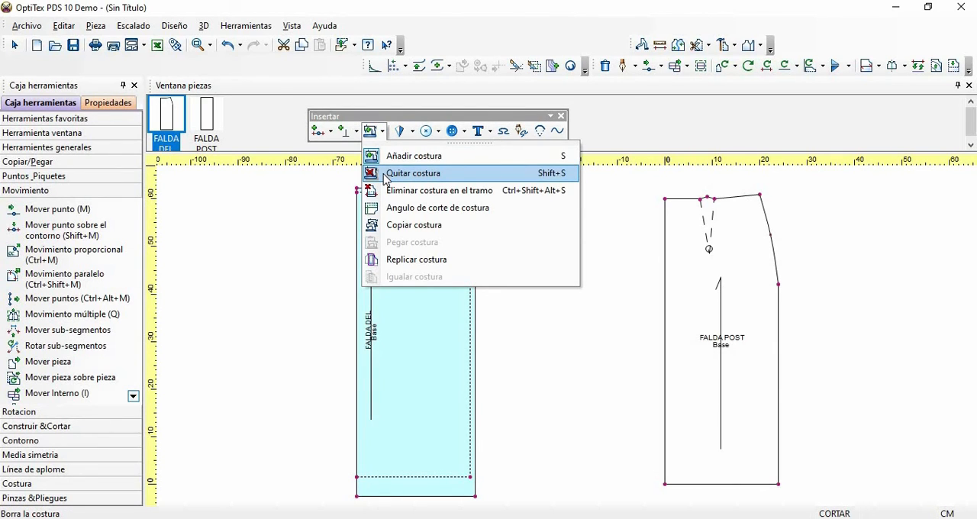
left_click(412, 173)
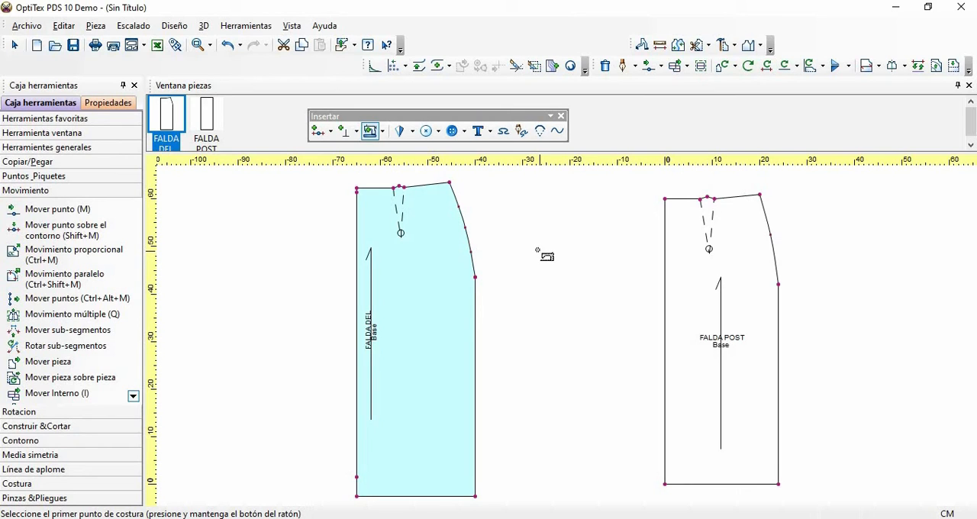
right_click(508, 204)
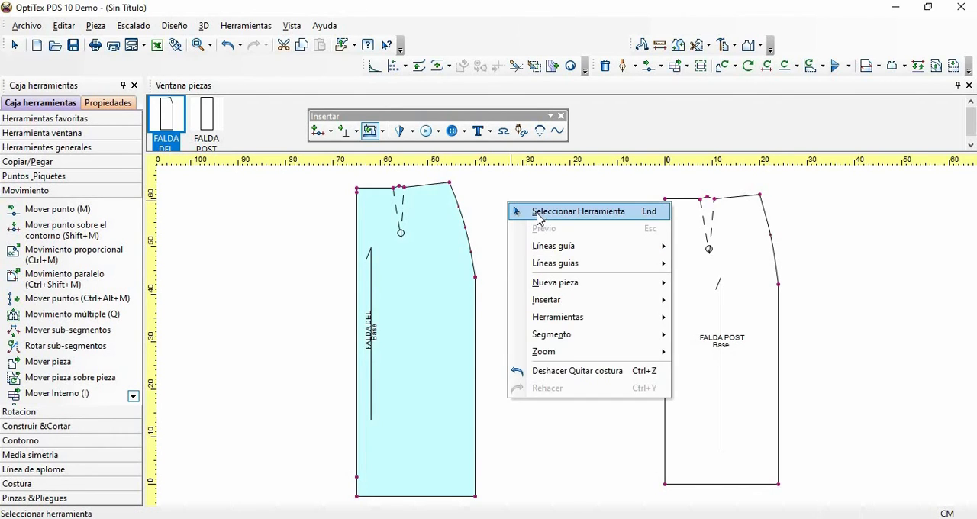
left_click(537, 212)
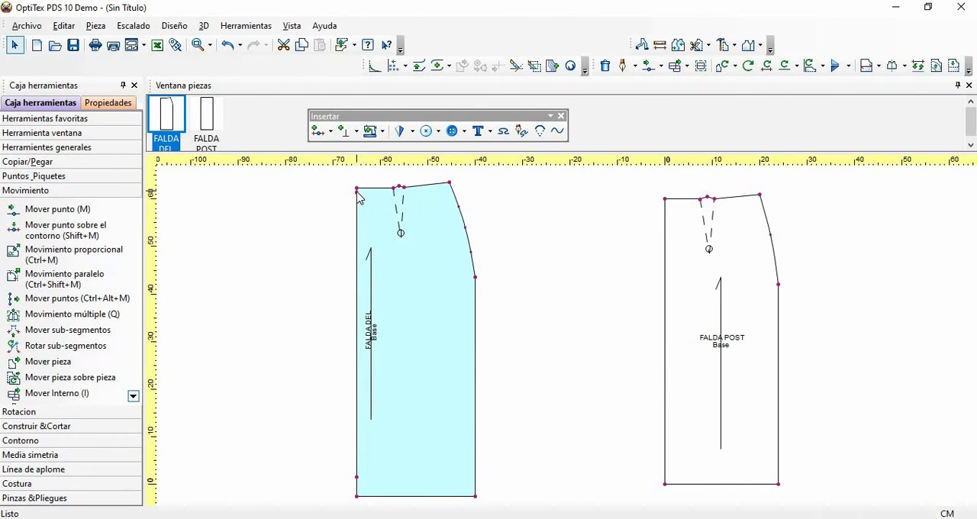
- Delete the two leftover seam points on FALDA DEL's straight centre edge, near the waist and near the hem
left_click(357, 191)
key("Delete")
left_click(360, 479)
key("Delete")
- Insert a grading point (Escalado) on FALDA DEL's side edge, 4 cm before the following hem corner point
key("o")
left_click(474, 479)
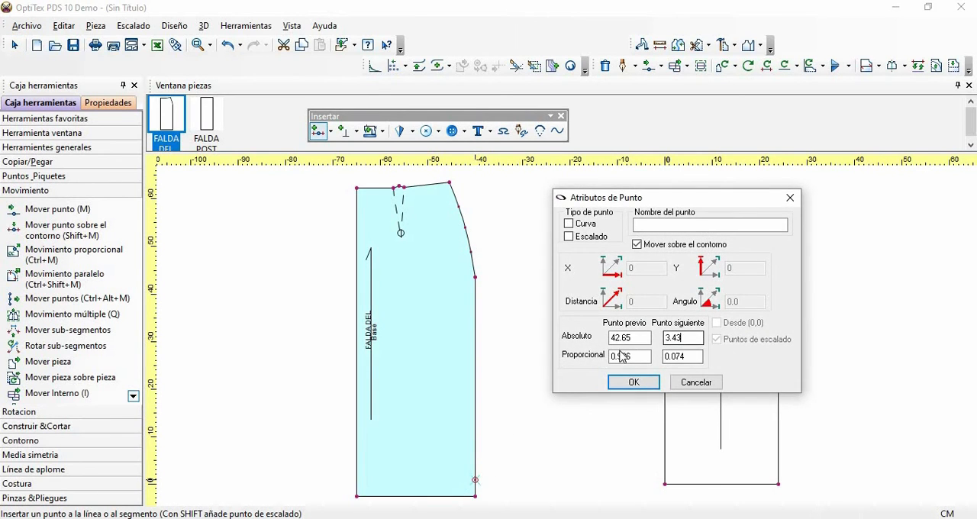
left_click_drag(682, 337, 622, 356)
type("4")
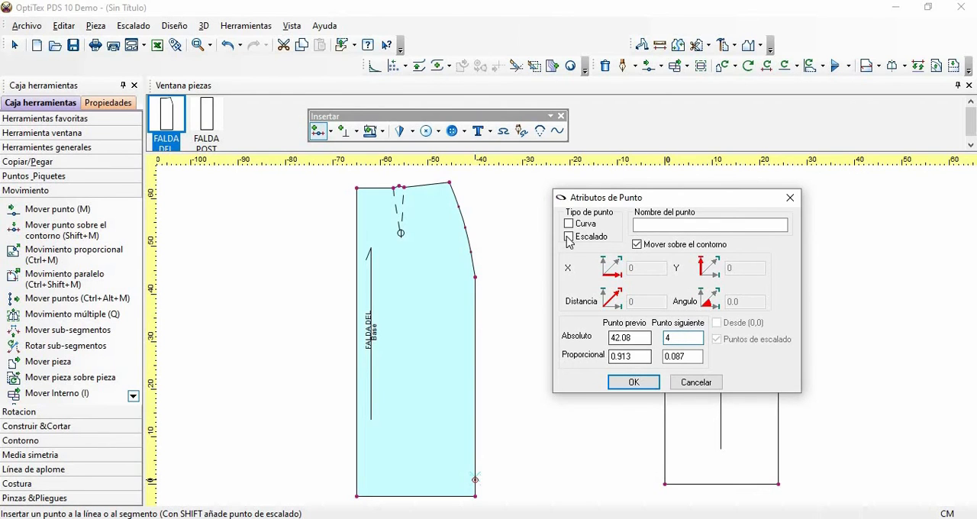
left_click(568, 237)
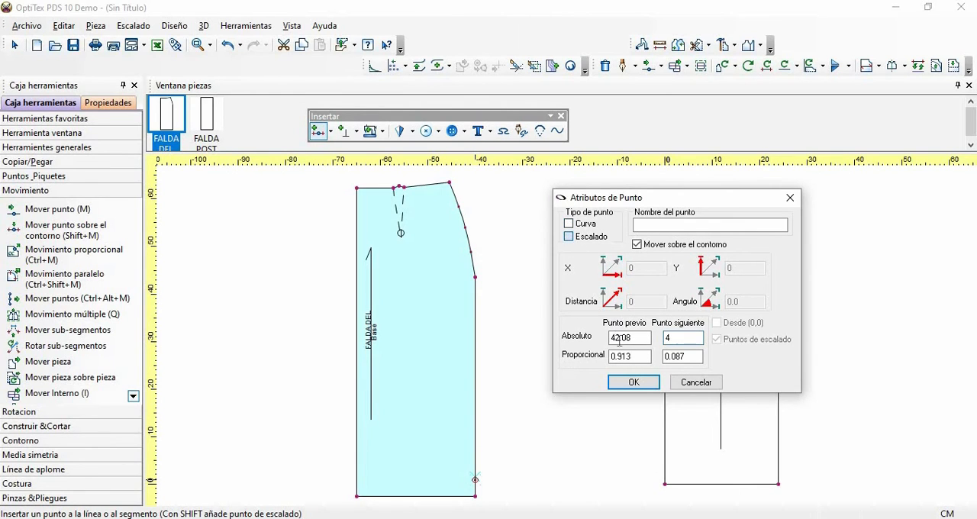
left_click(633, 381)
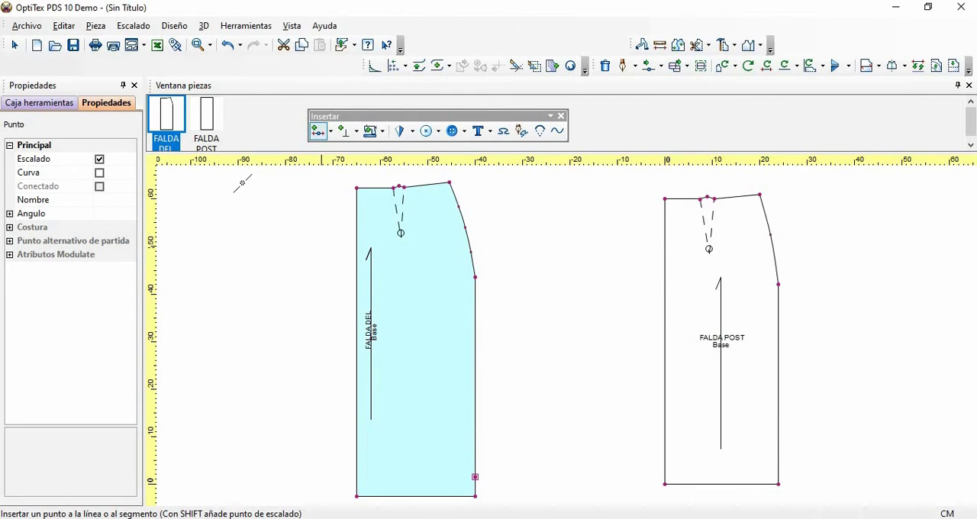
- Insert a notch at the new point on FALDA DEL's side edge, above the hem corner
left_click(209, 46)
left_click(213, 68)
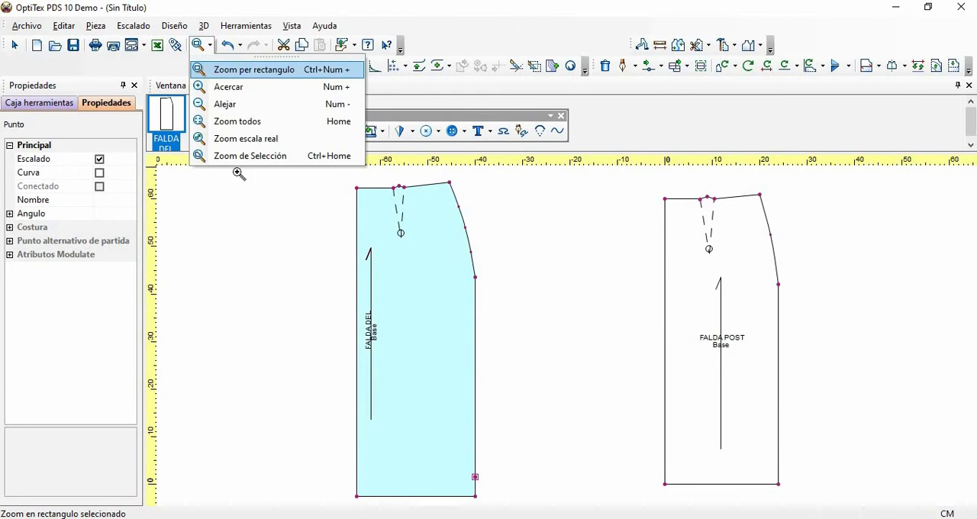
left_click_drag(315, 416, 506, 515)
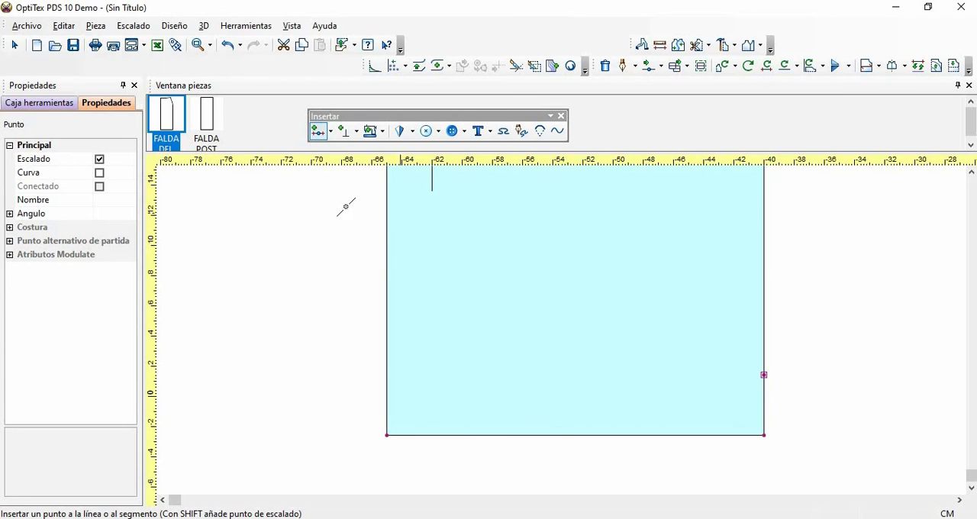
left_click(356, 132)
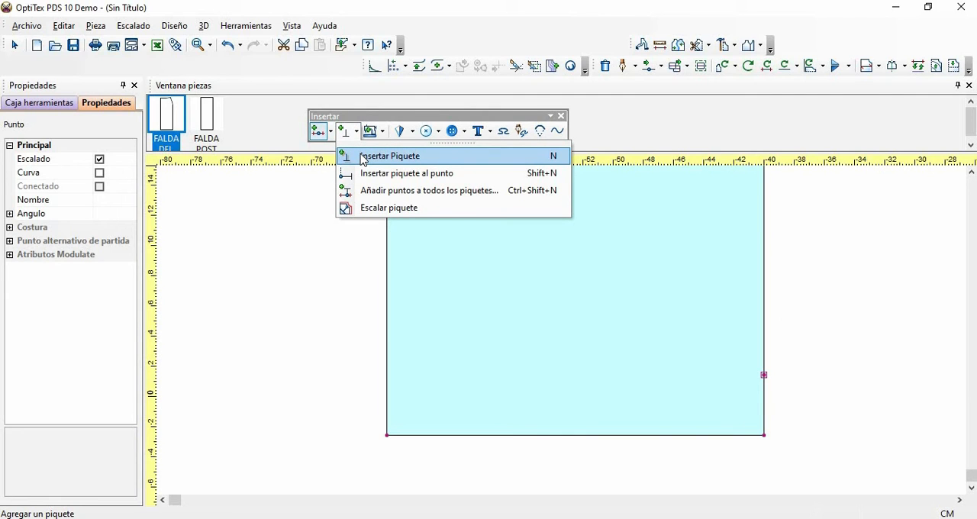
left_click(359, 155)
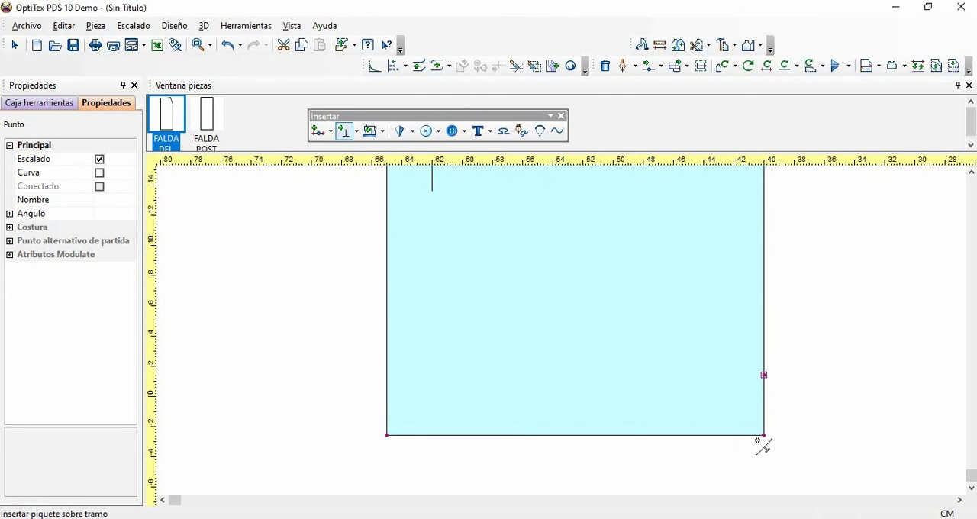
left_click(765, 378)
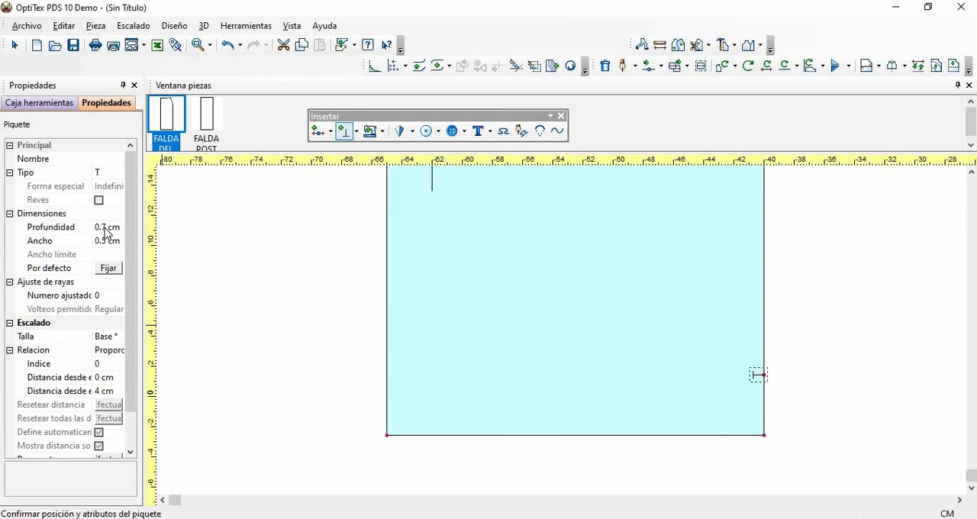
- Set the depth (Profundidad) of the side-edge notch to 0.5 cm
left_click(106, 227)
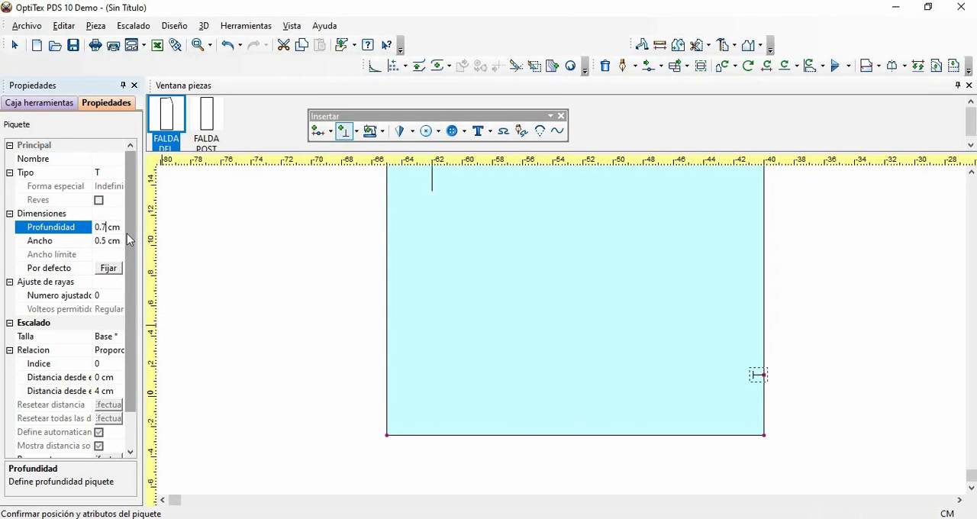
key("BackSpace")
type("5")
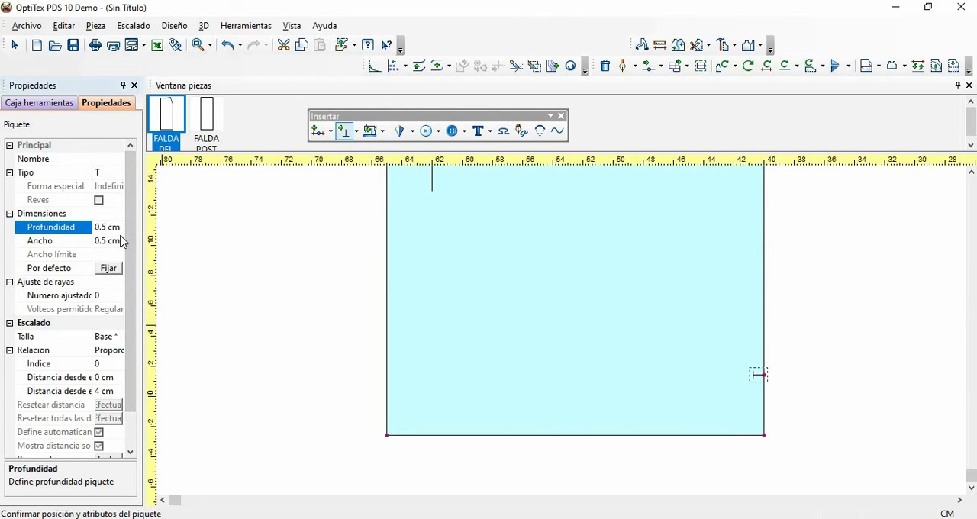
key("Return")
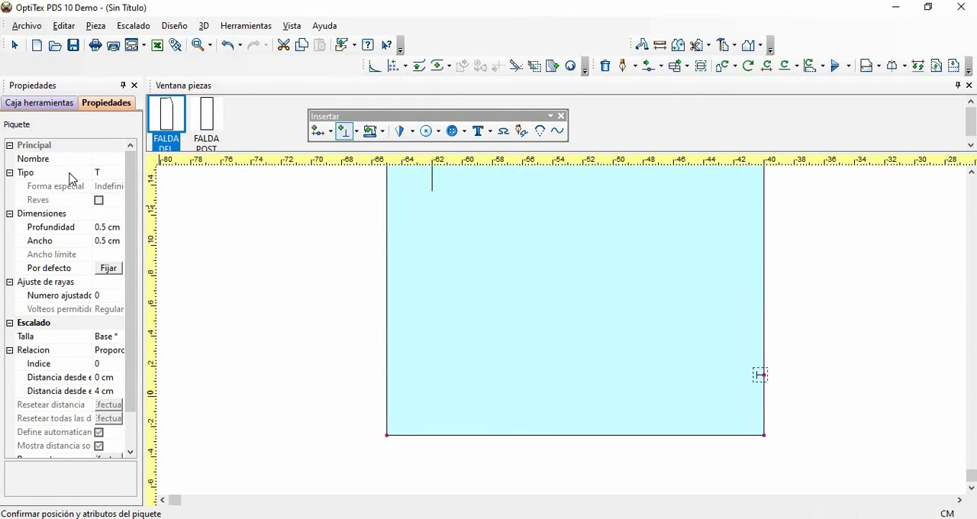
- Try the V and U types on the side-edge notch, and set it back to type T
left_click(120, 177)
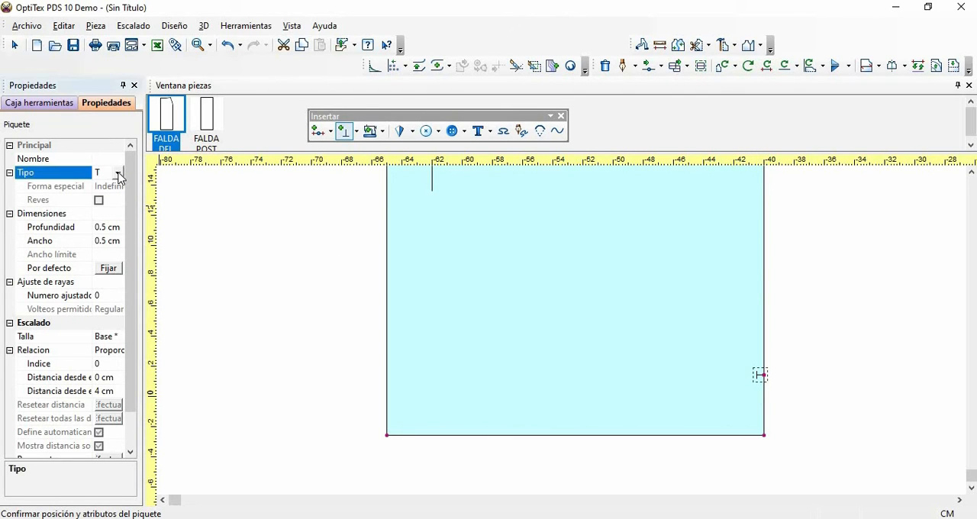
left_click(119, 174)
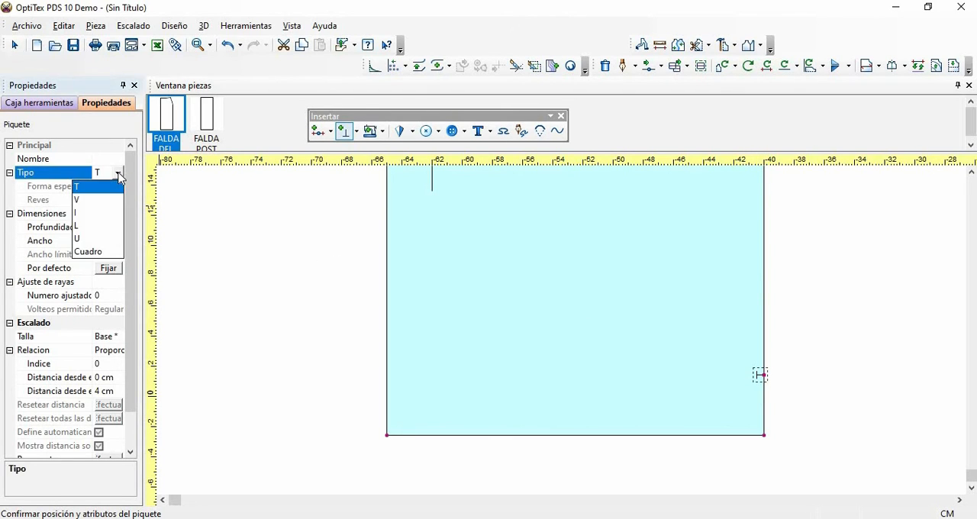
left_click(80, 200)
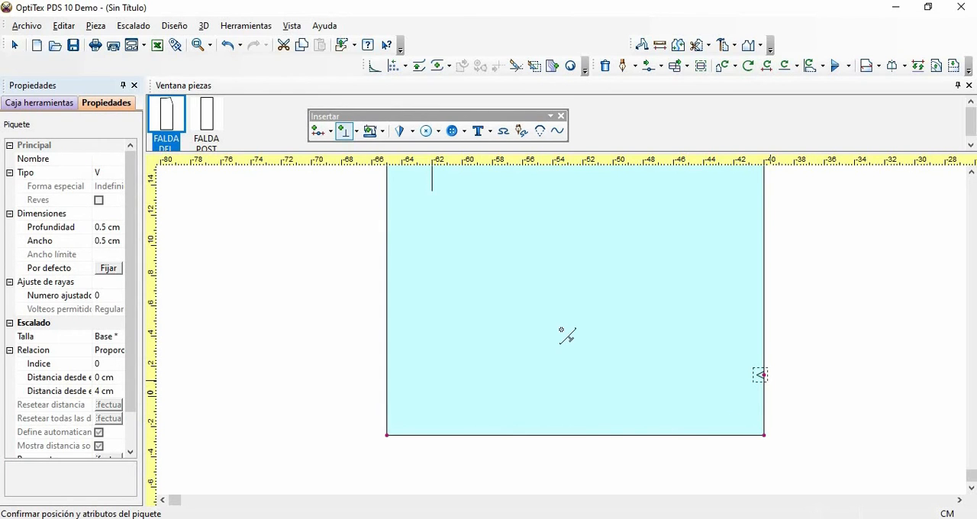
scroll(565, 333, "up", 2)
scroll(569, 335, "up", 1)
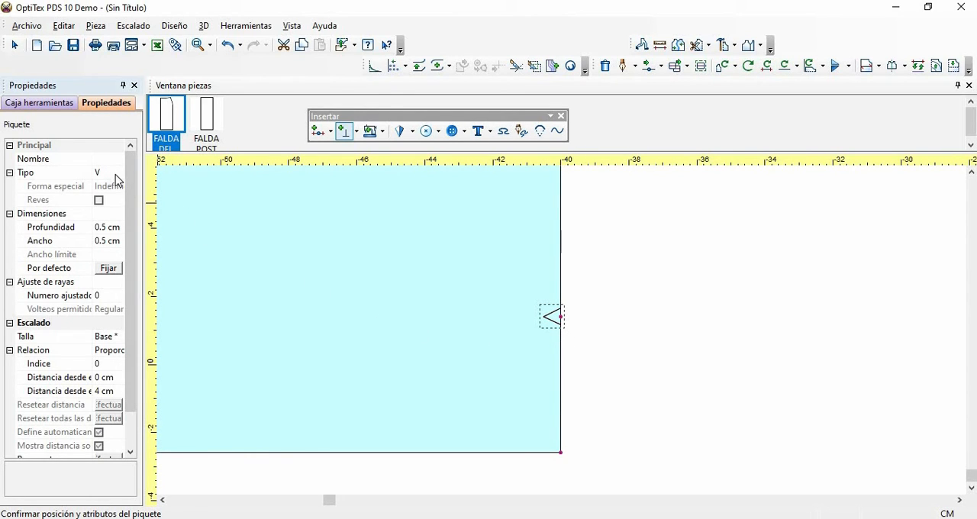
left_click(120, 177)
left_click(119, 174)
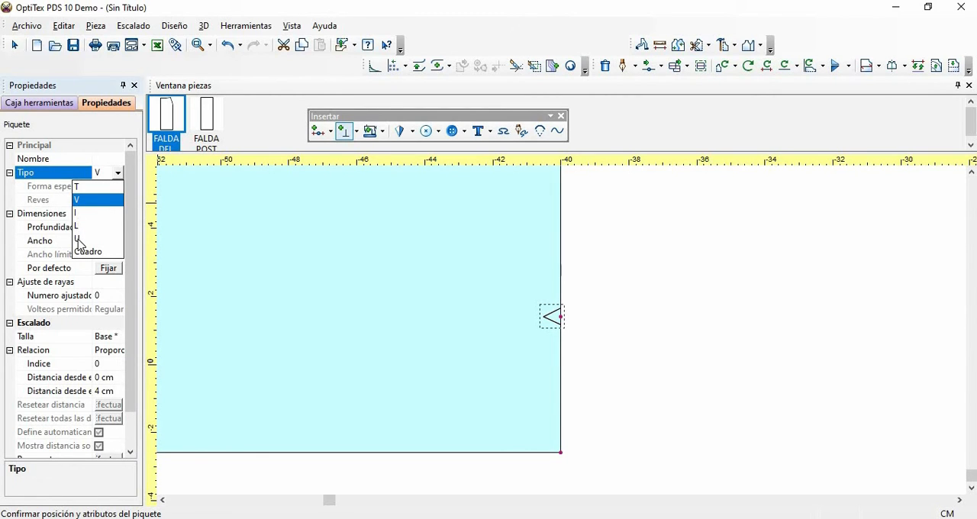
left_click(78, 241)
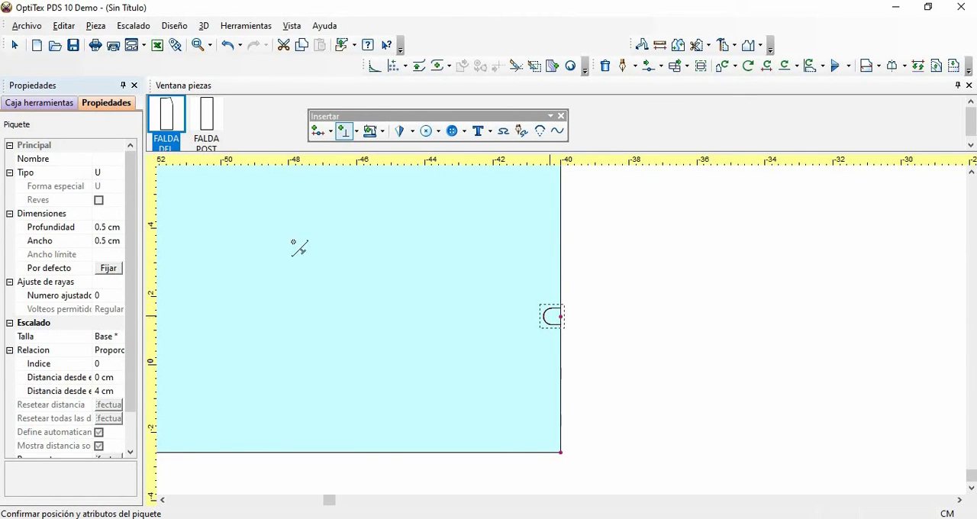
left_click(120, 175)
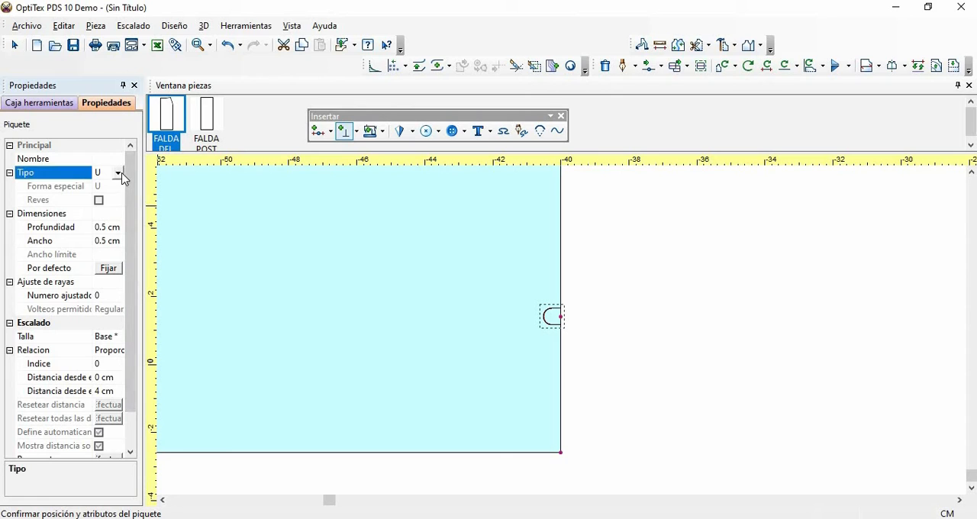
left_click(117, 173)
left_click(98, 187)
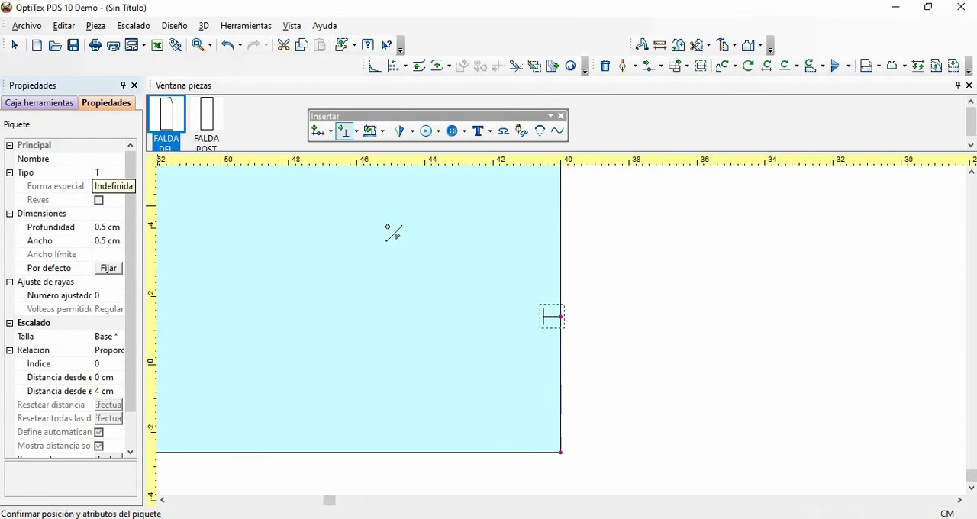
- Finish the notch insertion, deselect the notch and show both skirt pieces in full
right_click(597, 268)
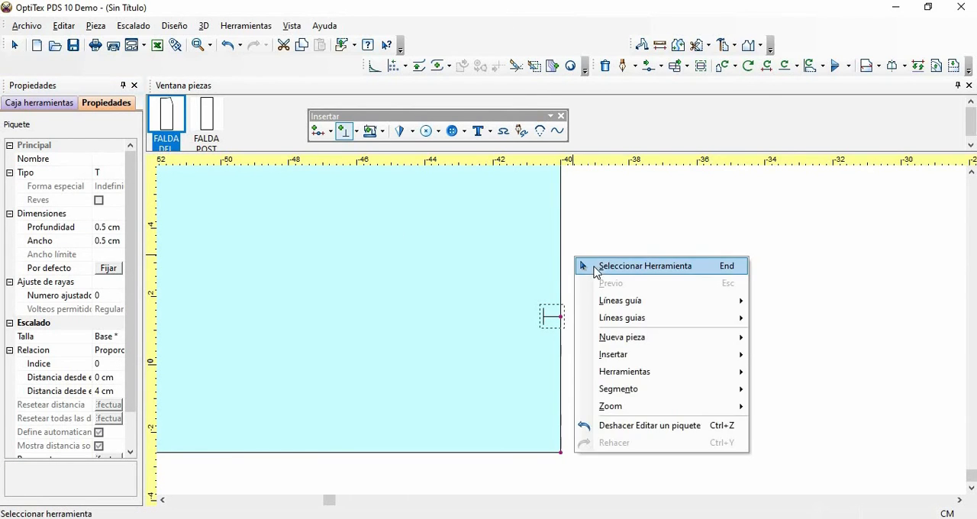
left_click(611, 268)
key("Home")
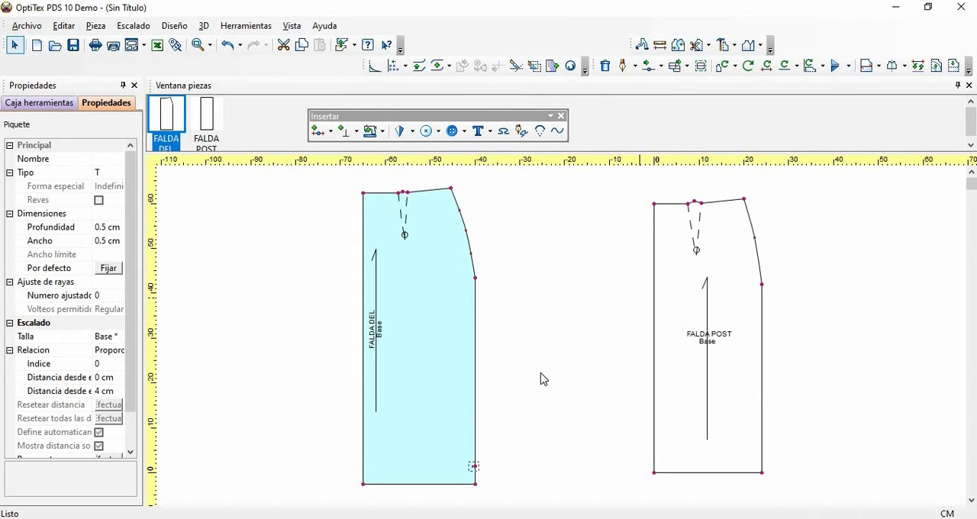
left_click(528, 451)
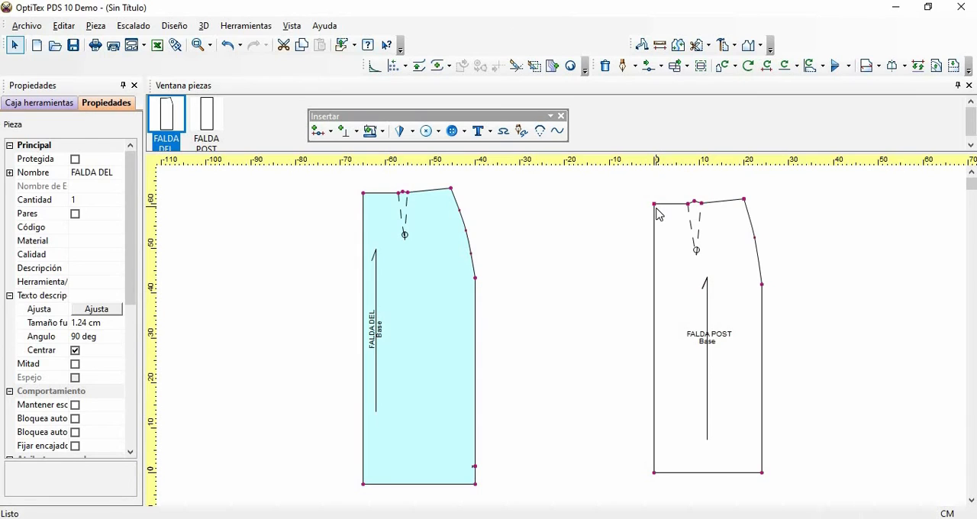
- Move FALDA POST's center-back waist point vertically by -0.5 cm
key("m")
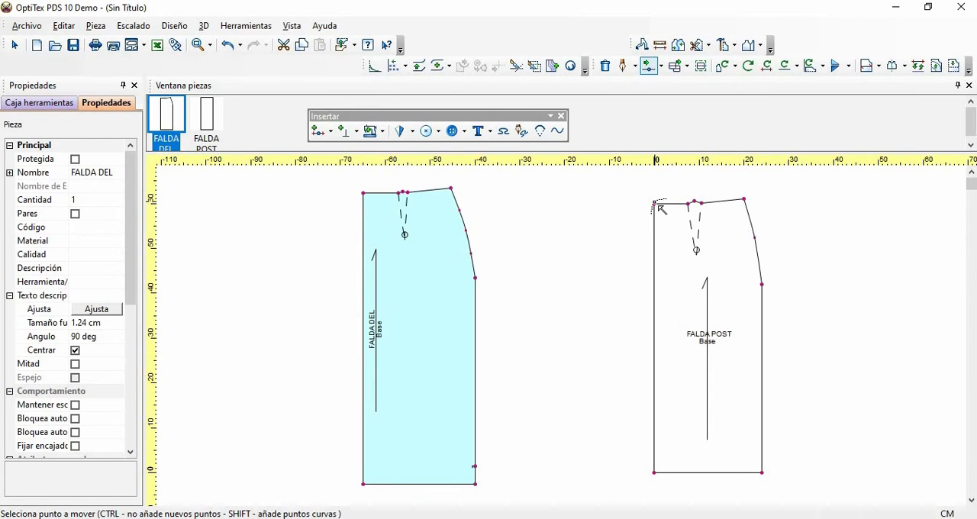
left_click(654, 205)
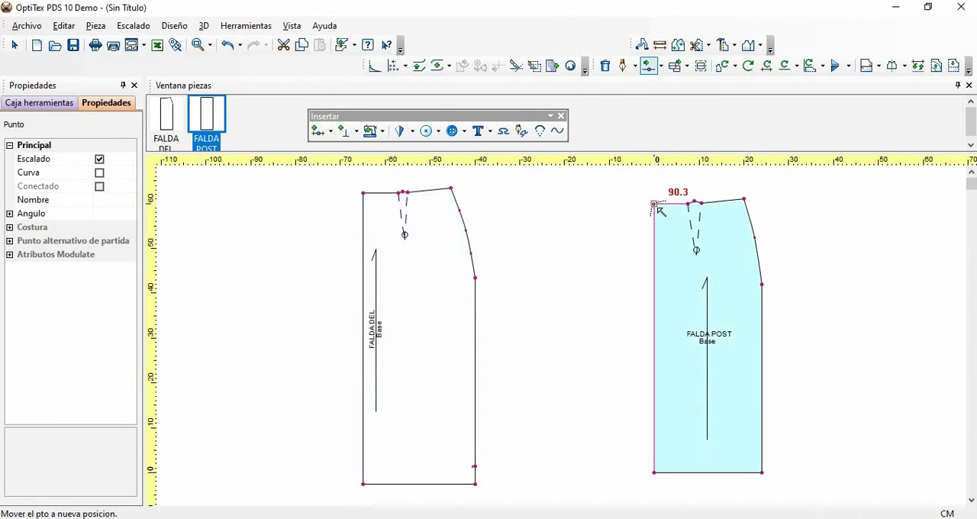
left_click(654, 208)
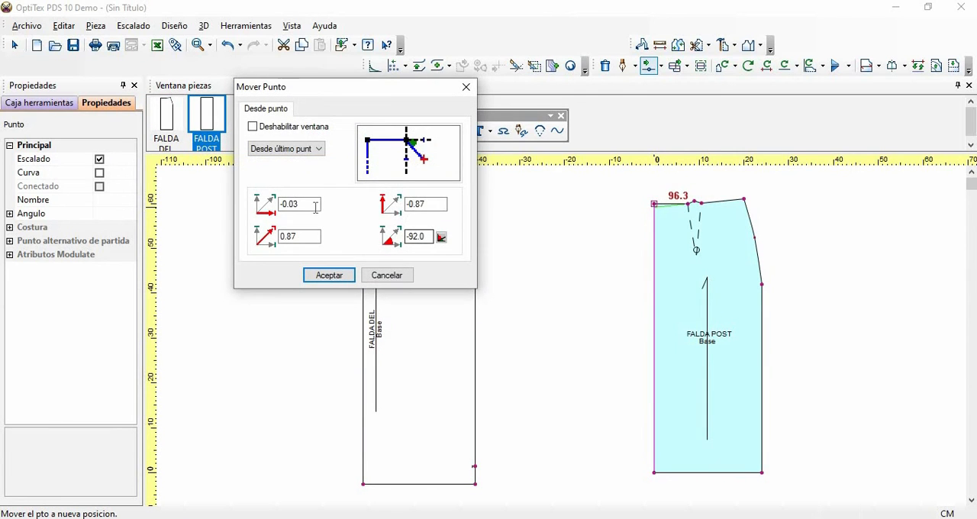
left_click(421, 203)
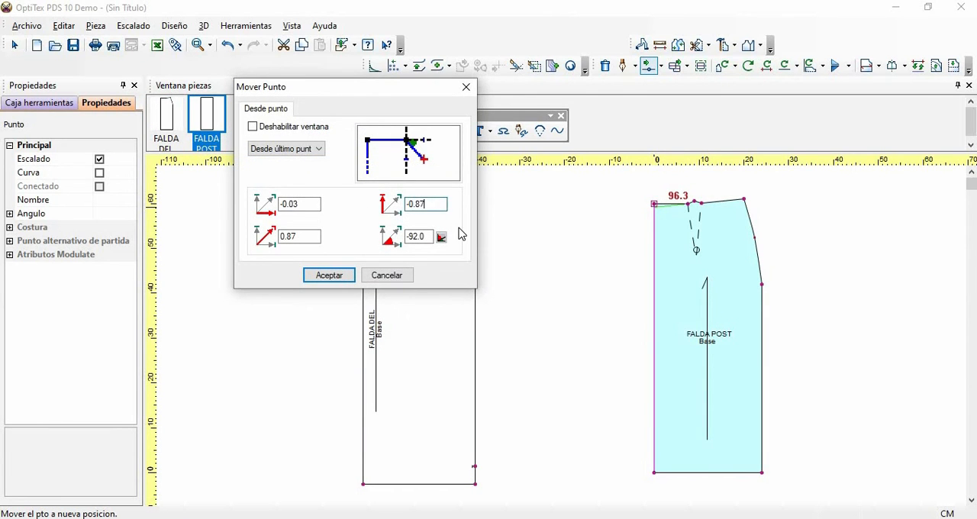
key("BackSpace")
key("BackSpace")
type("5")
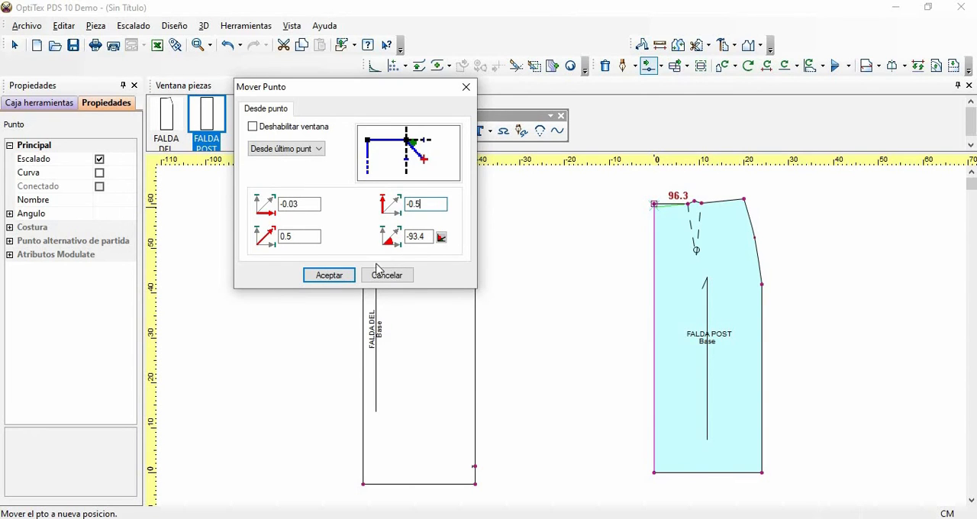
left_click(329, 276)
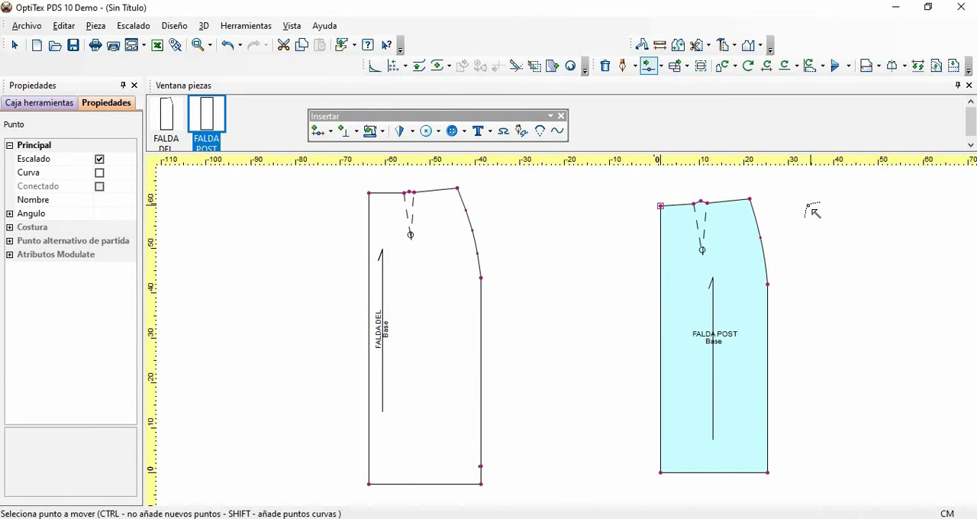
right_click(789, 207)
left_click(820, 216)
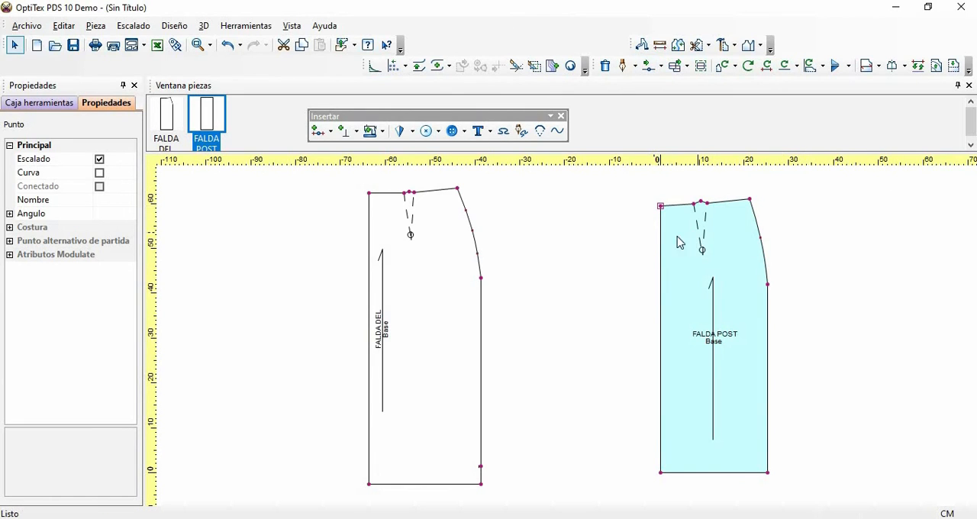
left_click(678, 242)
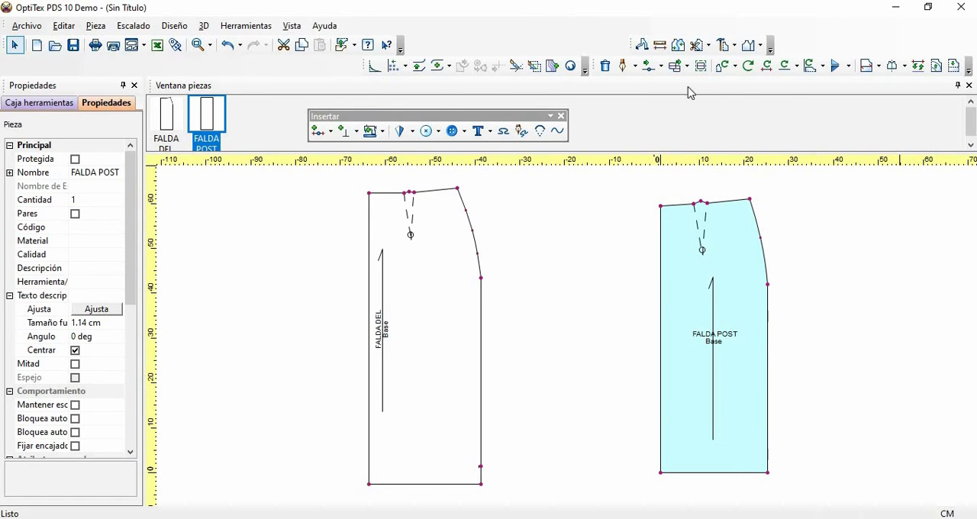
- Create an internal contour parallel to FALDA POST's center-back edge at a distance of 3 cm, also adding points where it meets the outline
left_click_drag(596, 65, 579, 123)
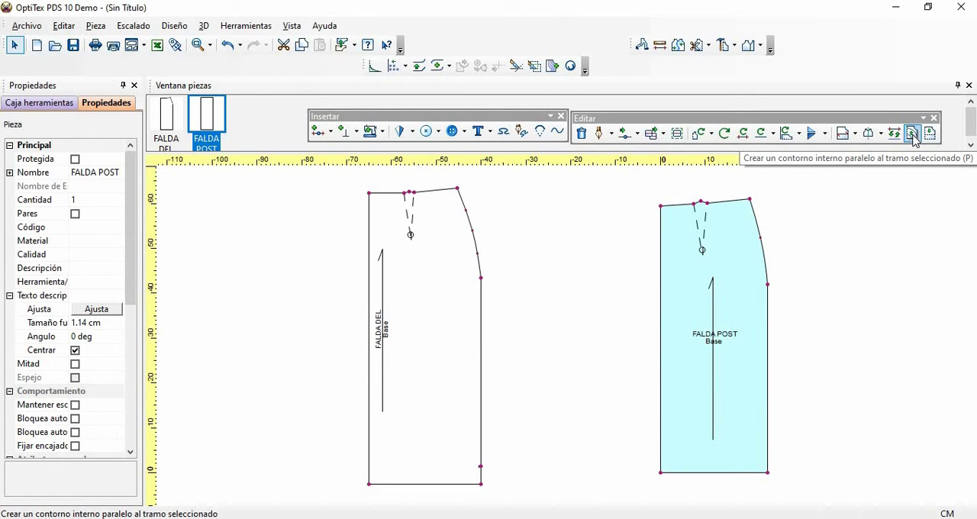
left_click(913, 134)
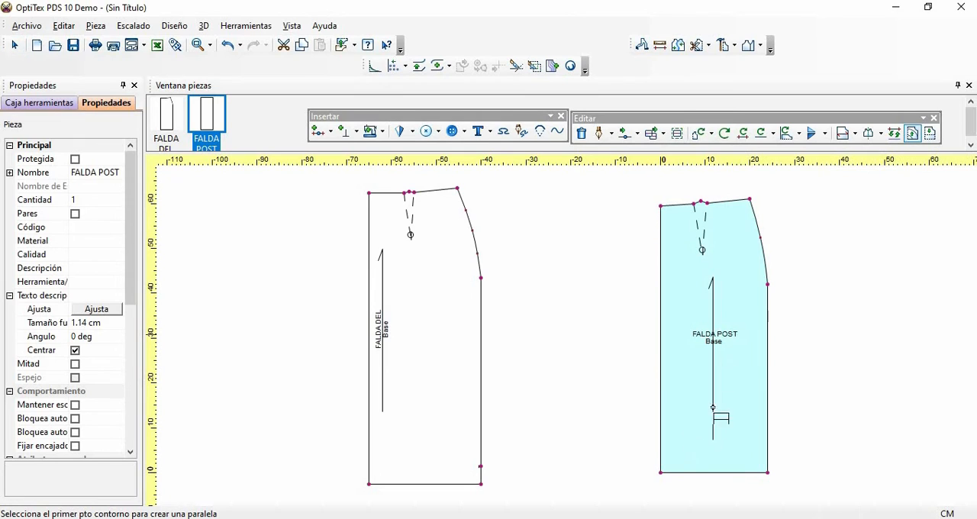
left_click(660, 473)
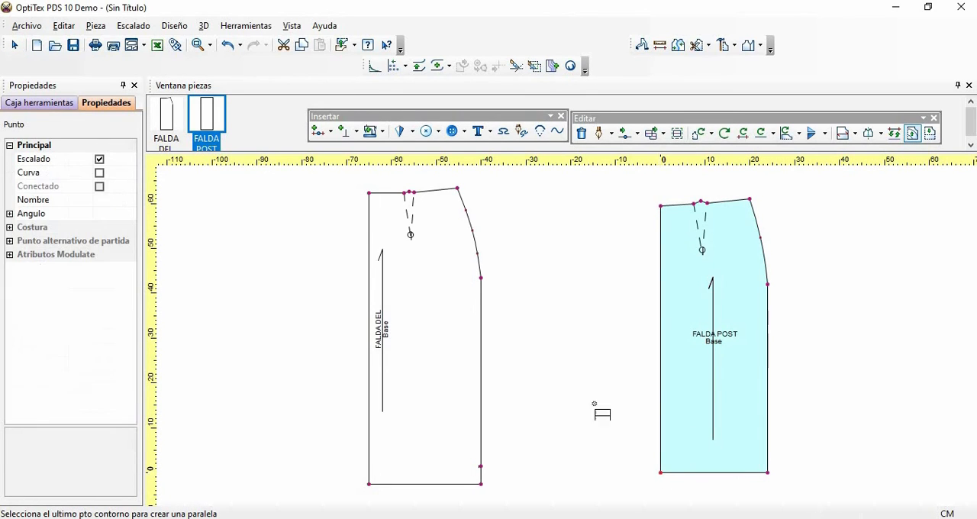
left_click(660, 206)
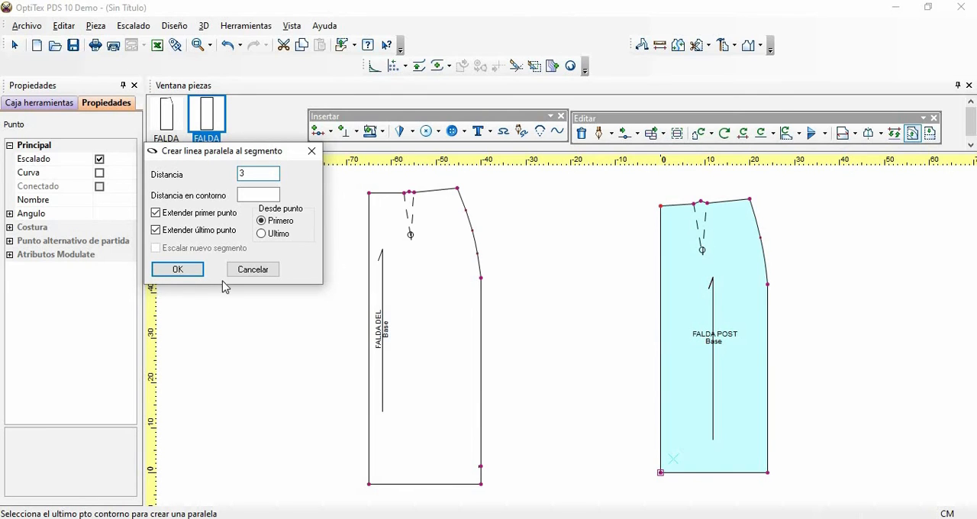
left_click(177, 270)
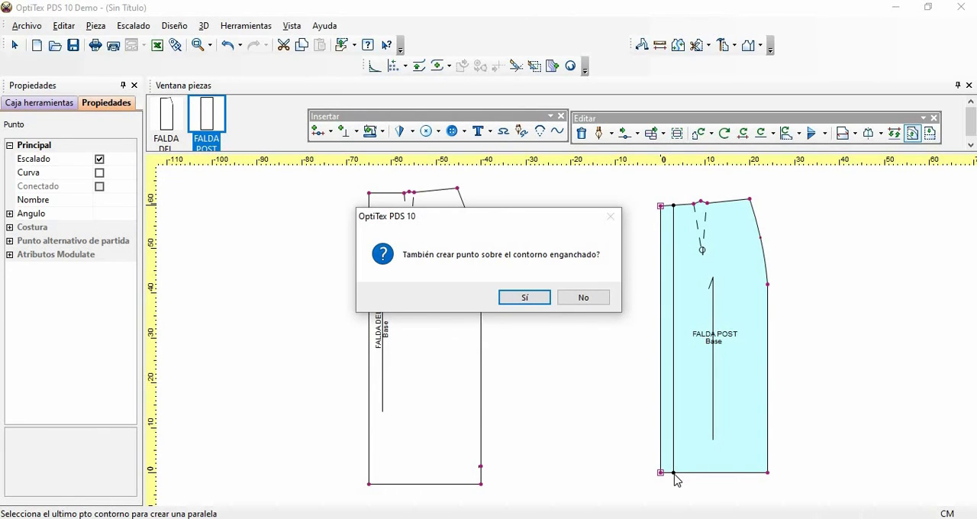
left_click(532, 298)
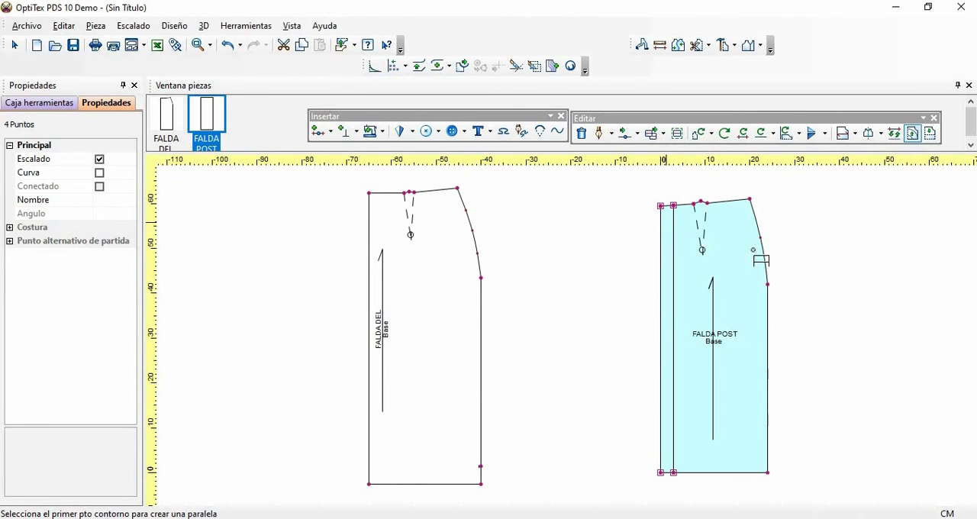
right_click(807, 200)
left_click(807, 217)
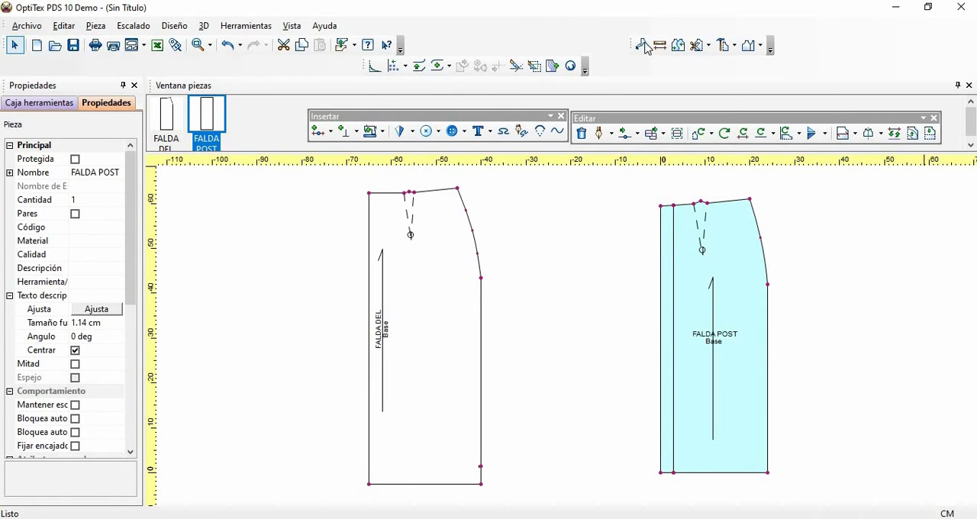
- Fold the parallel internal contour outward (Doblar fuera) across FALDA POST's center-back edge to extend the piece
left_click_drag(631, 45, 798, 200)
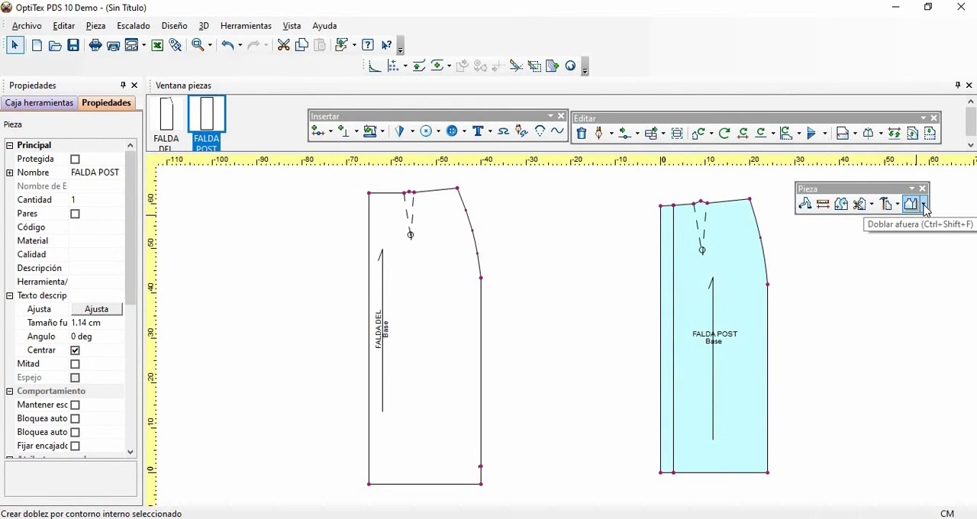
left_click(924, 206)
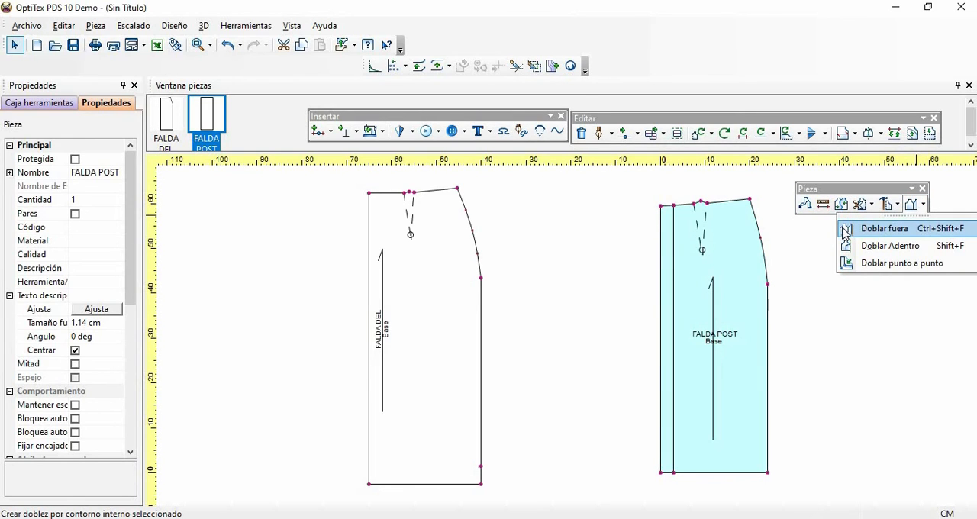
left_click(885, 228)
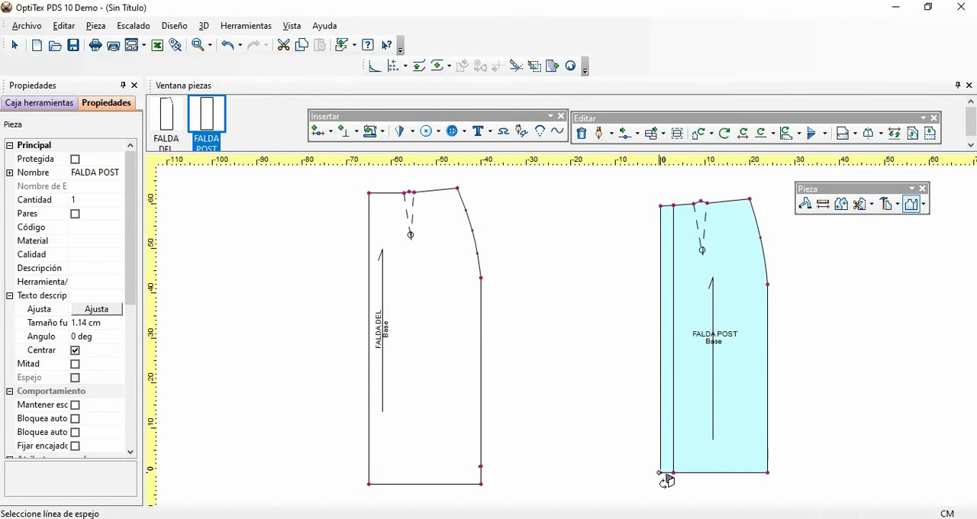
left_click(660, 473)
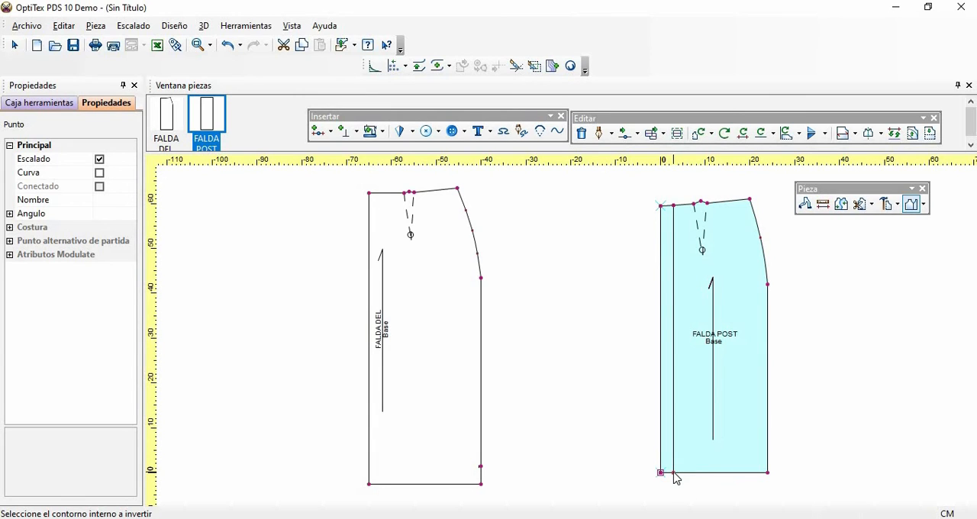
left_click(673, 473)
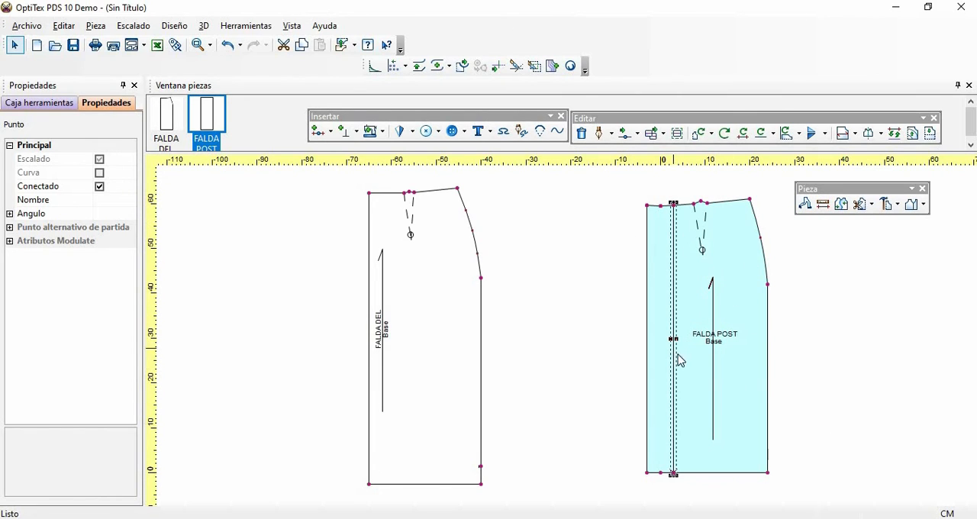
- Delete the internal parallel line and its two leftover points on FALDA POST's waist and hem
left_click(753, 374)
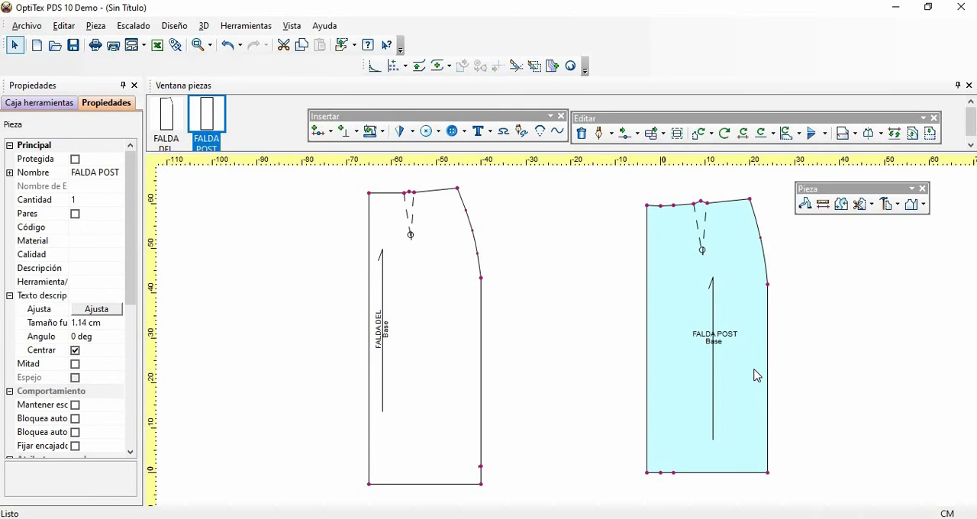
left_click(674, 207)
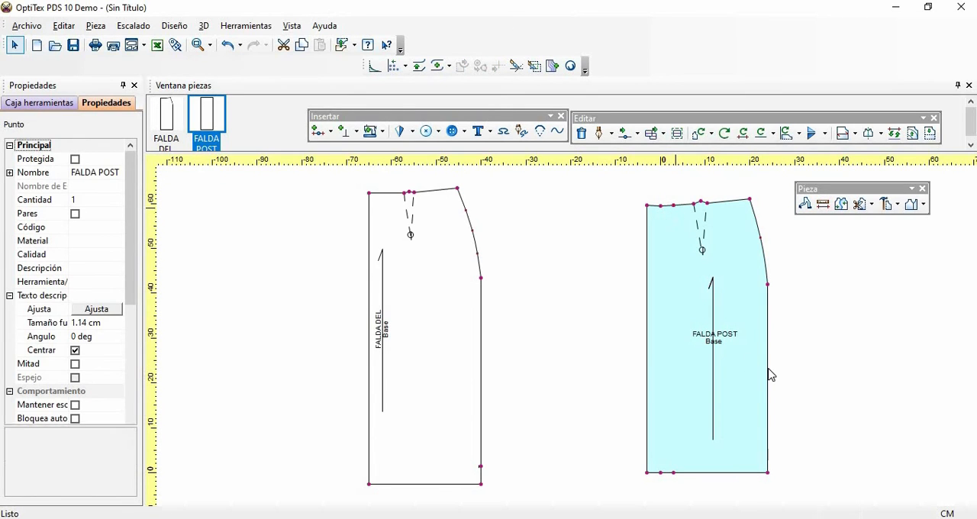
left_click(768, 373)
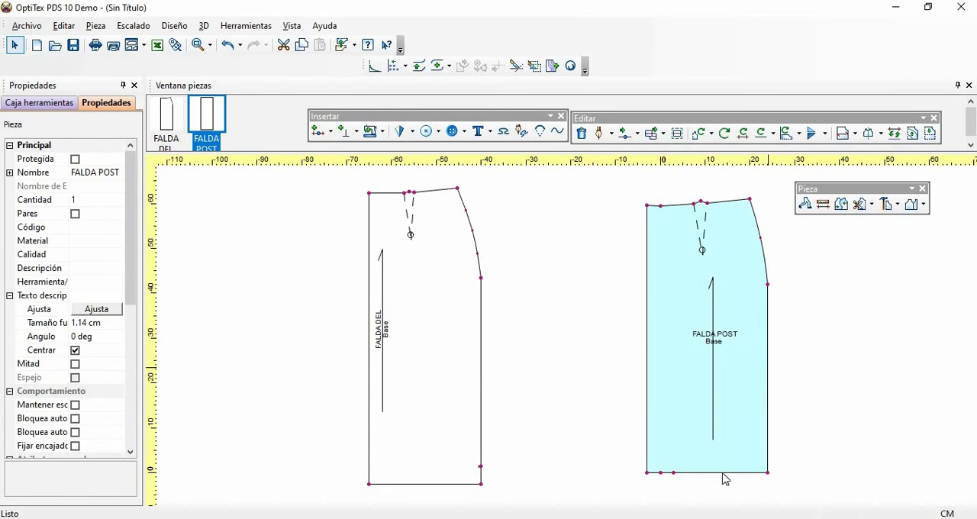
left_click(673, 473)
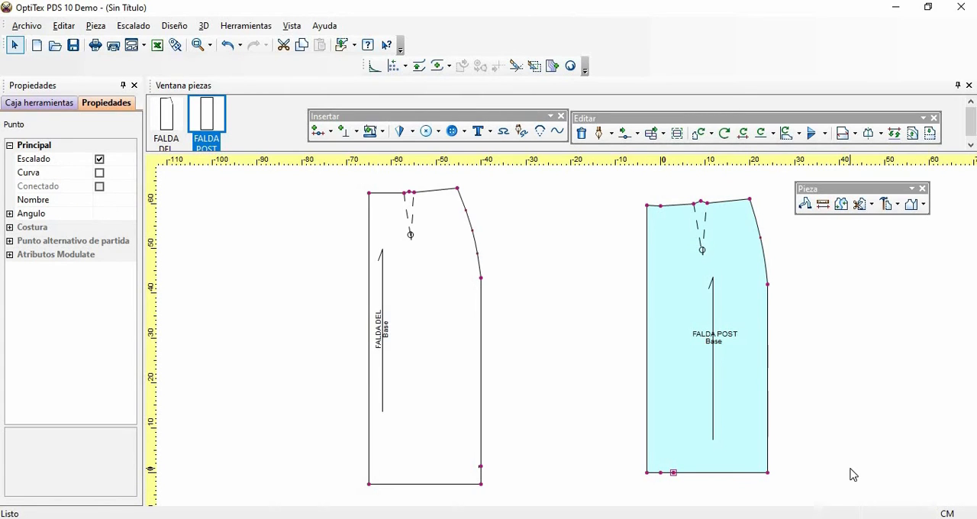
key("Escape")
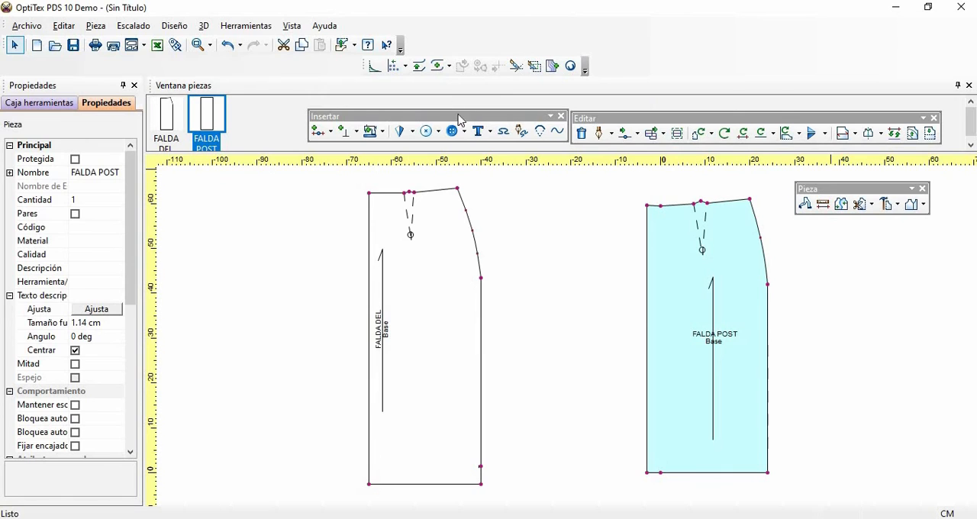
- Examine the shape of FALDA POST's waistline around the center-back extension using a guide line
left_click(210, 45)
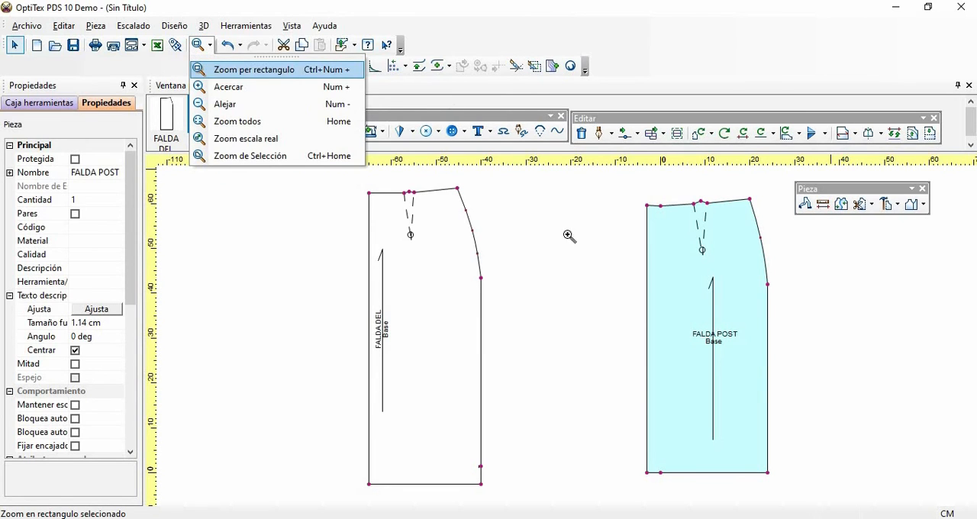
left_click(254, 70)
left_click_drag(616, 194, 760, 245)
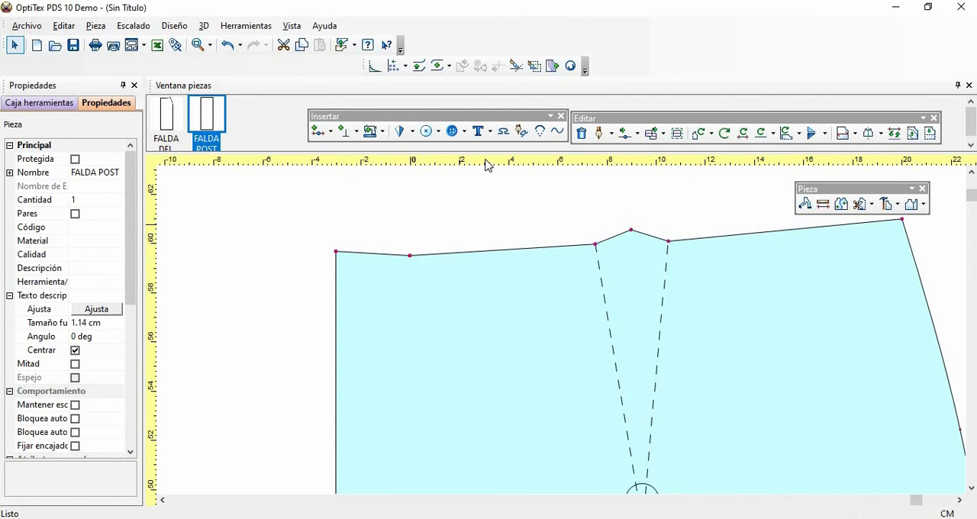
mouse_move(492, 161)
left_mouse_down()
mouse_move(482, 275)
mouse_move(425, 270)
left_mouse_up()
key("Home")
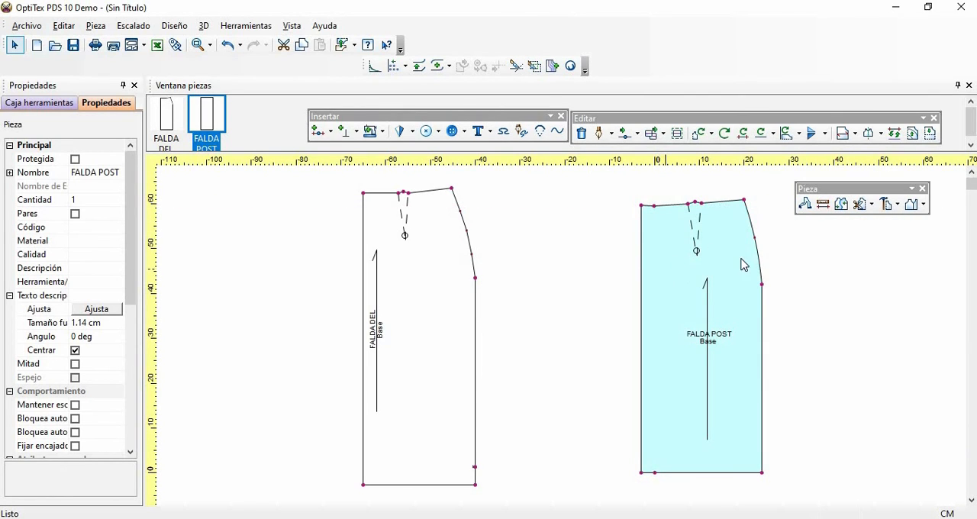
- Add a 1 cm seam allowance to FALDA POST from the center-back waist corner clockwise to the side hem corner
left_click_drag(839, 192, 774, 74)
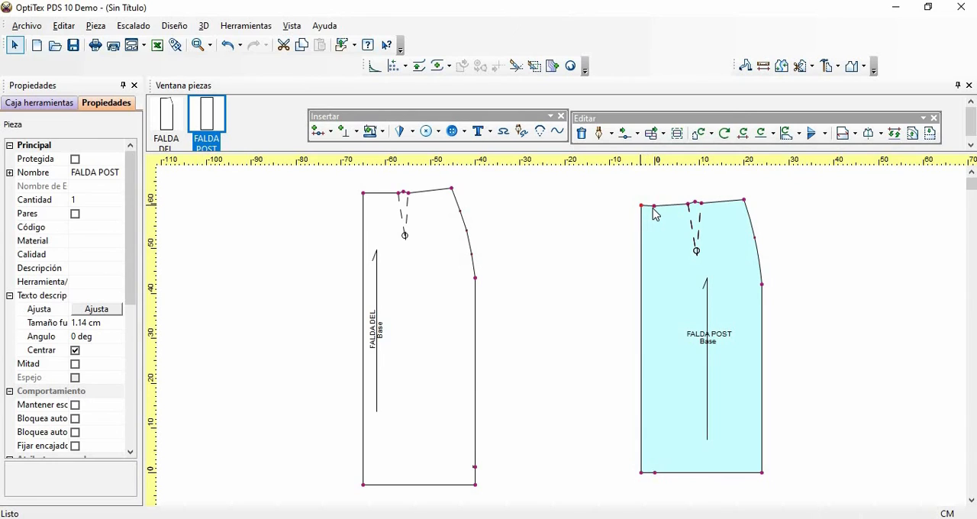
left_click(654, 206)
left_click(383, 131)
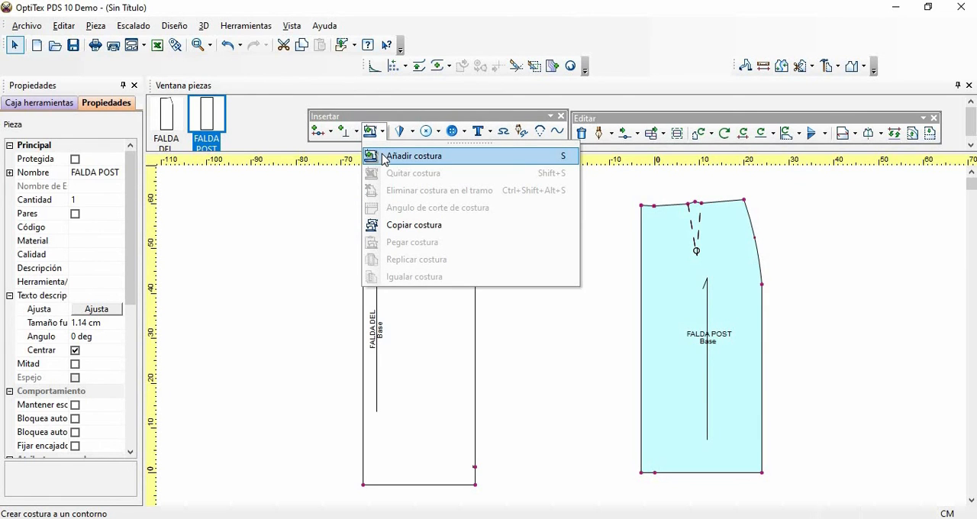
left_click(383, 155)
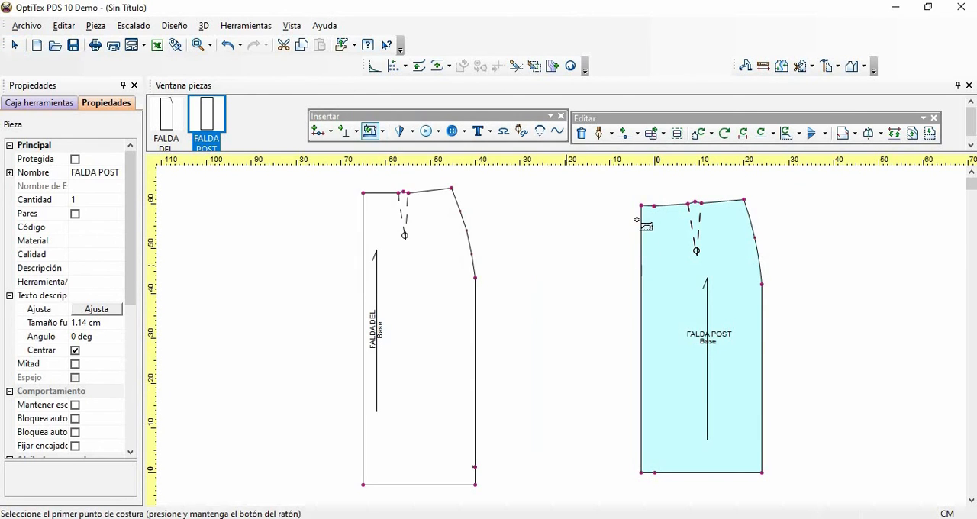
mouse_move(641, 206)
left_mouse_down()
mouse_move(690, 195)
mouse_move(746, 202)
mouse_move(766, 364)
mouse_move(764, 441)
left_mouse_up()
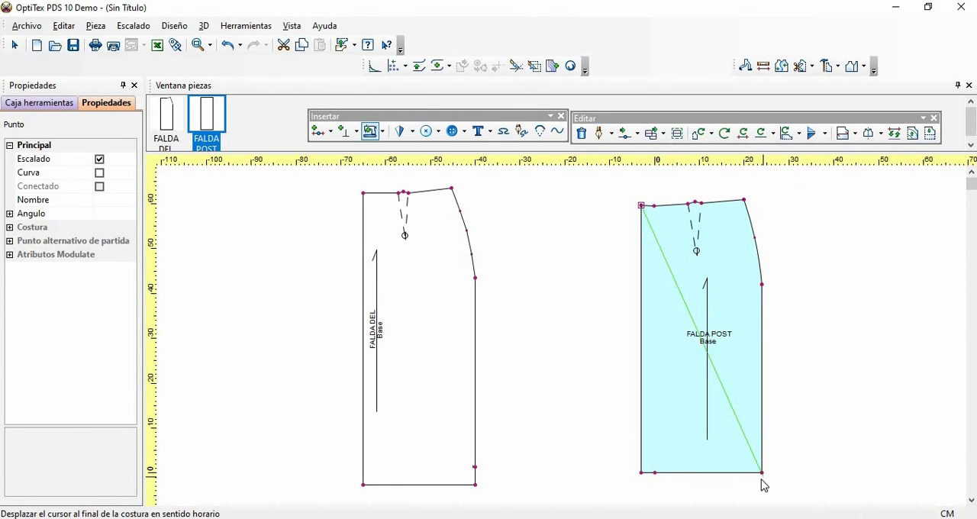
left_click(762, 473)
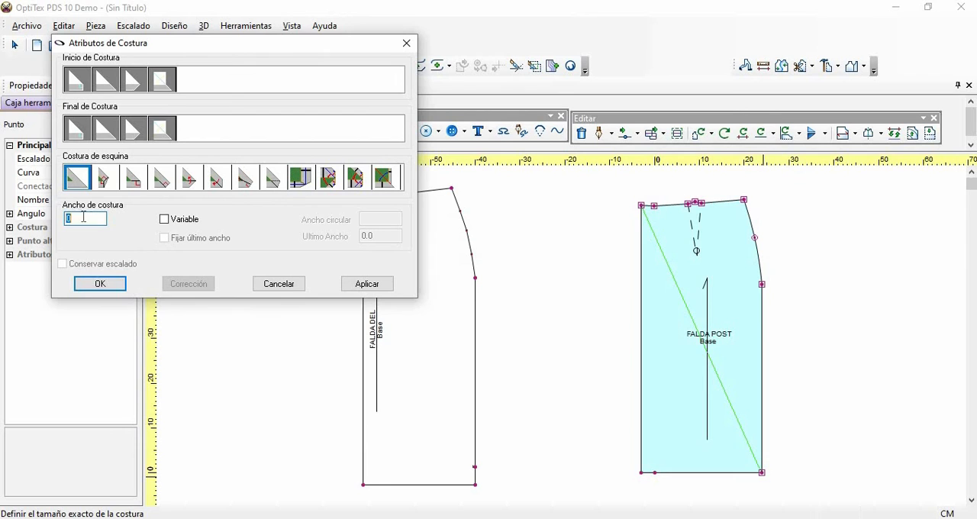
type("1")
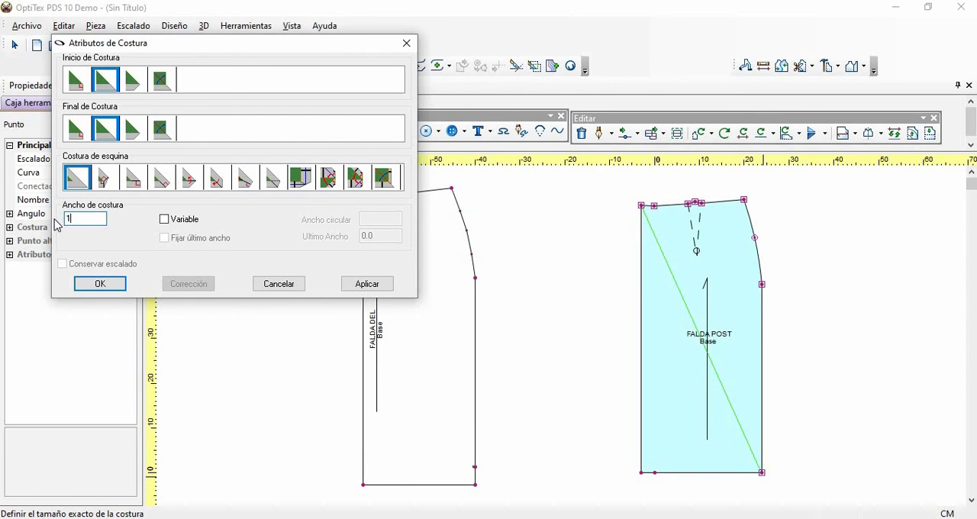
left_click(99, 283)
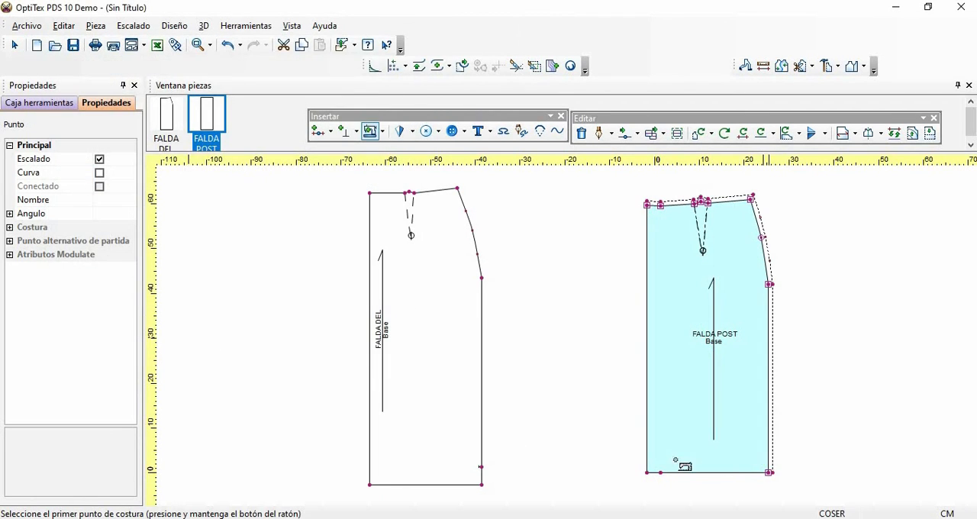
- Add a 4 cm seam allowance along FALDA POST's hem, from the side corner to the center-back corner
left_click_drag(772, 480, 646, 473)
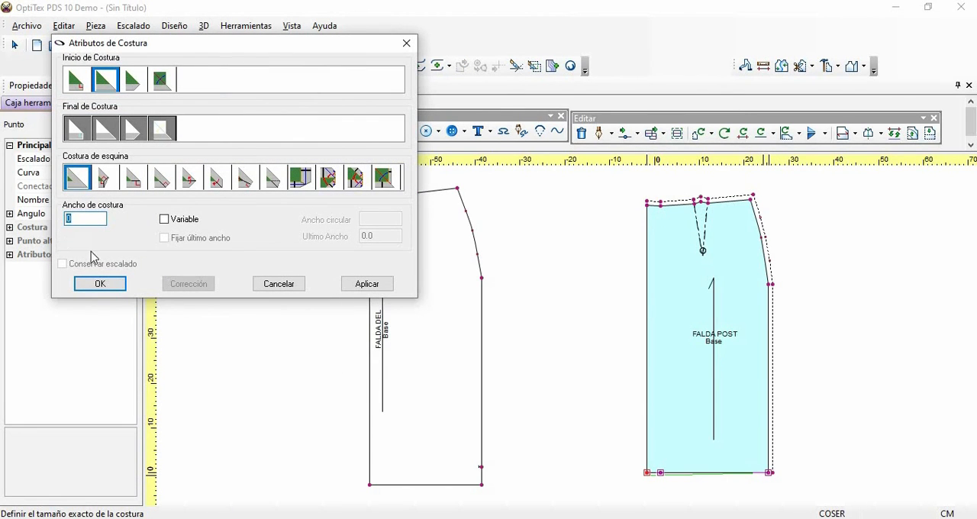
type("4")
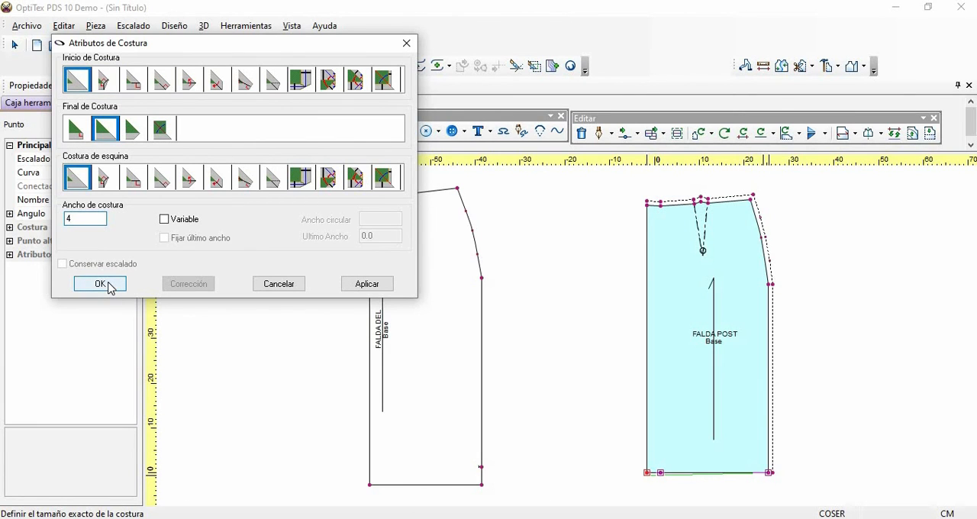
left_click(108, 284)
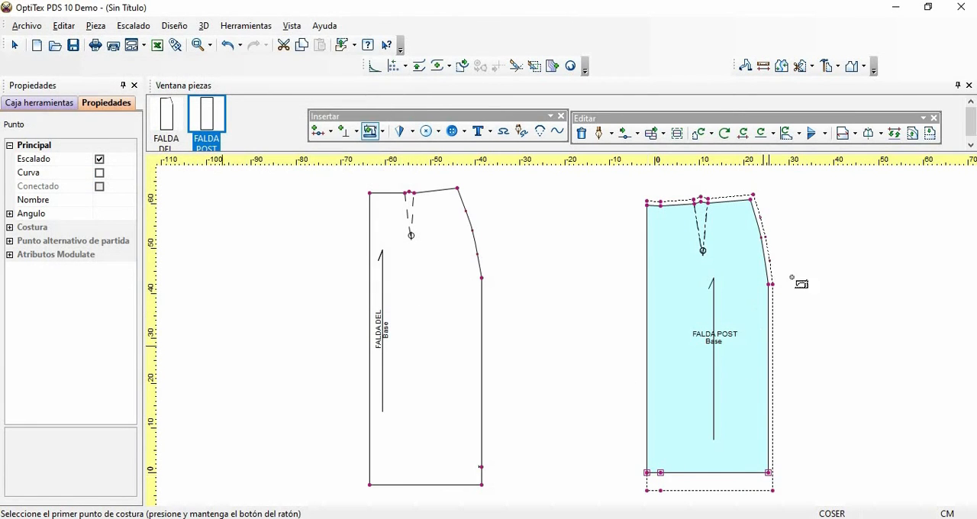
right_click(827, 250)
left_click(833, 247)
left_click(725, 281)
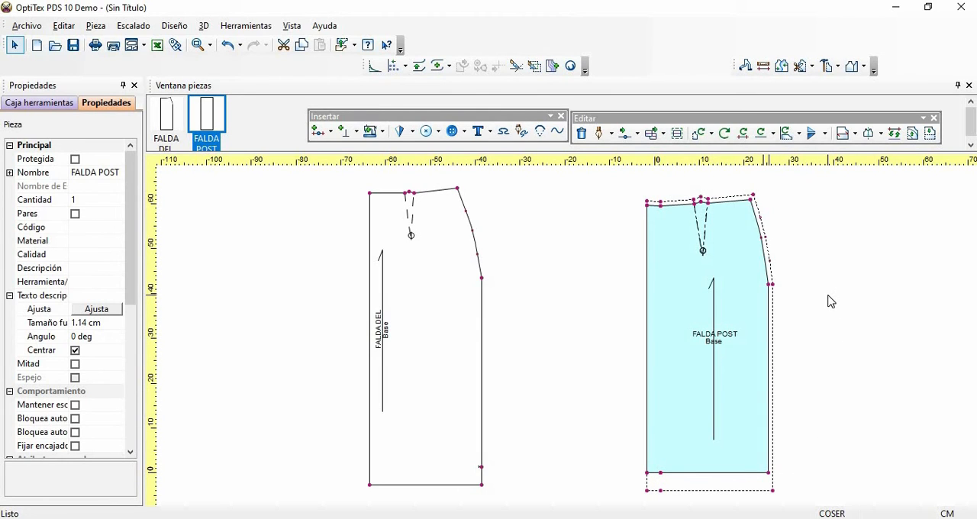
- Switch FALDA POST's outline to the cutting line and remove the seam (Quitar costura) from the piece
key("b")
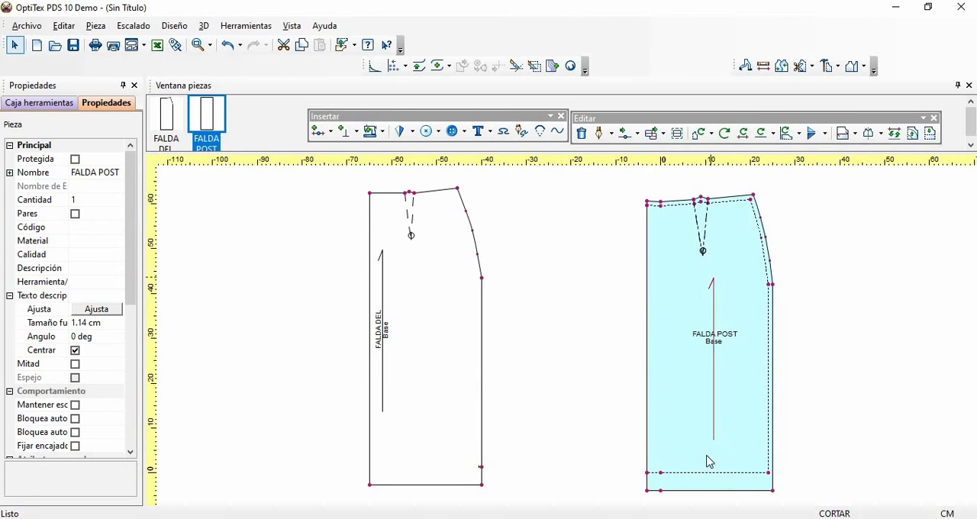
left_click(383, 131)
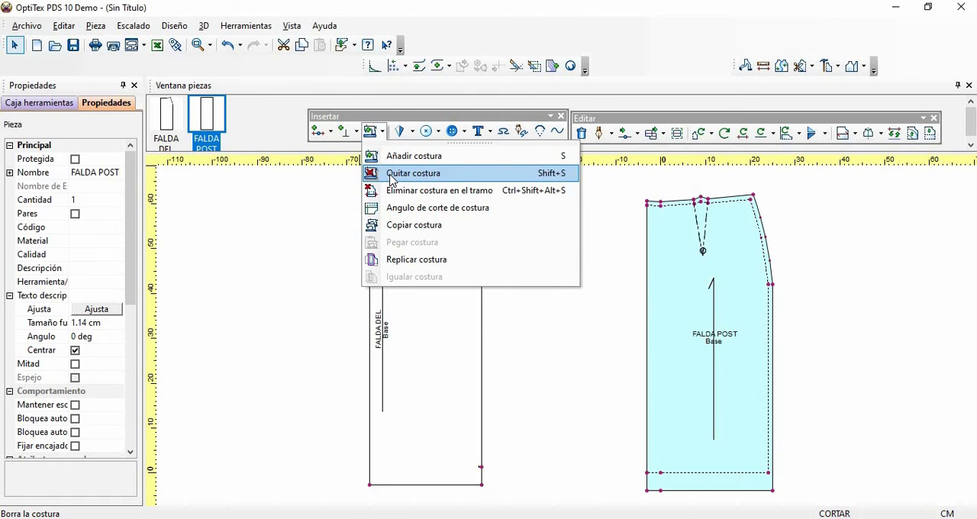
left_click(412, 173)
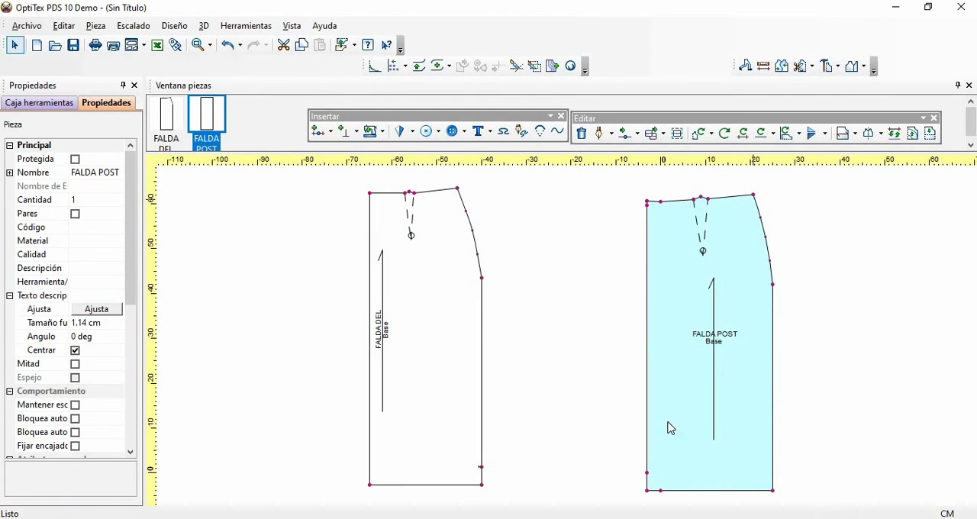
- Delete the two leftover seam points near the waist and hem on FALDA POST's center-back edge
left_click(647, 205)
key("Delete")
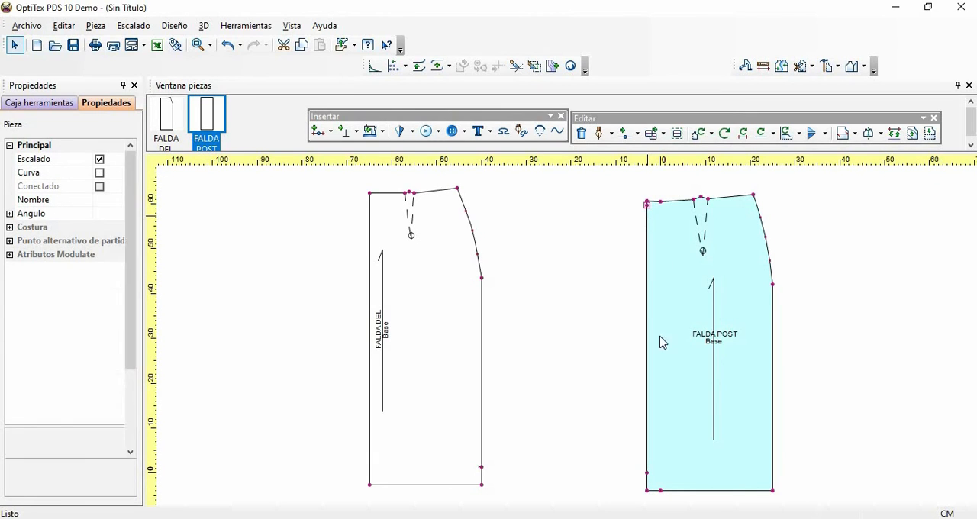
left_click(647, 473)
left_click(720, 503)
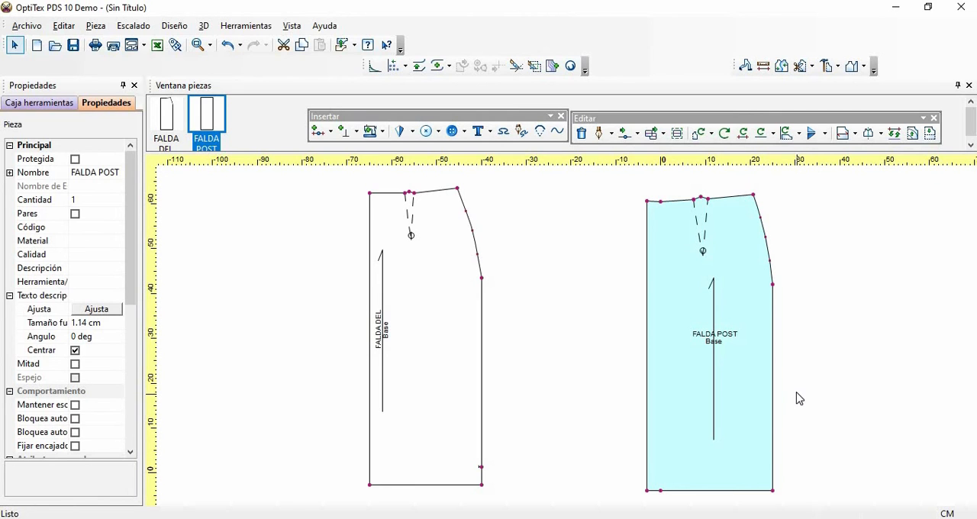
- Insert a grading point (Escalado) on FALDA POST's side seam 4 cm above the hem corner
key("o")
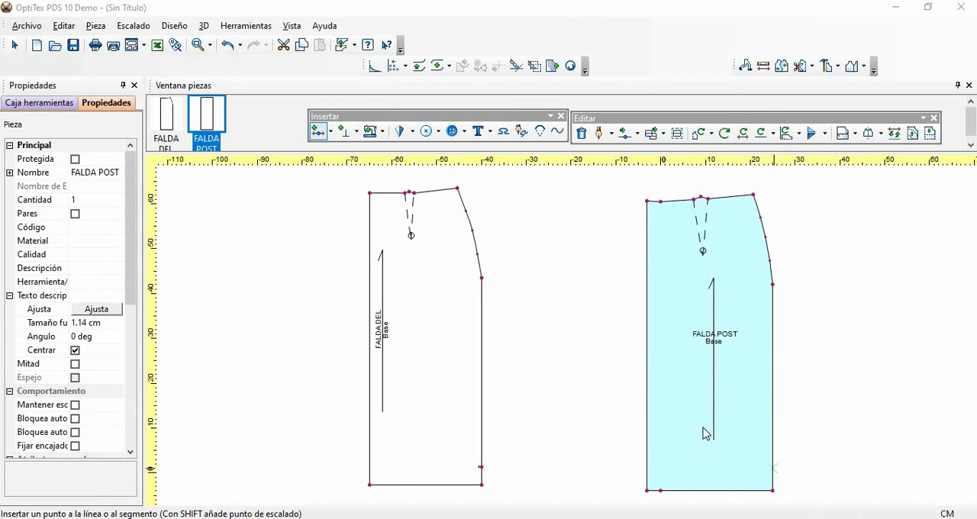
left_click(772, 468)
left_click(676, 338)
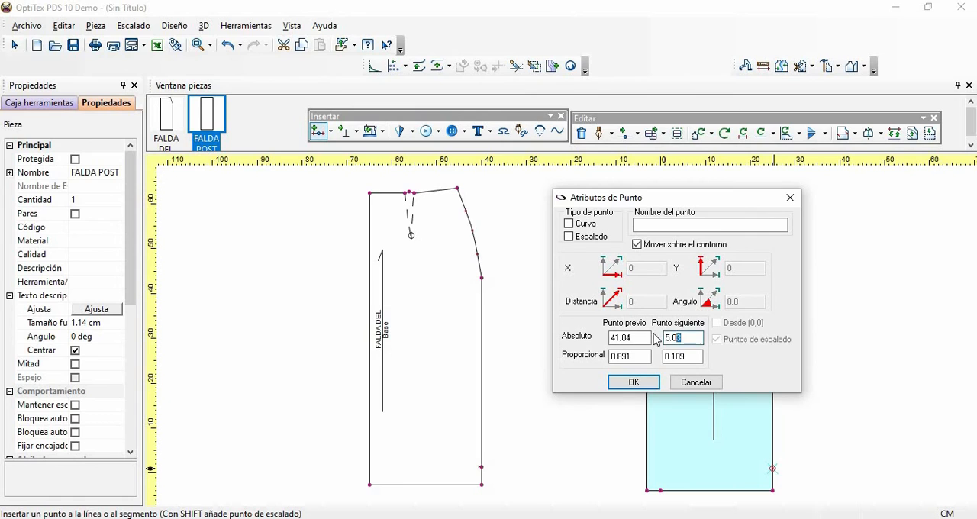
double_click(676, 338)
type("4")
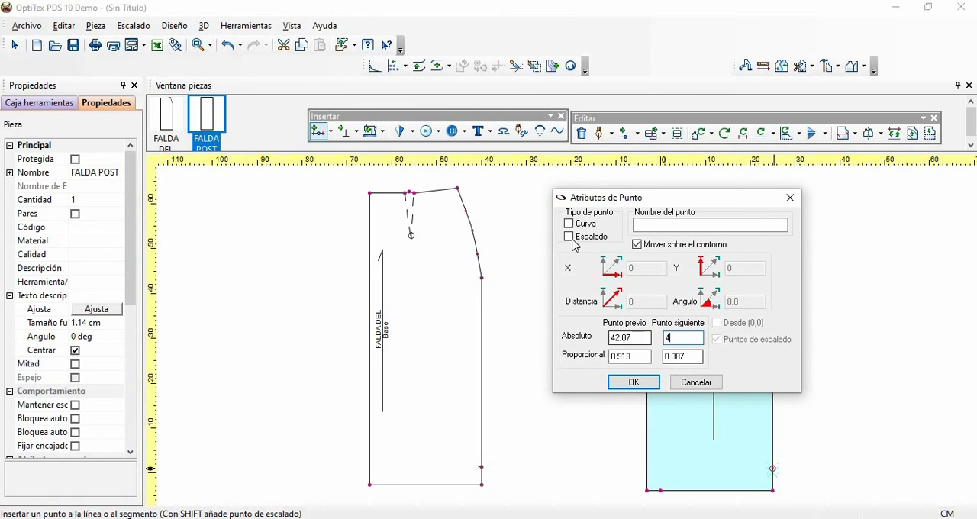
left_click(569, 236)
left_click(631, 388)
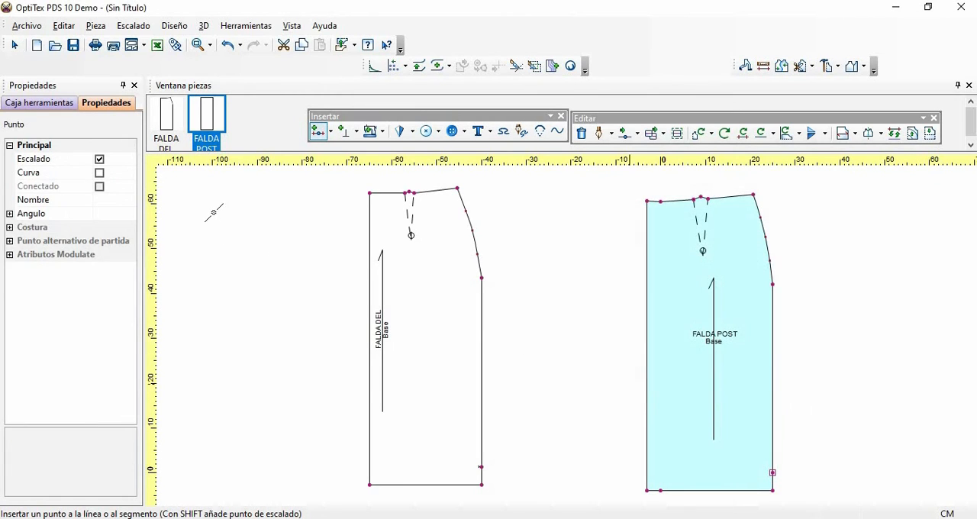
- Insert a notch at the new hem-level point on FALDA POST's side seam with a depth of 0.5 cm
left_click(356, 131)
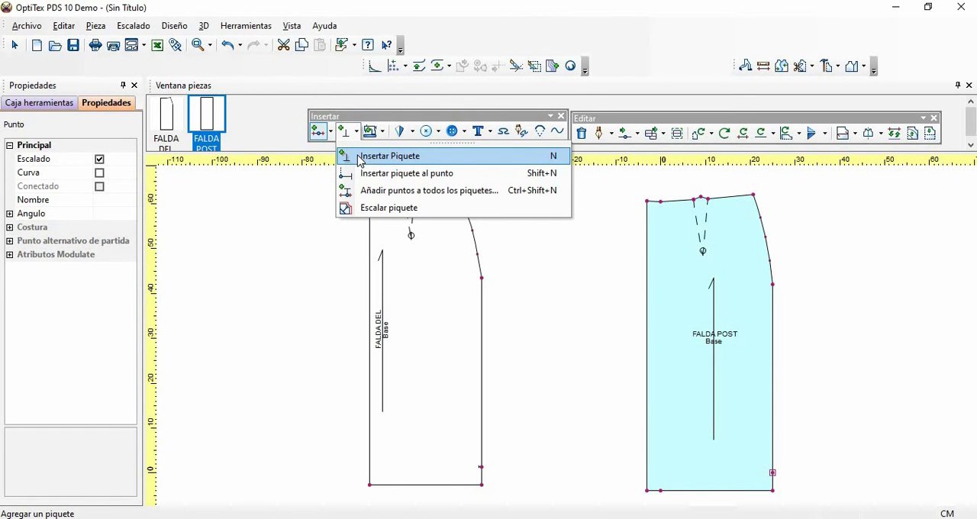
left_click(360, 156)
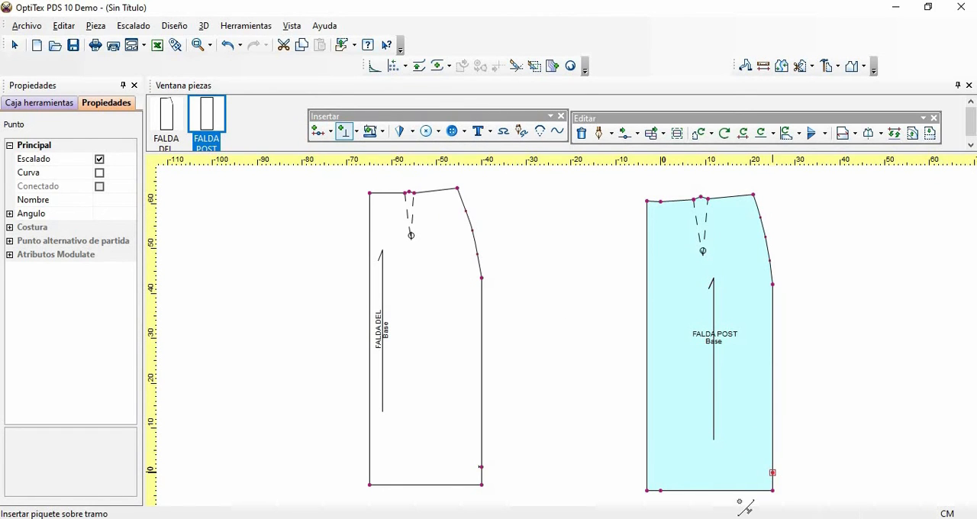
left_click(771, 473)
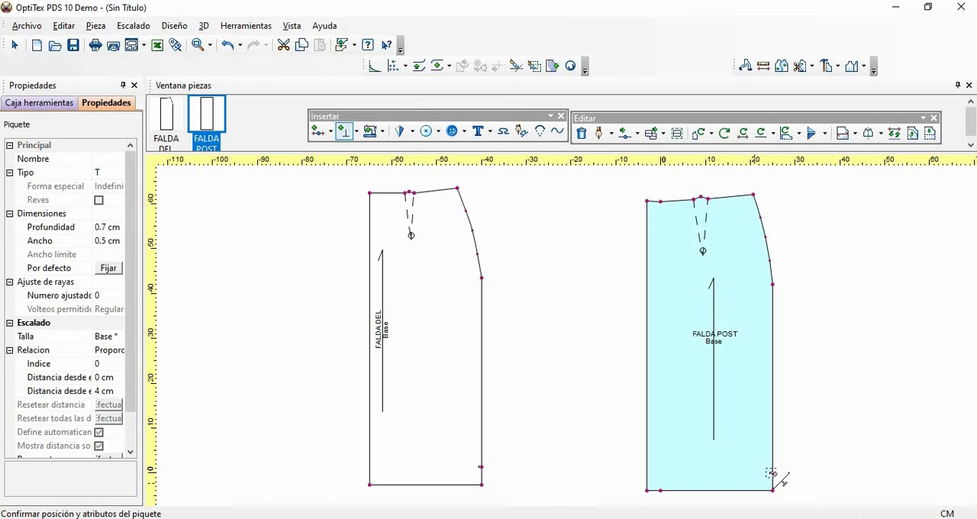
left_click(115, 226)
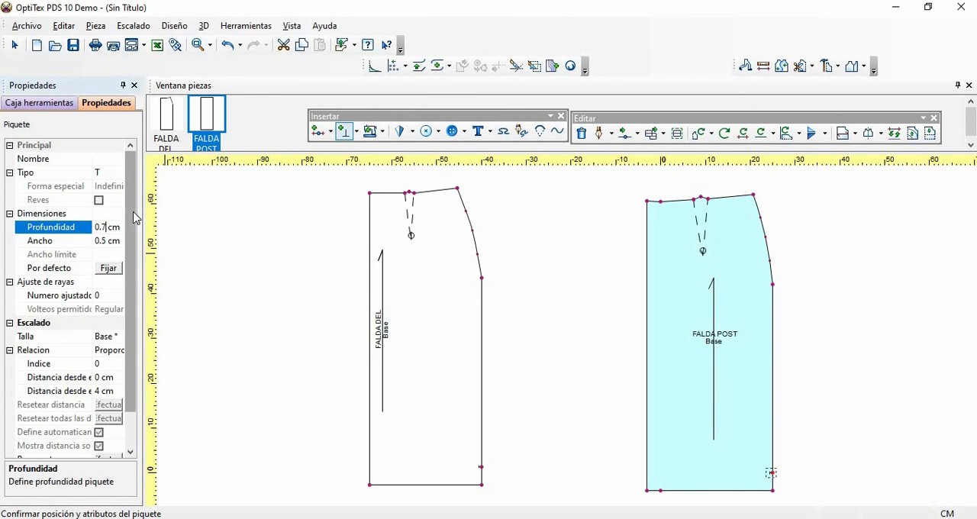
type("5")
key("Return")
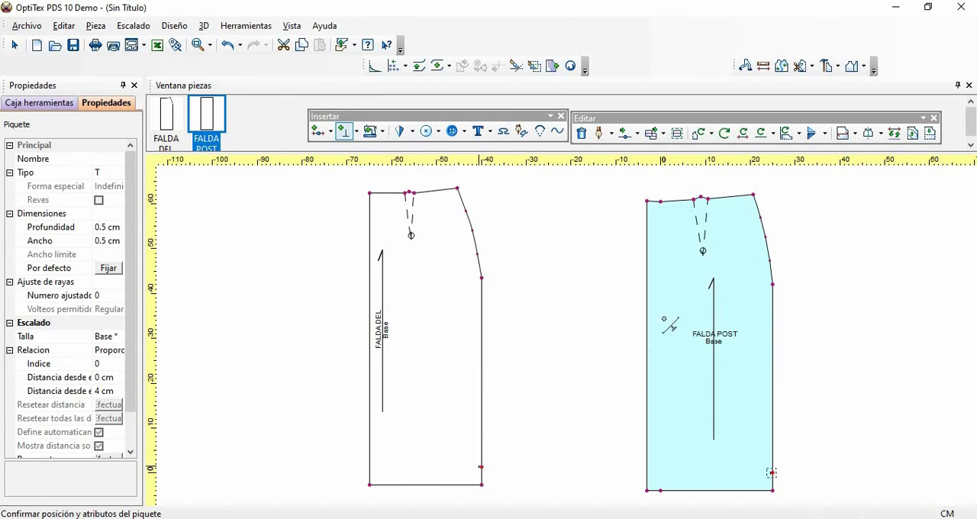
- Insert a notch on FALDA POST's waistline at the center-back extension point and adjust its depth
left_click(660, 202)
left_click(114, 226)
key("BackSpace")
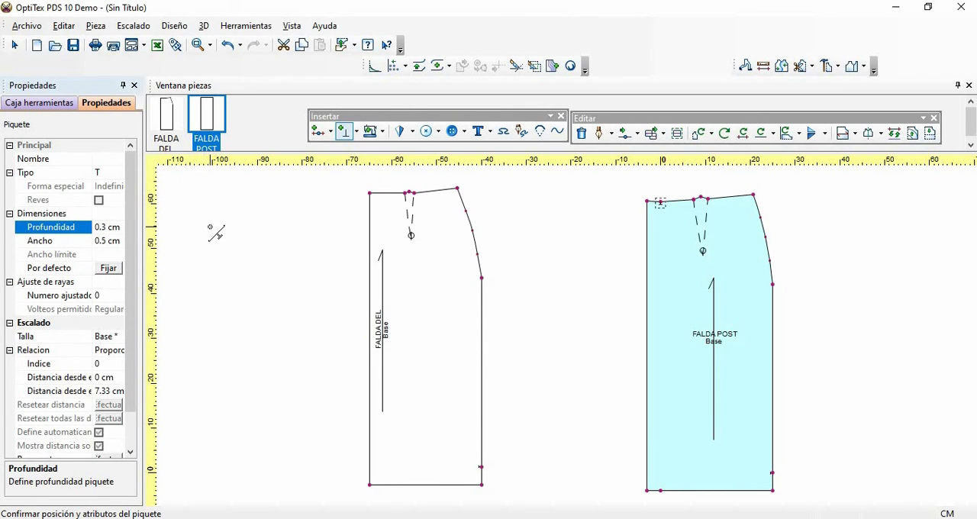
key("BackSpace")
key("Return")
- Insert a notch on FALDA POST's hem at the center-back extension point with a depth of 0.5 cm
left_click(660, 489)
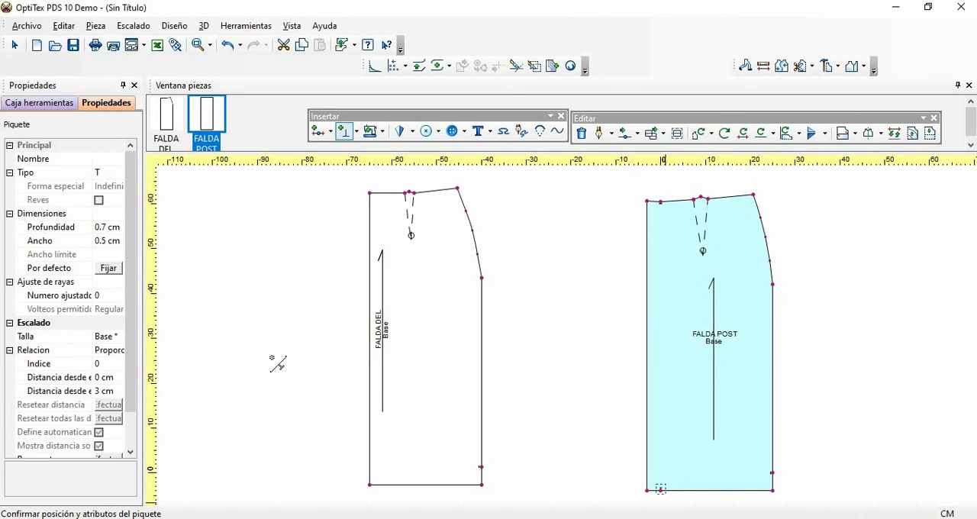
left_click(108, 226)
key("BackSpace")
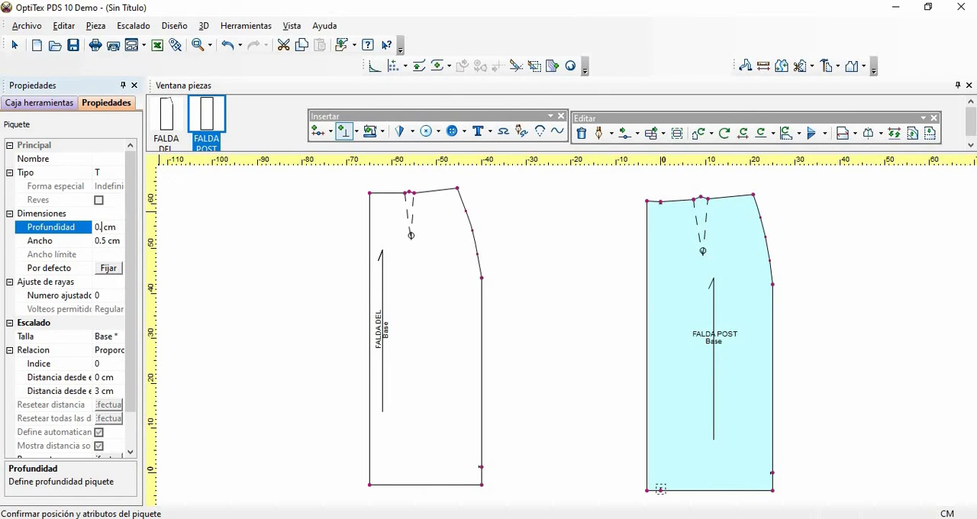
key("Return")
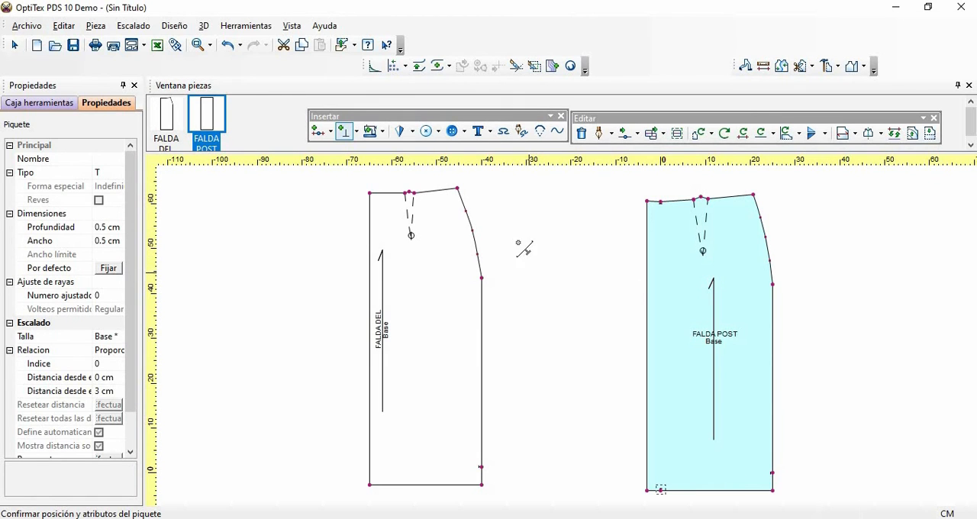
right_click(542, 258)
left_click(549, 252)
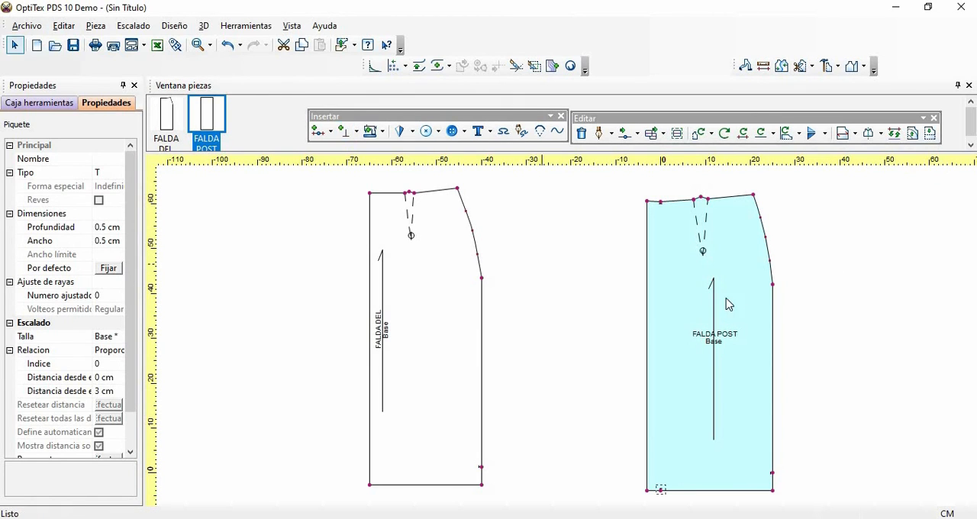
- Move FALDA POST next to FALDA DEL and insert a notch at the hip point of its side seam
left_click_drag(682, 266, 624, 250)
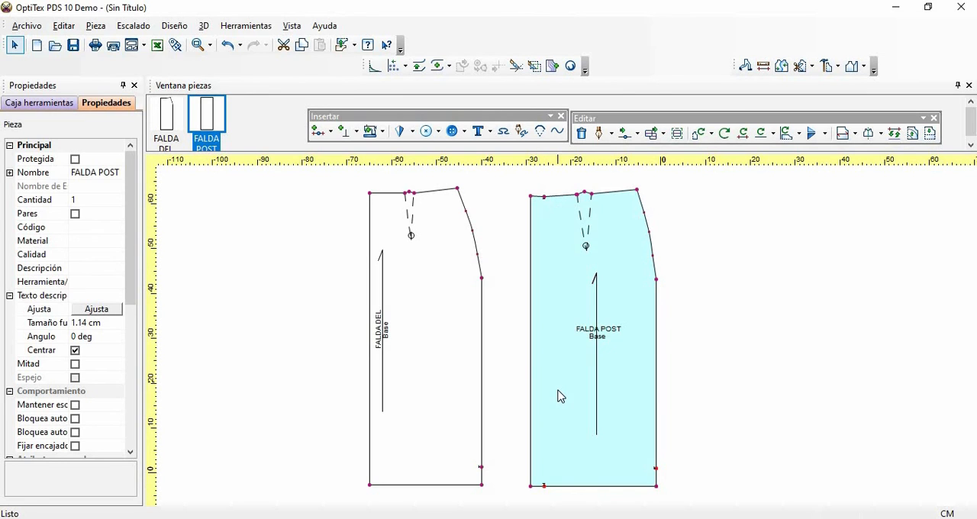
key("n")
left_click(655, 281)
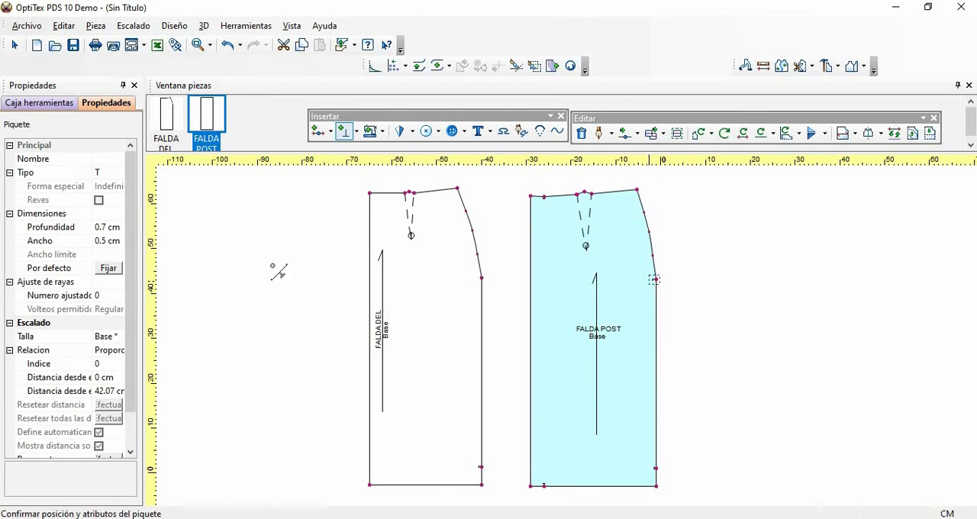
left_click(107, 226)
right_click(690, 248)
left_click(714, 255)
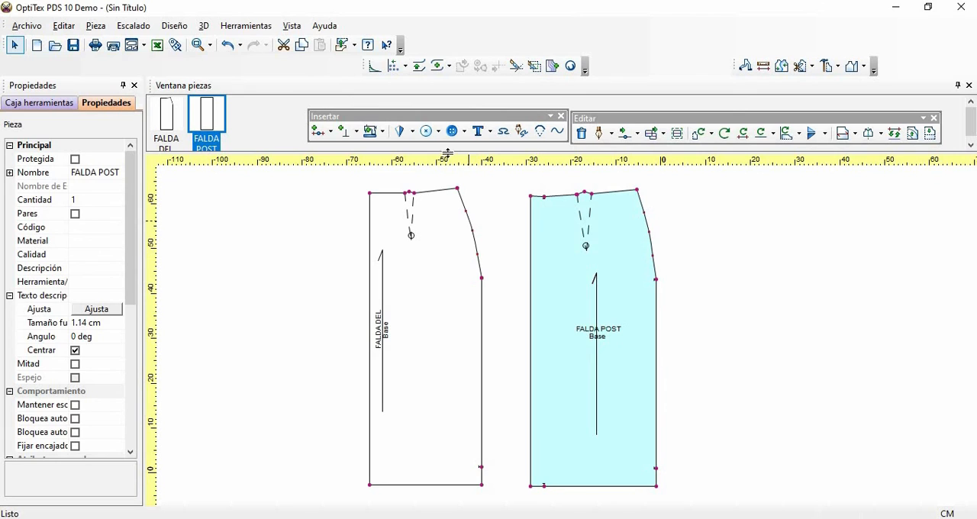
- Delete the upper and lower curve points on FALDA DEL's hip curve, keeping the middle one
left_click(478, 256)
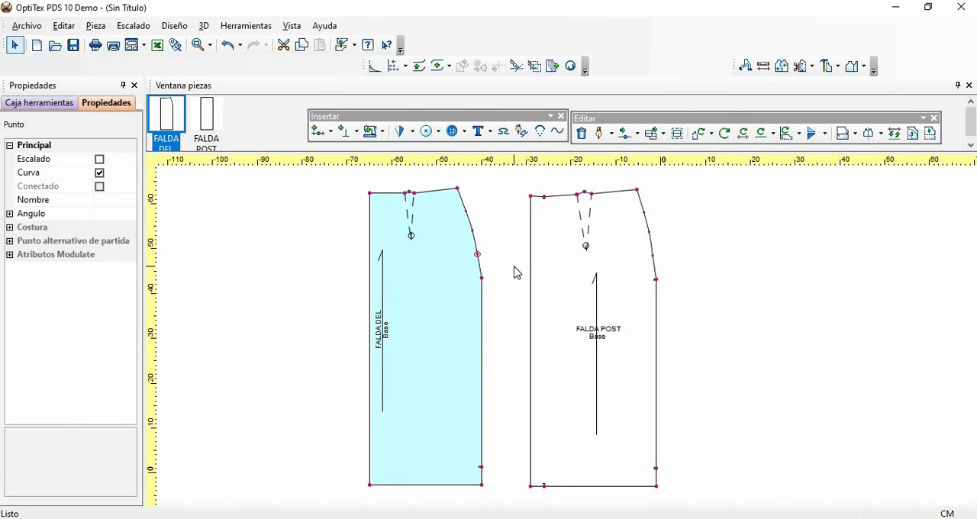
key("Delete")
left_click(464, 212)
key("Delete")
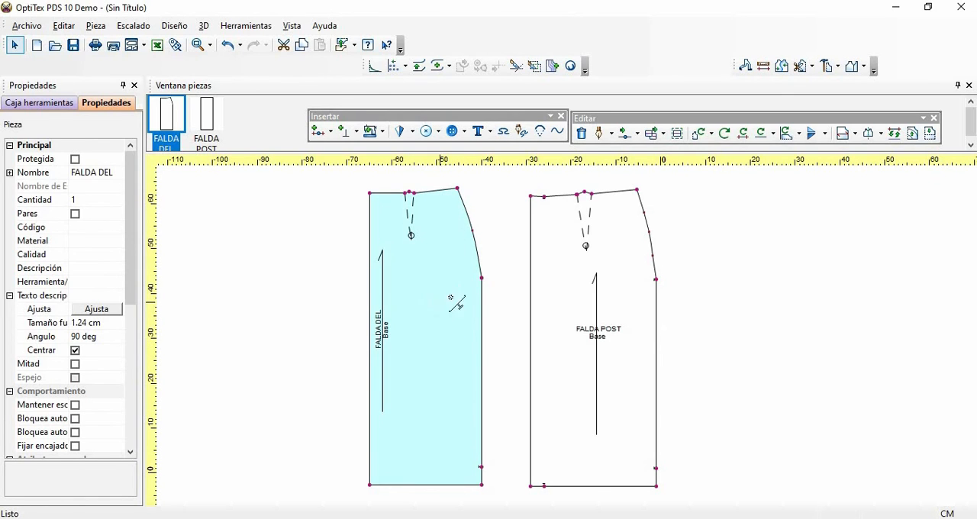
- Insert a notch at the hip point of FALDA DEL's side seam with a depth of 0.5 cm
left_click(480, 278)
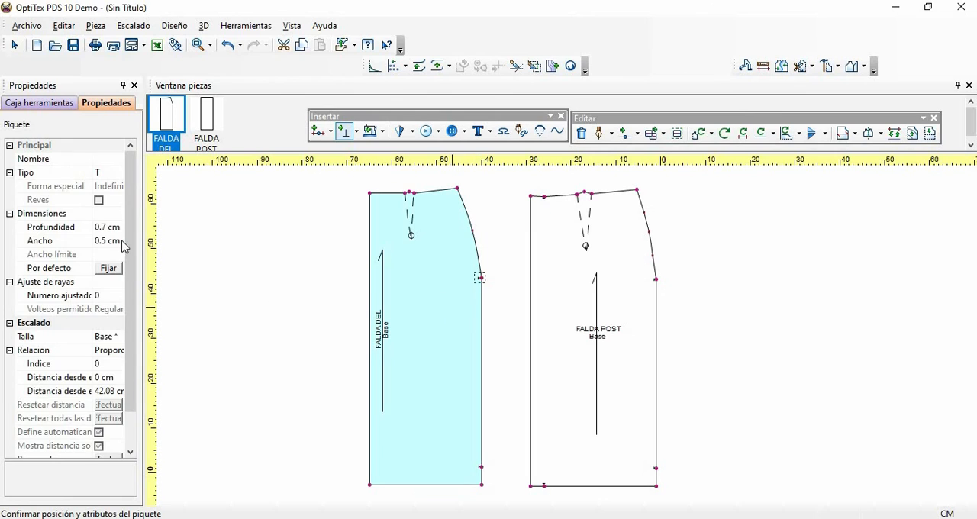
left_click(106, 227)
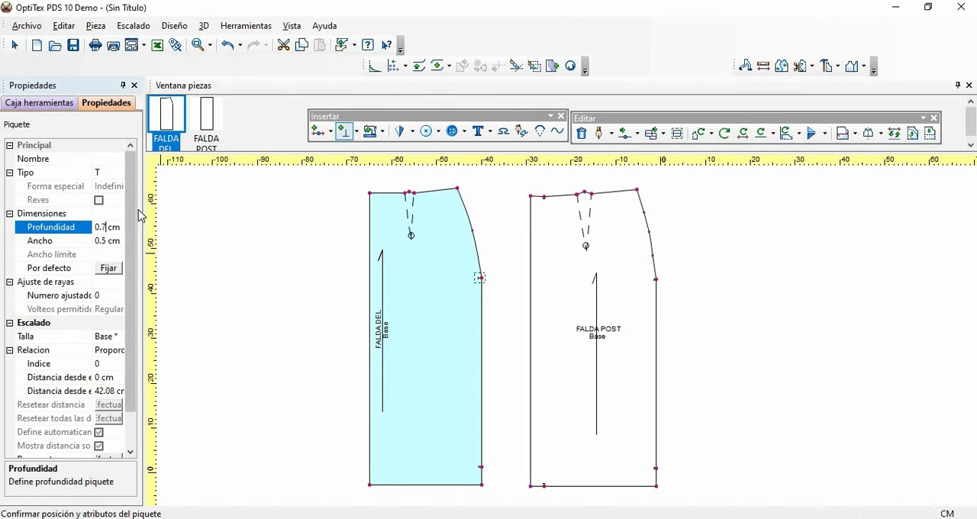
key("BackSpace")
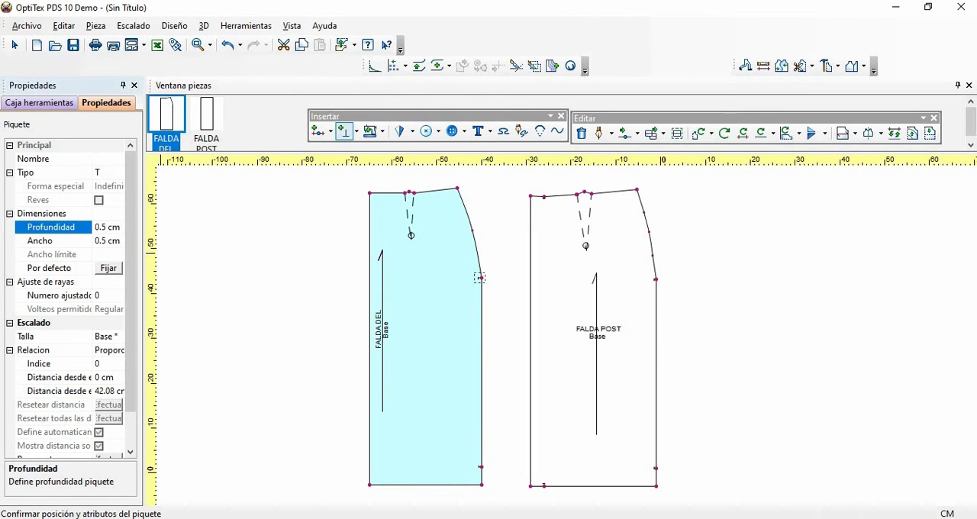
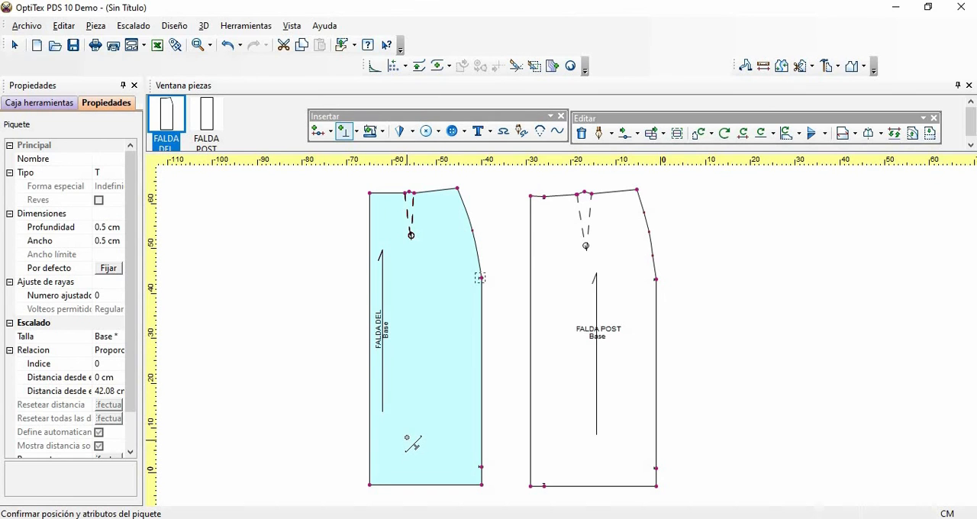
- Mirror FALDA DEL across its center-front edge, defining the mirror line from the hem corner to the waist corner
left_click(42, 102)
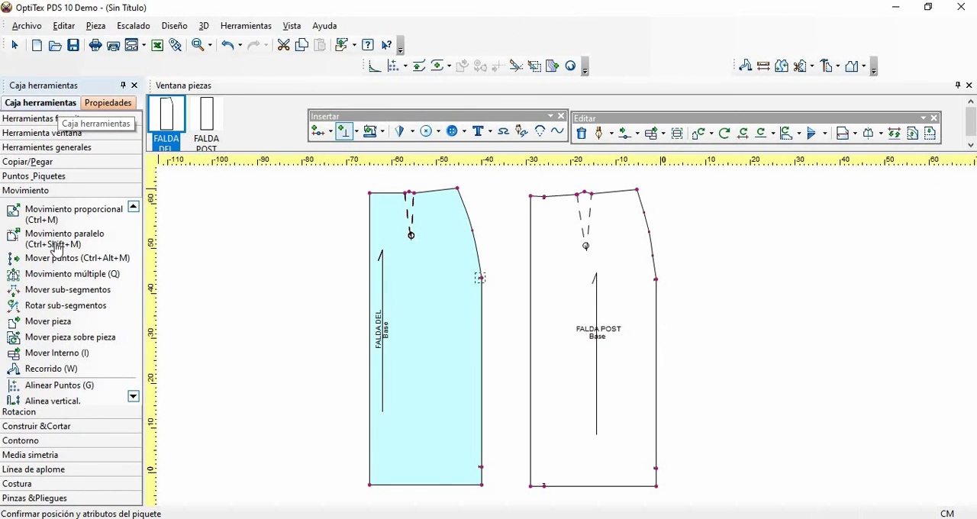
left_click(46, 458)
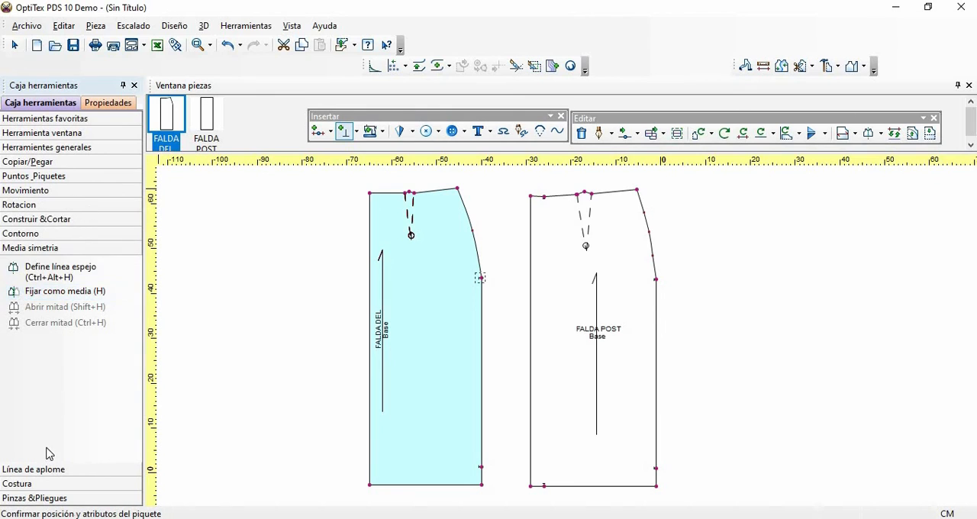
left_click(49, 273)
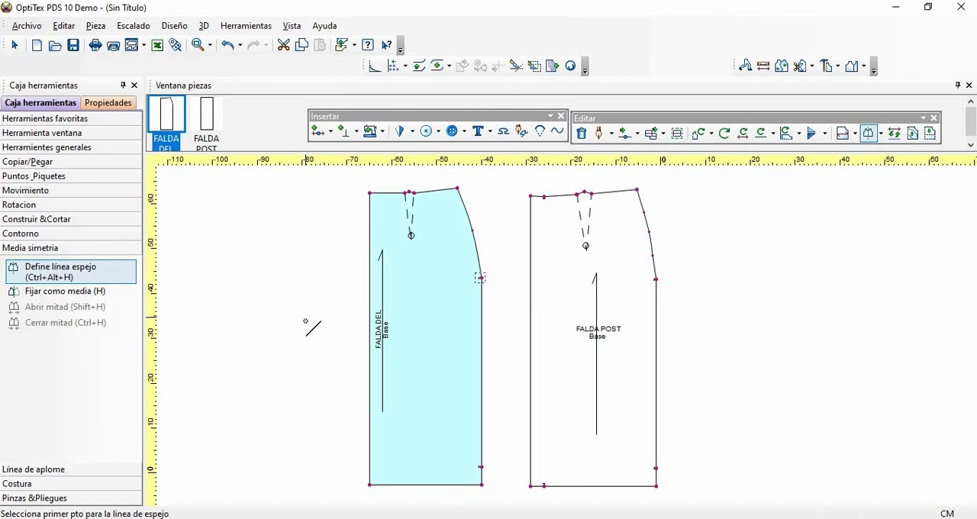
left_click(369, 484)
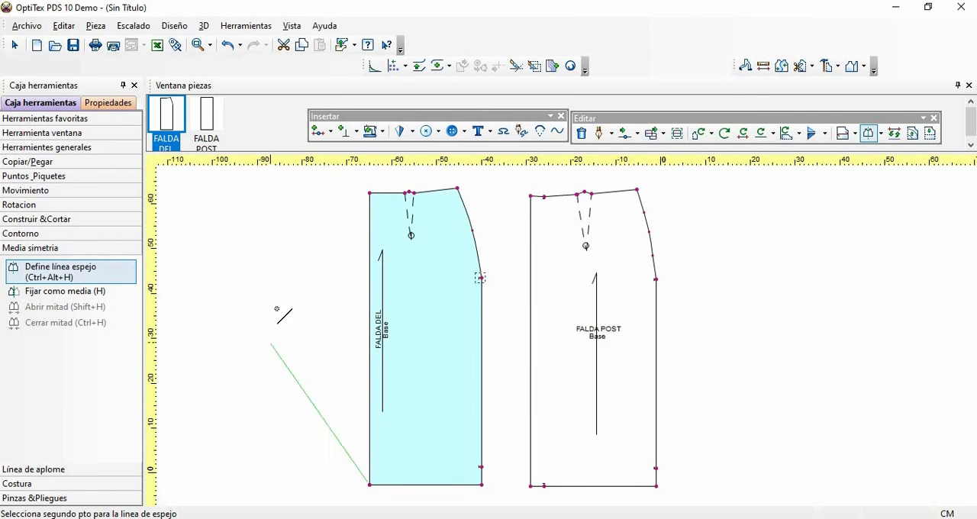
left_click(370, 193)
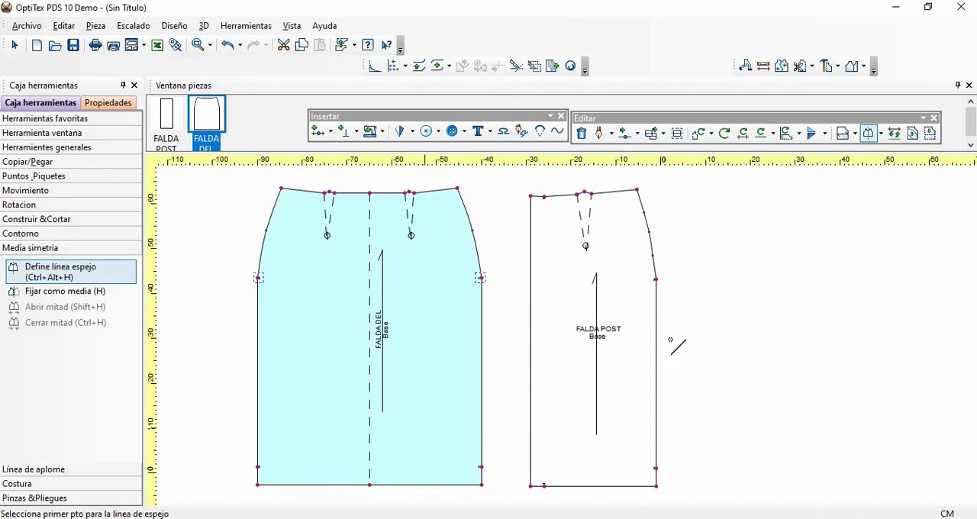
right_click(695, 217)
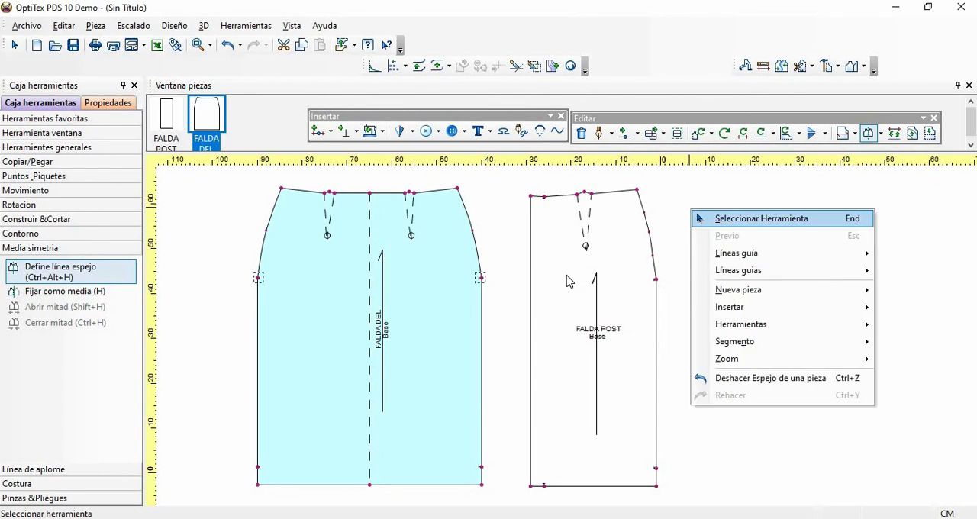
key("Escape")
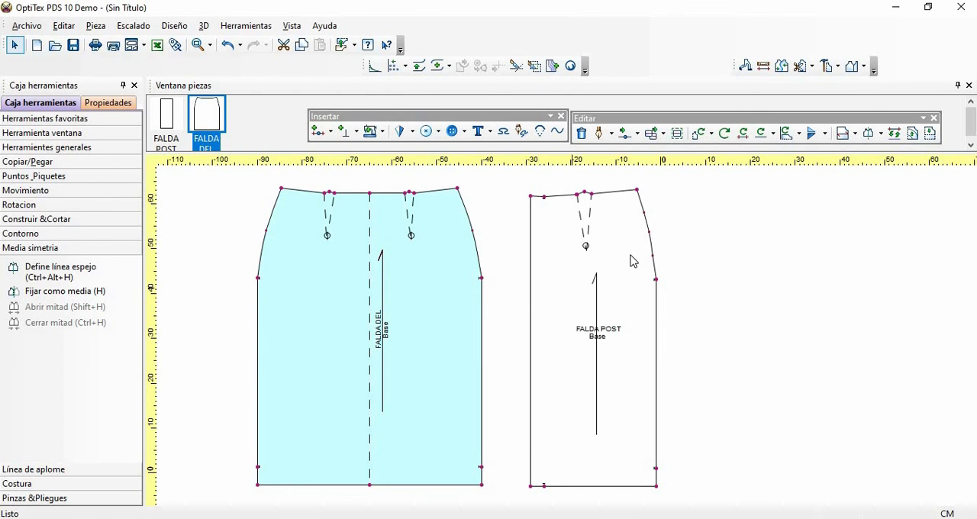
- Move FALDA POST closer to FALDA DEL and create a rectangular piece named PRETINA beside it, 8 cm wide and 71 cm long
left_click_drag(630, 254, 610, 253)
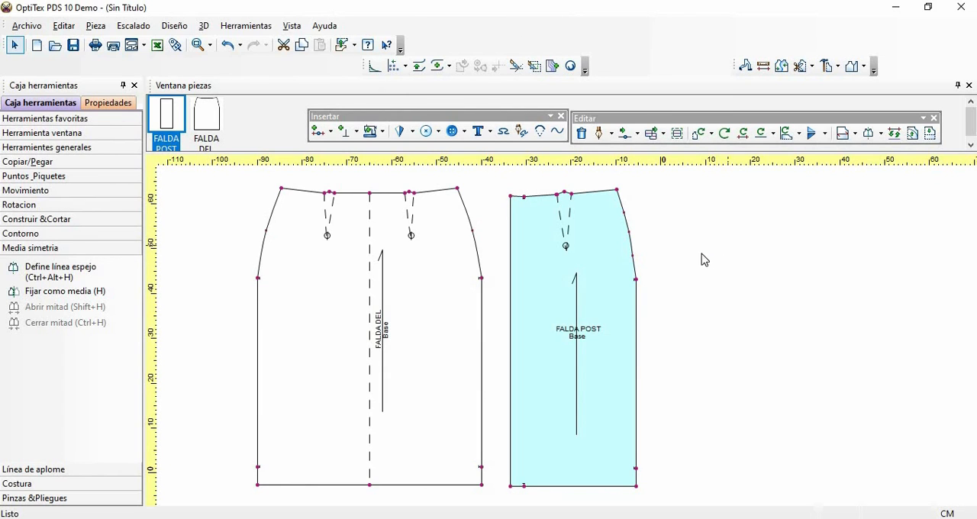
right_click(690, 234)
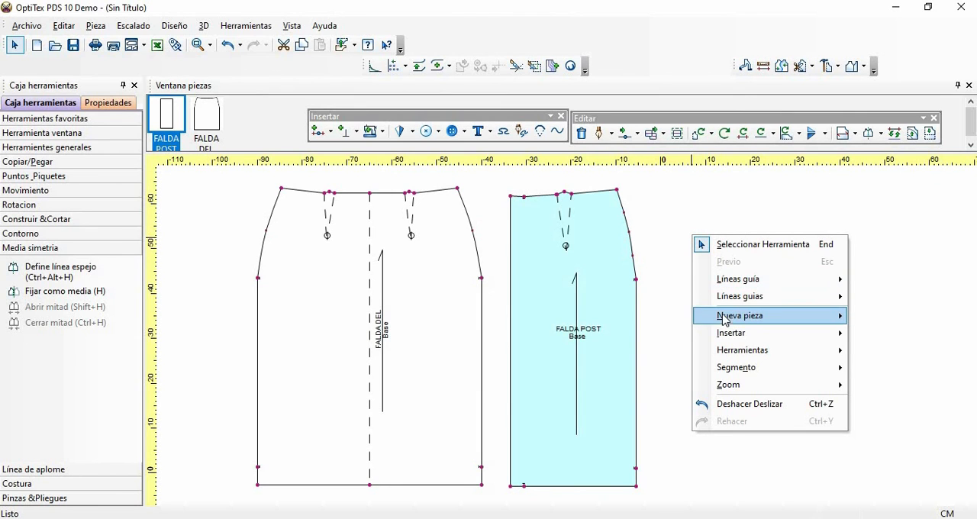
mouse_move(728, 319)
left_click(875, 321)
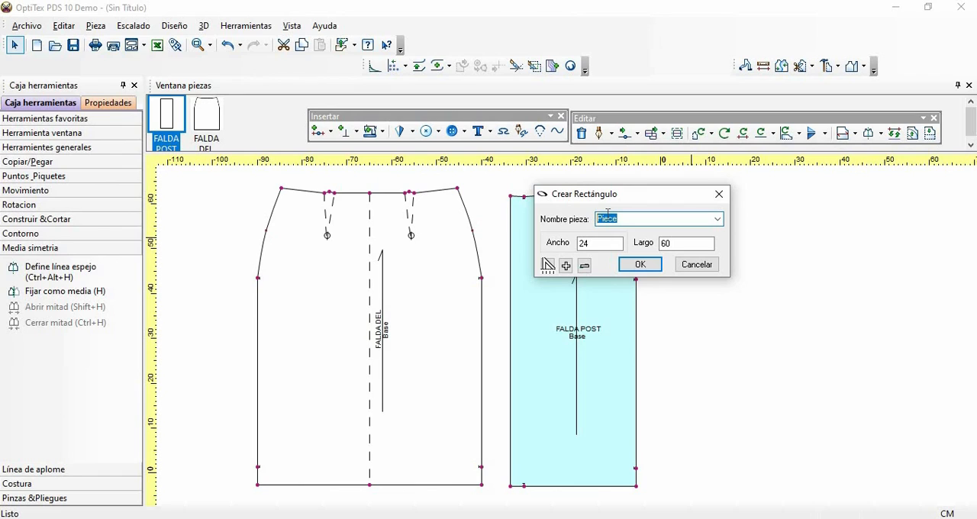
type("PRETINA")
left_click_drag(616, 245, 556, 246)
type("8")
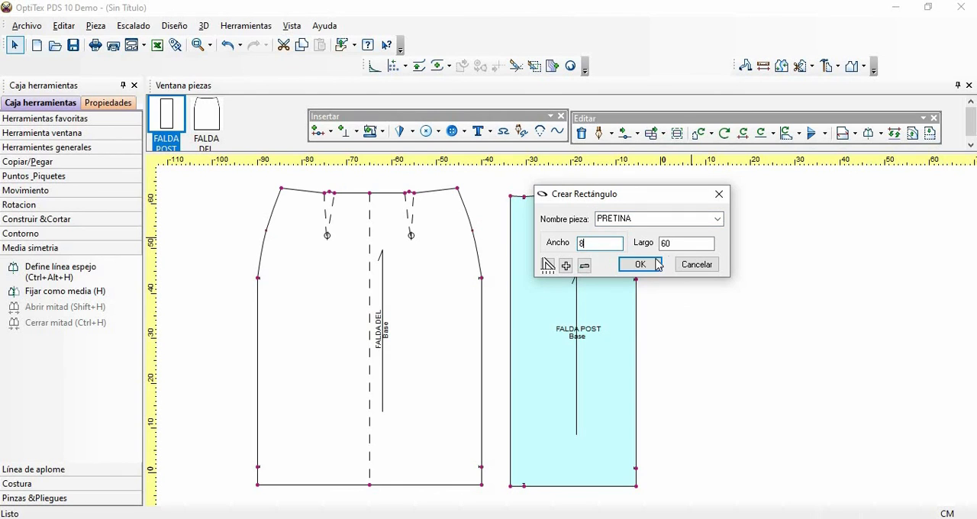
left_click(675, 244)
key("Tab")
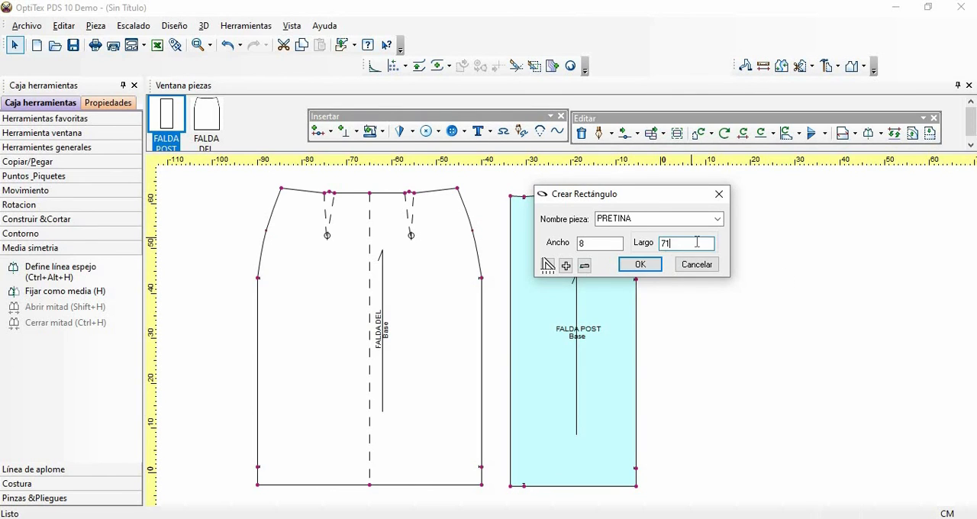
left_click(641, 265)
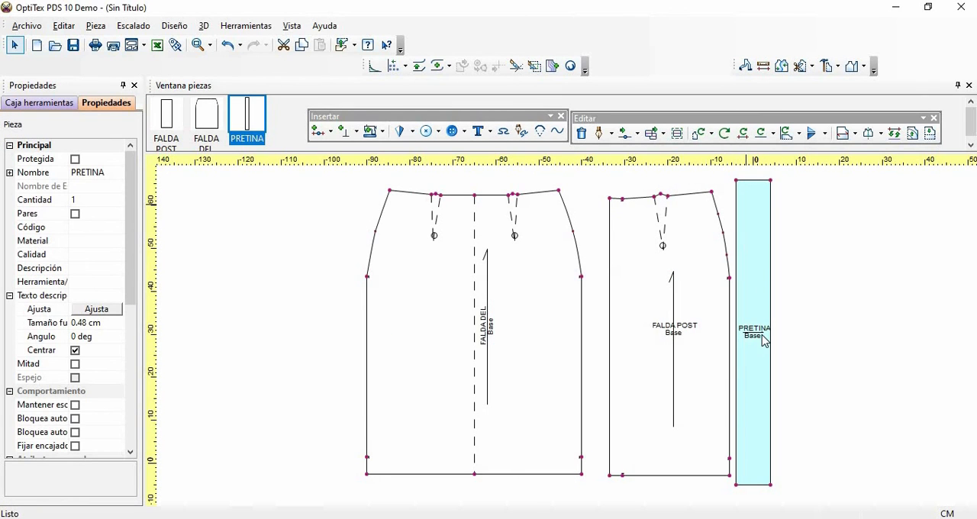
left_click(789, 265)
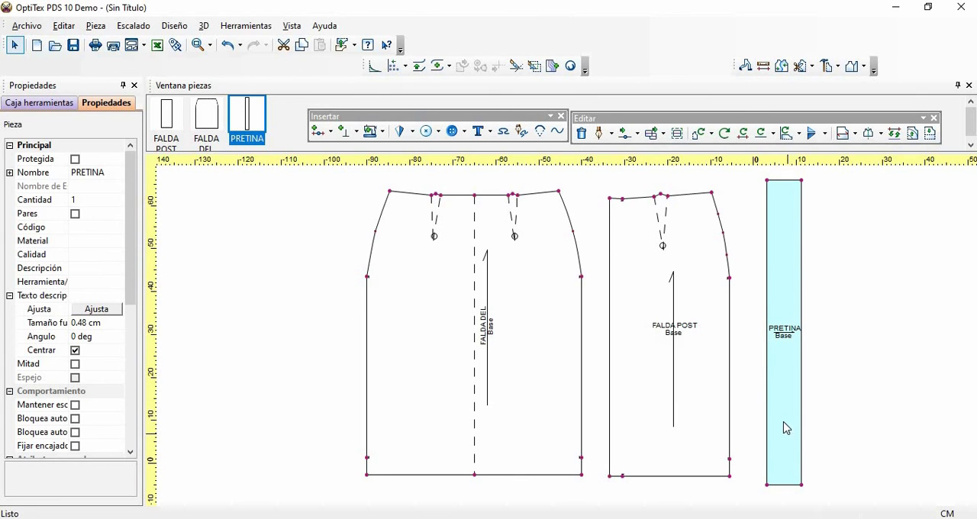
- Add a 1 cm seam allowance to PRETINA's upper, right and lower edges, going clockwise from its upper-left corner
left_click(382, 132)
left_click(414, 156)
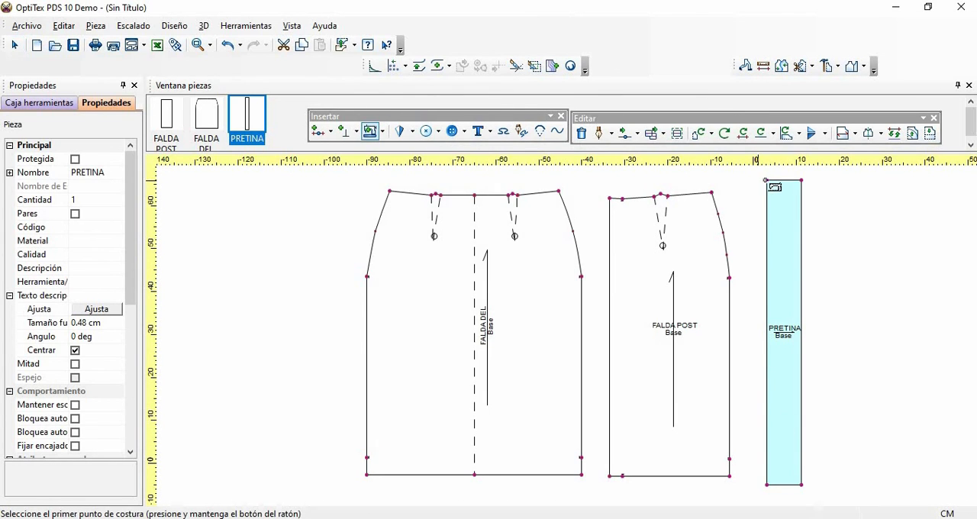
left_click_drag(767, 180, 826, 321)
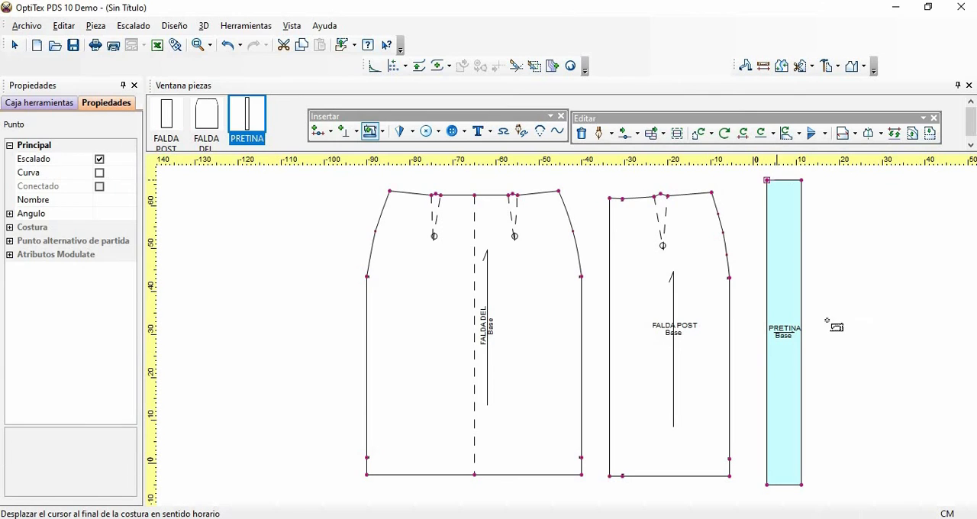
left_click(767, 484)
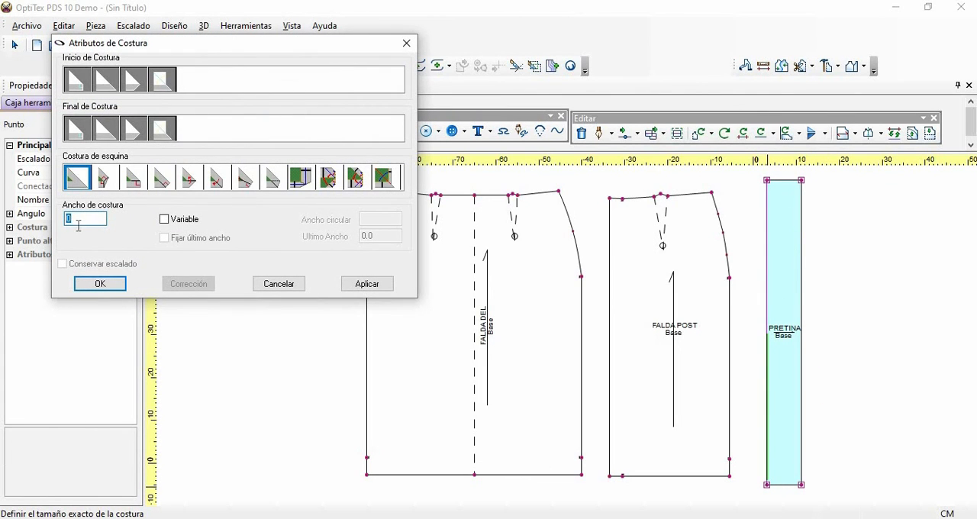
type("1")
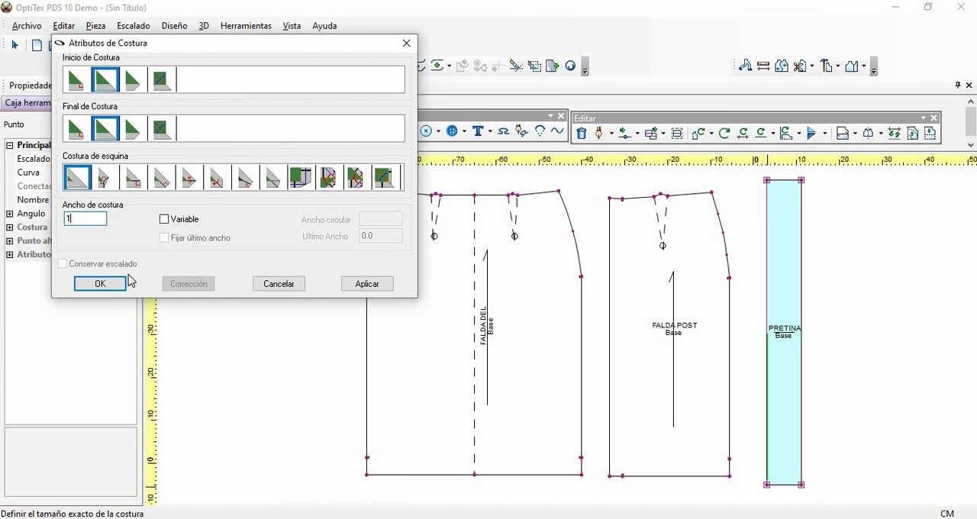
left_click(100, 283)
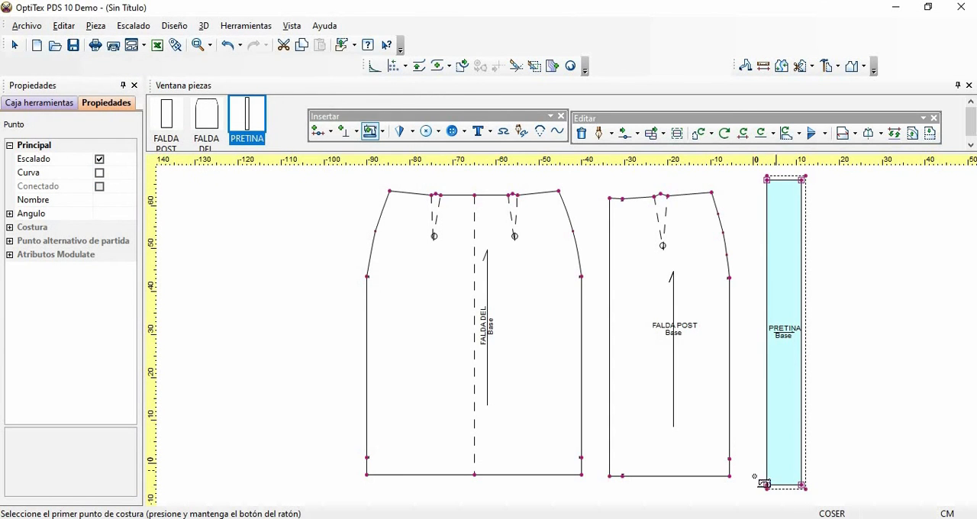
- Add a 1 cm seam allowance to PRETINA's left long edge and switch the piece to its cutting line
left_click_drag(766, 485, 754, 211)
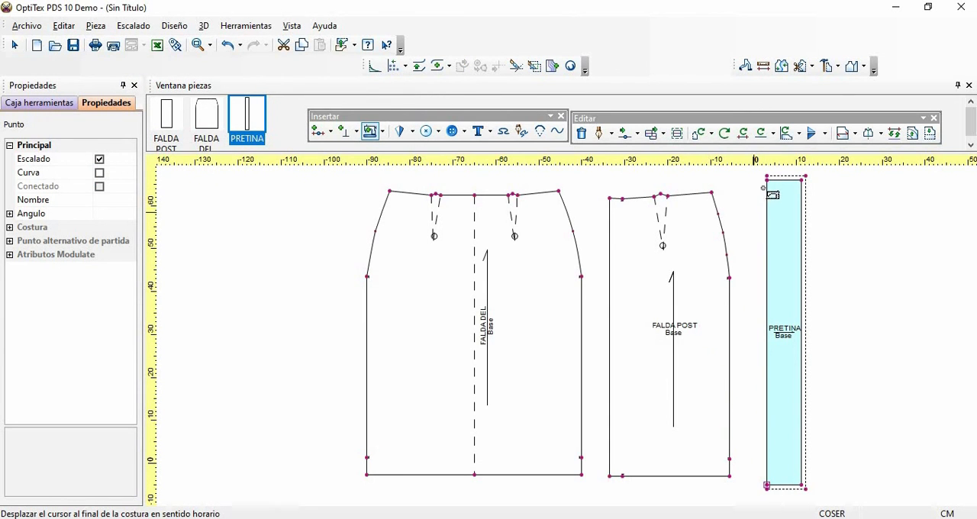
left_click(765, 181)
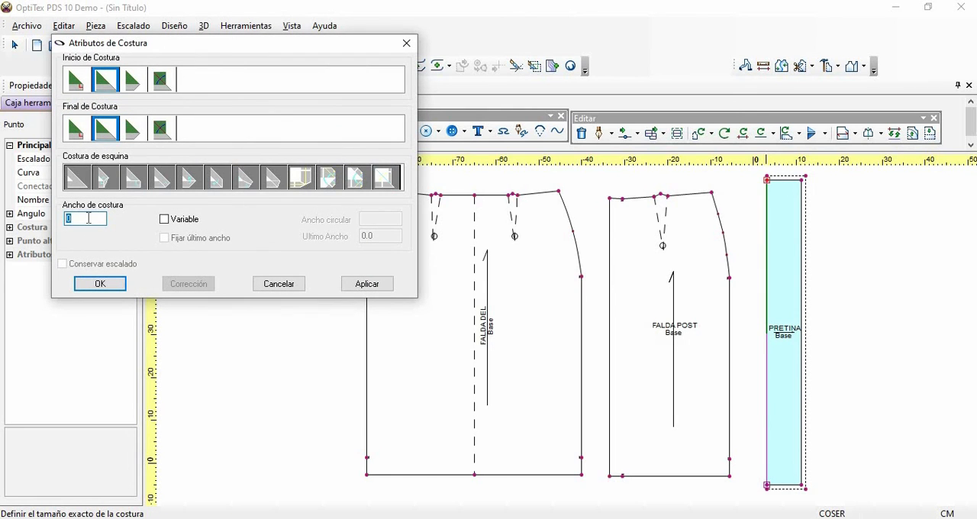
type("1")
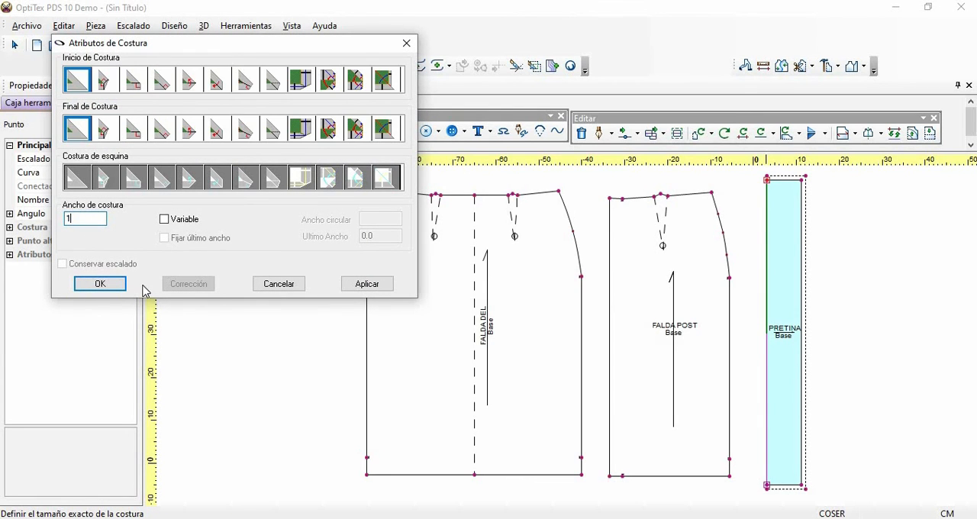
left_click(122, 283)
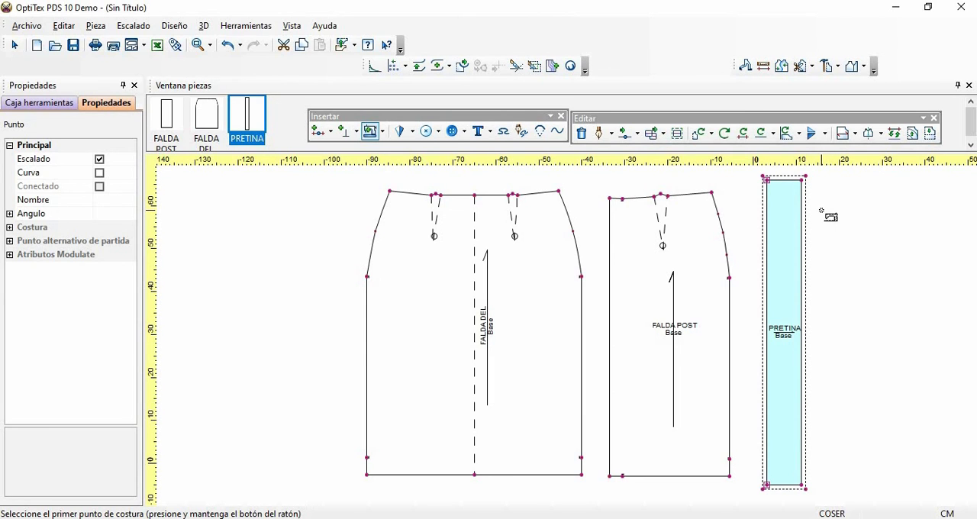
key("b")
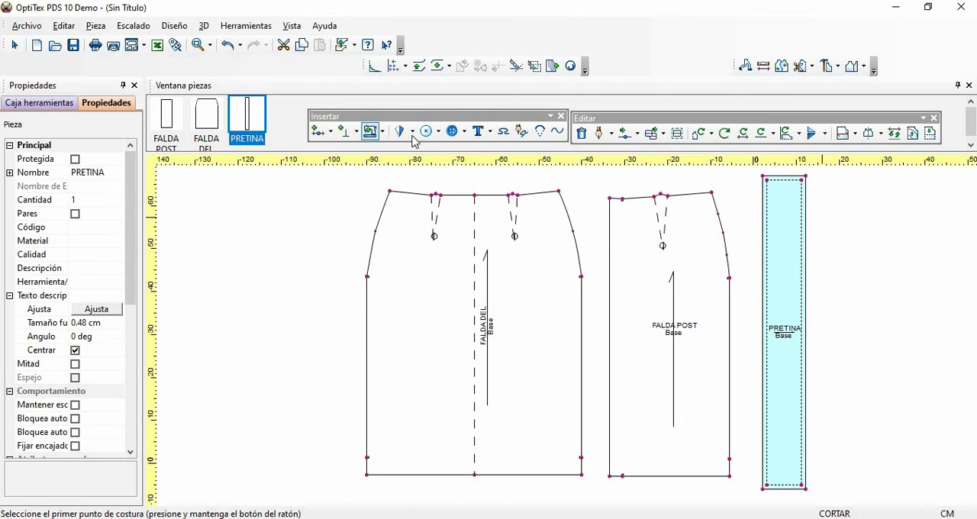
- Remove the inner seam line from PRETINA, keeping the outer cutting contour, and return to the selection tool
left_click(384, 134)
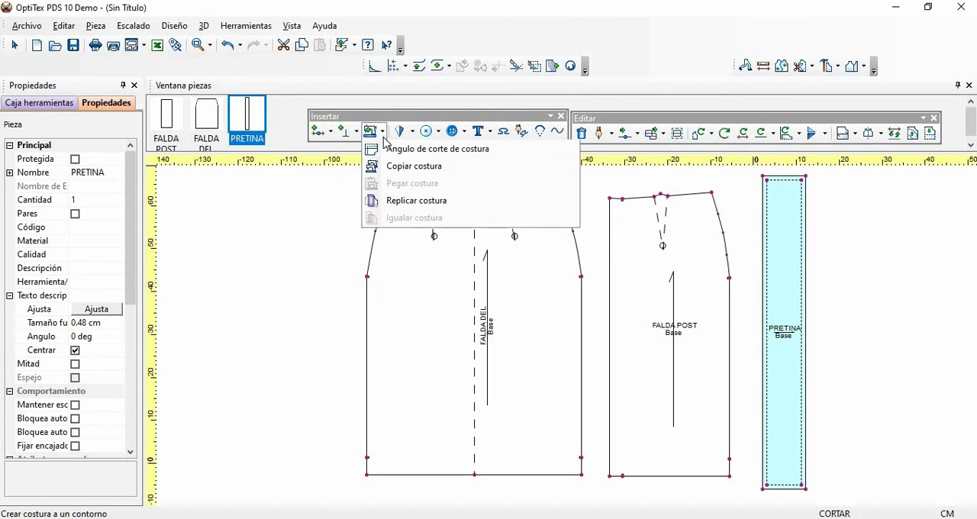
left_click(393, 173)
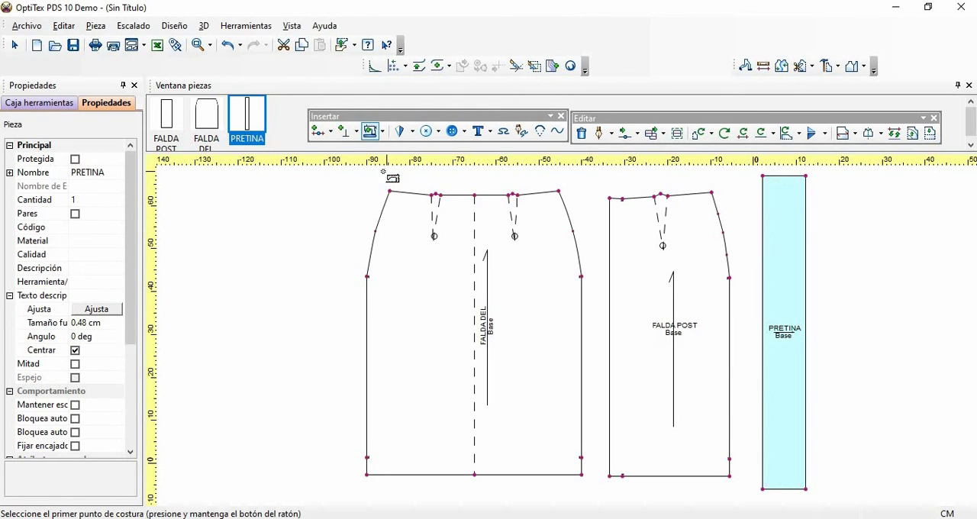
right_click(850, 237)
left_click(850, 237)
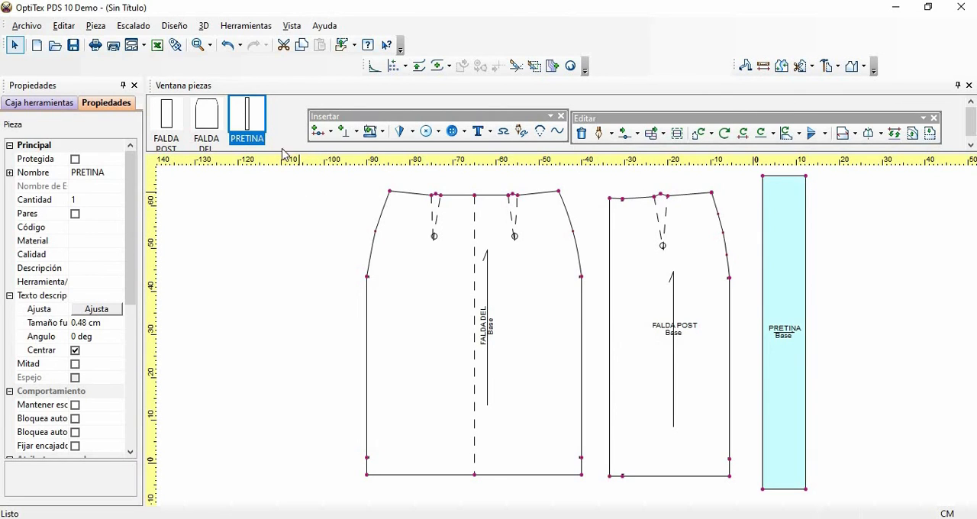
- Insert a grading point on PRETINA's right long edge, 1 cm below its upper-right corner
left_click(211, 47)
left_click(211, 70)
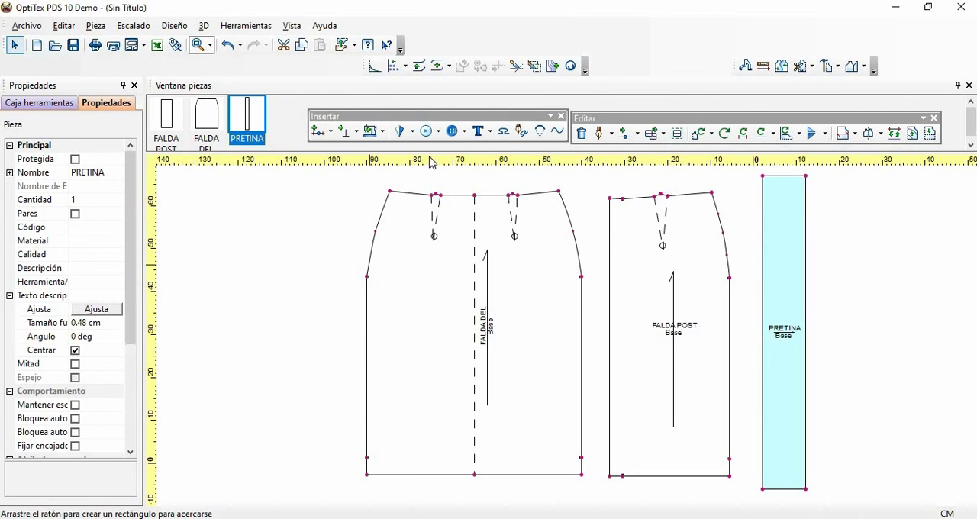
left_click_drag(738, 172, 849, 272)
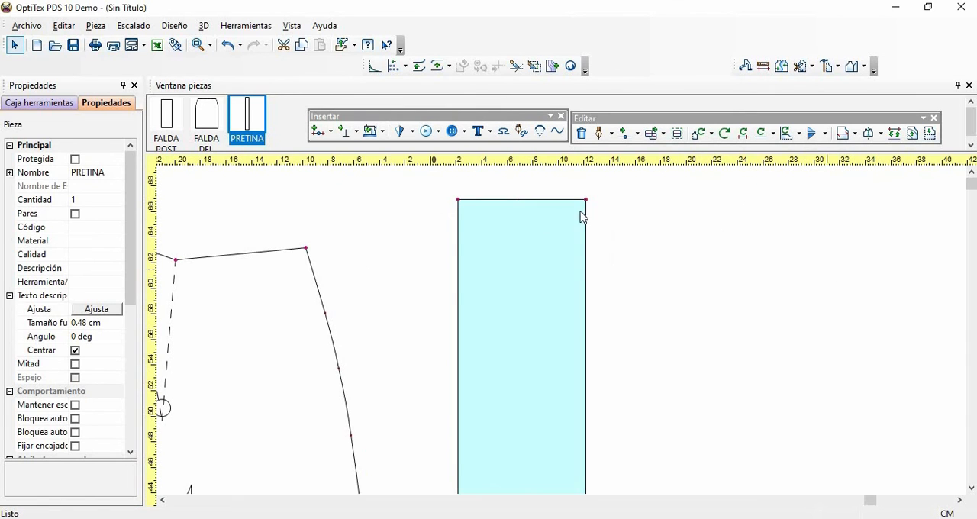
key("p")
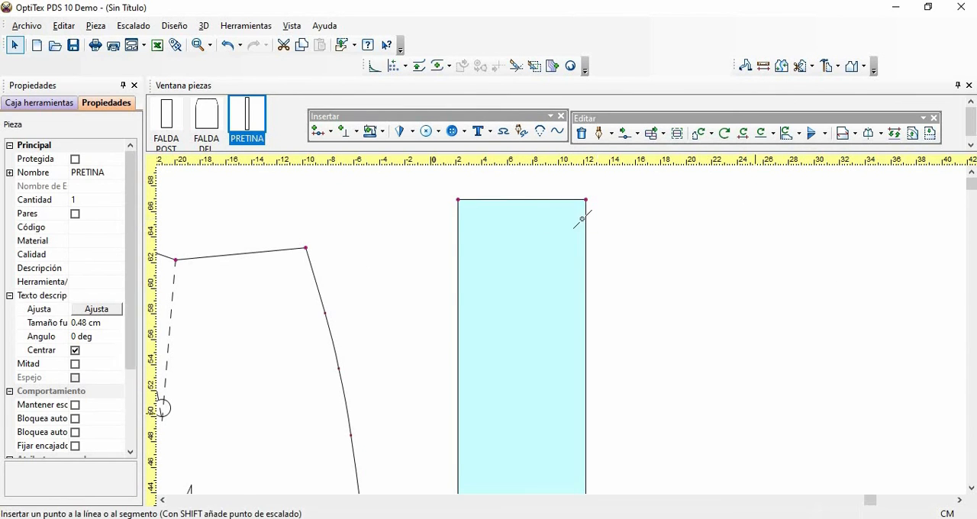
left_click(584, 266)
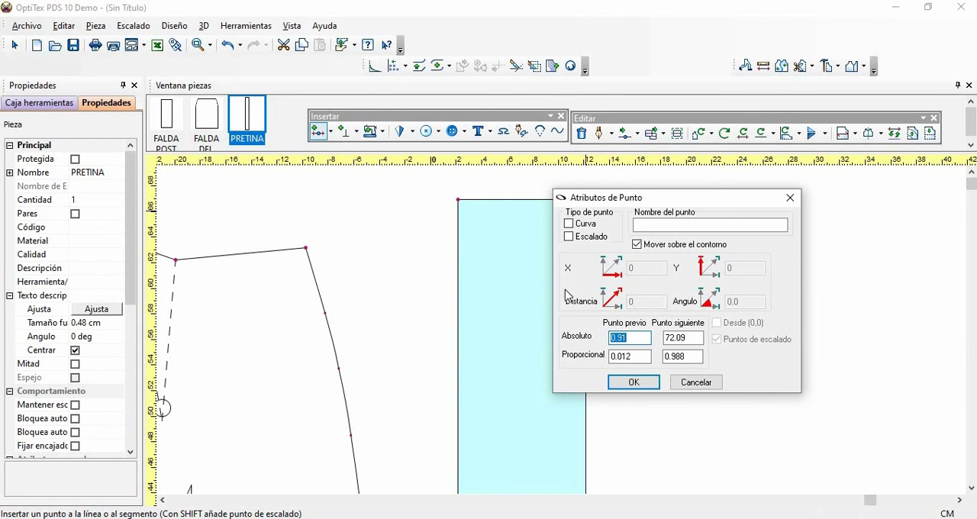
type("1")
left_click(569, 237)
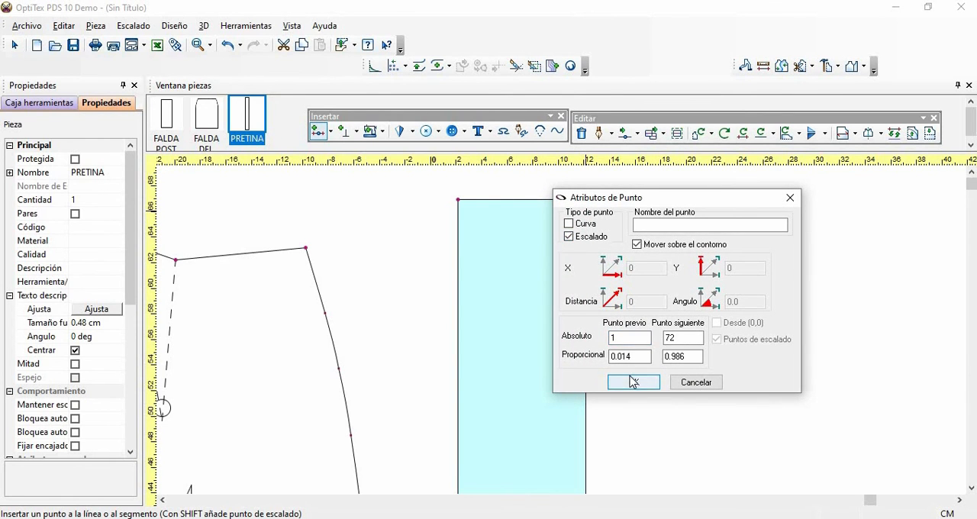
left_click(633, 381)
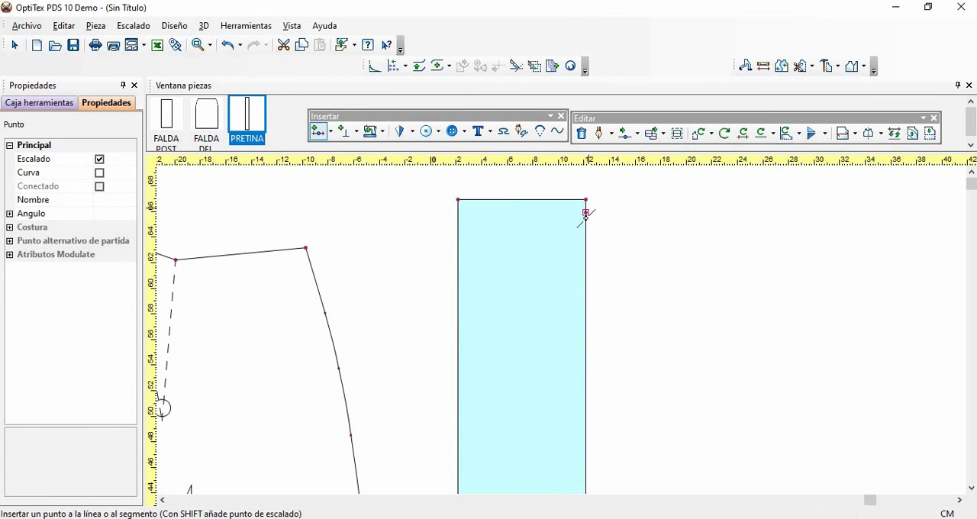
- Insert a grading point on PRETINA's right long edge, 3 cm below the existing point near its upper-right corner
left_click(587, 253)
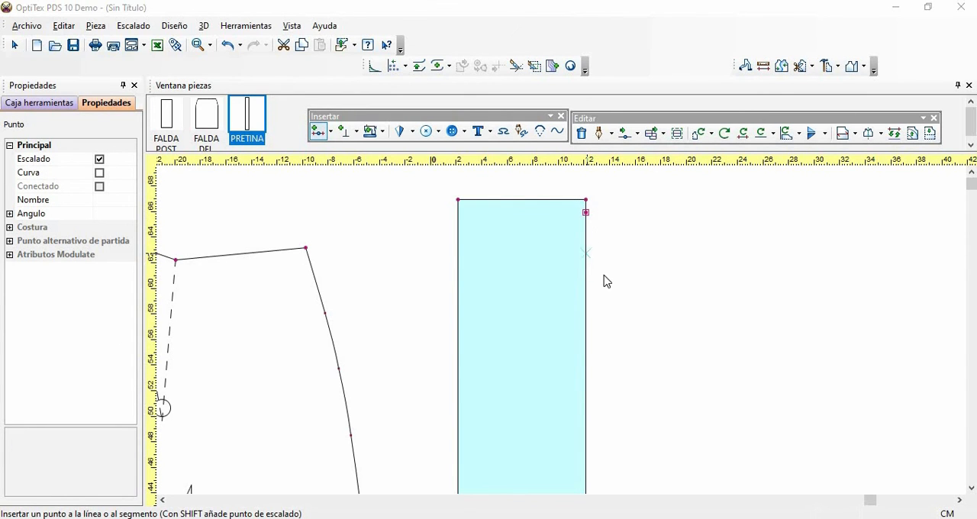
left_click(642, 338)
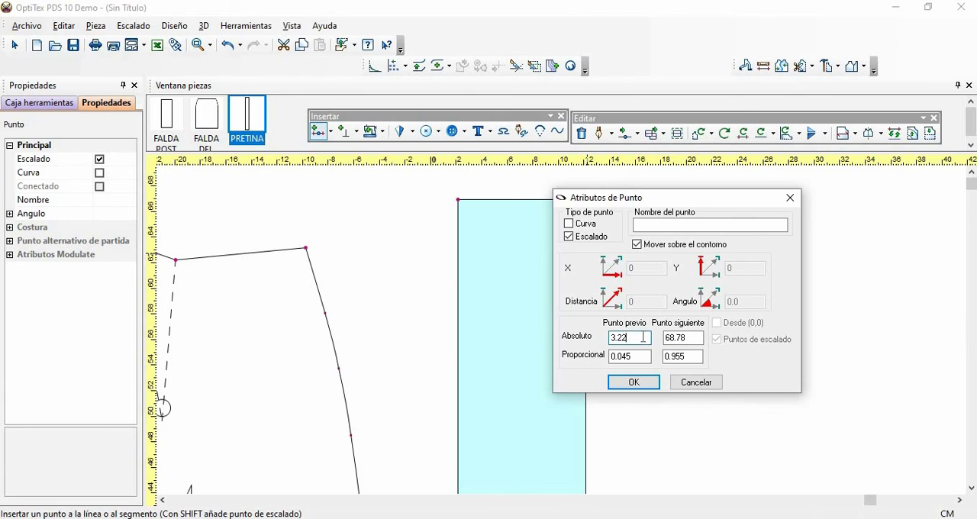
key("BackSpace")
key("BackSpace")
type(".")
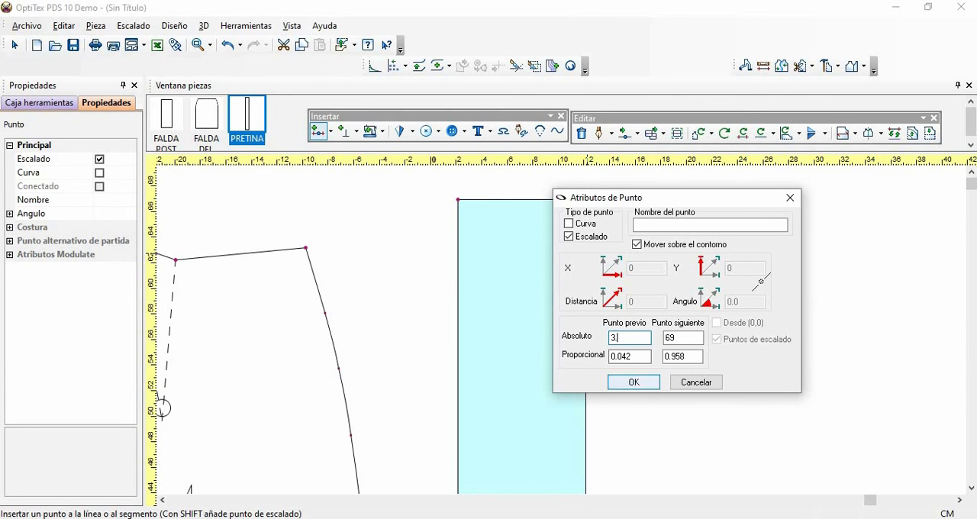
left_click(633, 382)
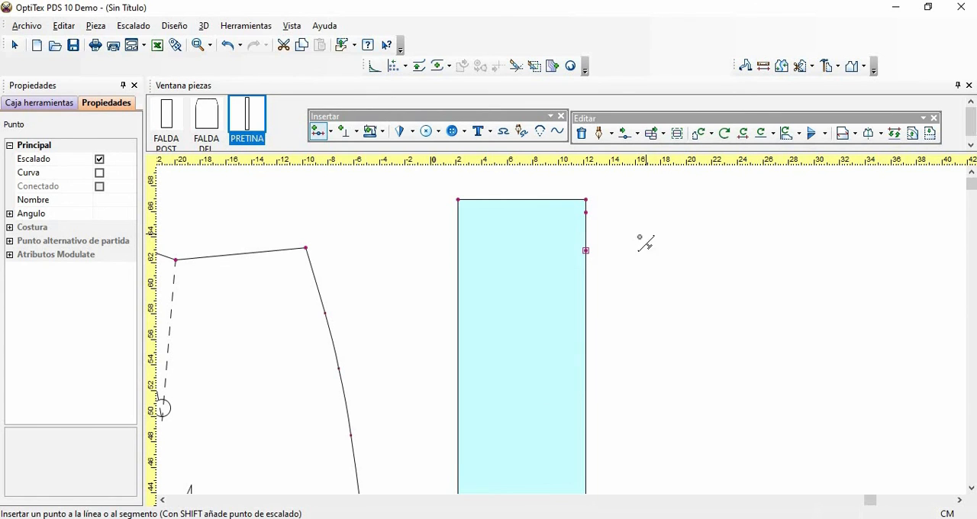
- Add a T notch at the uppermost grading point on PRETINA's right long edge and set its depth to 0.5 cm
key("n")
left_click(585, 213)
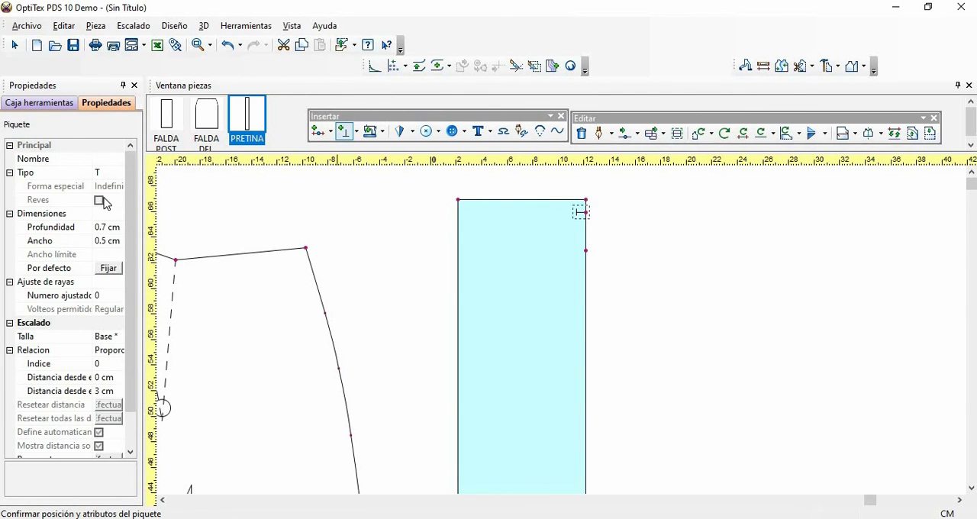
left_click(104, 228)
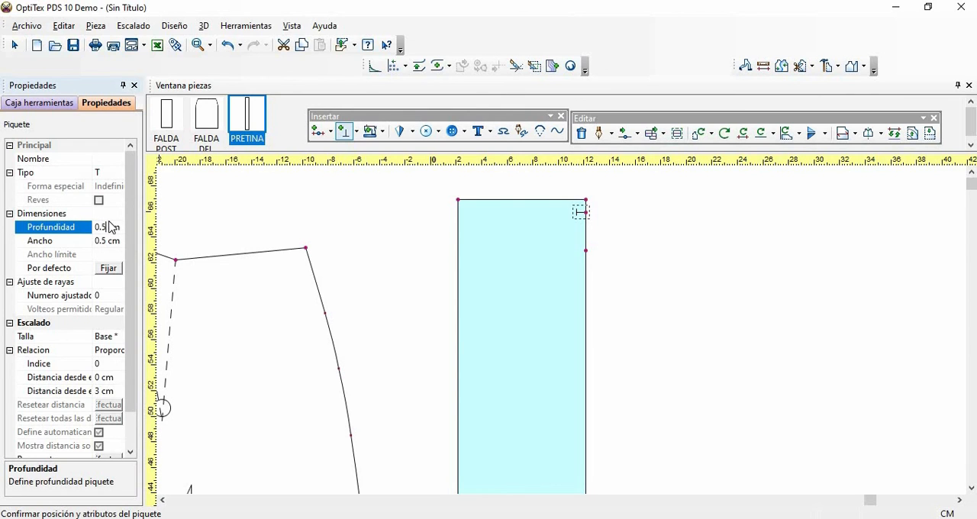
key("Return")
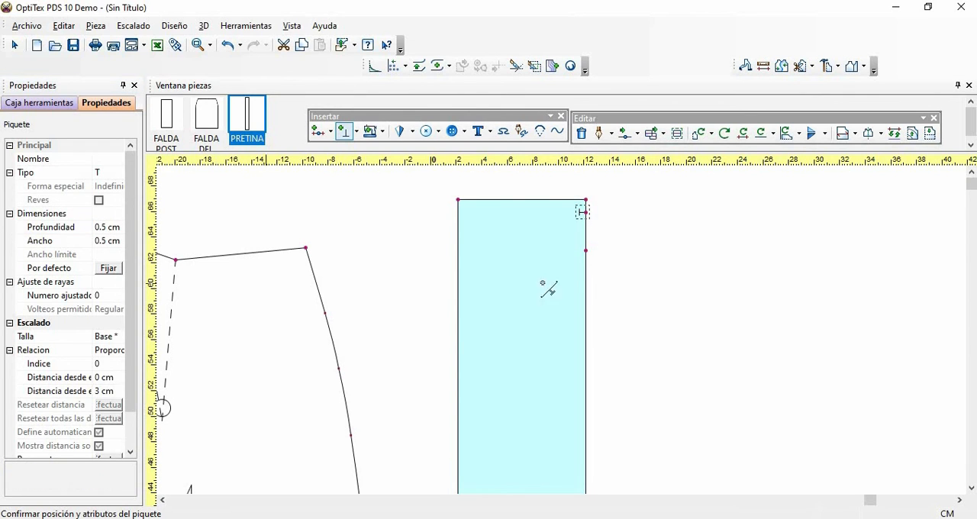
- Add a T notch 0.5 cm deep at the second grading point on PRETINA's right long edge and return to the selection tool
left_click(585, 251)
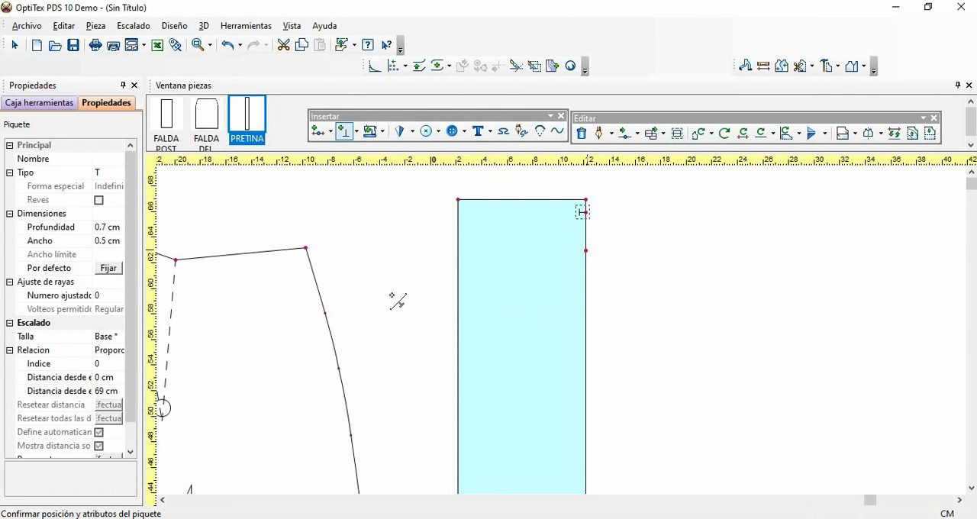
left_click(120, 241)
key("BackSpace")
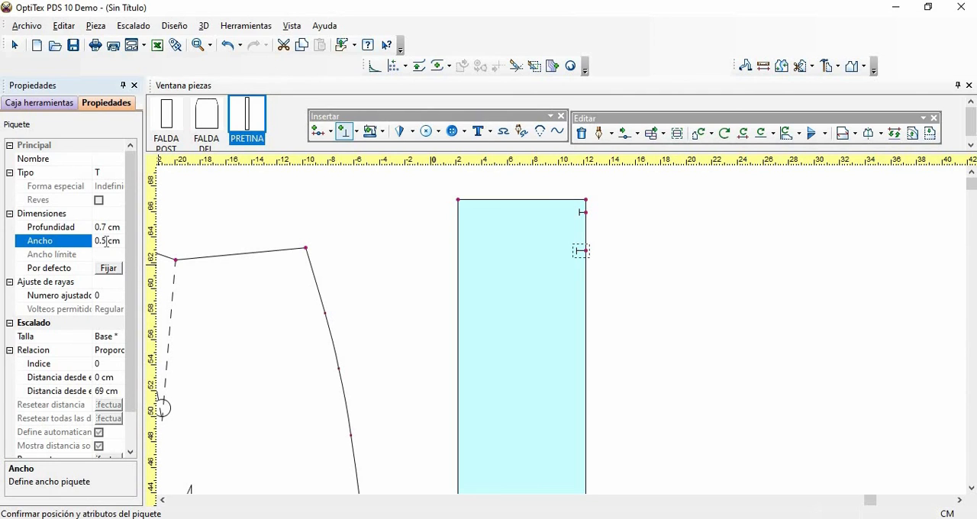
left_click(107, 227)
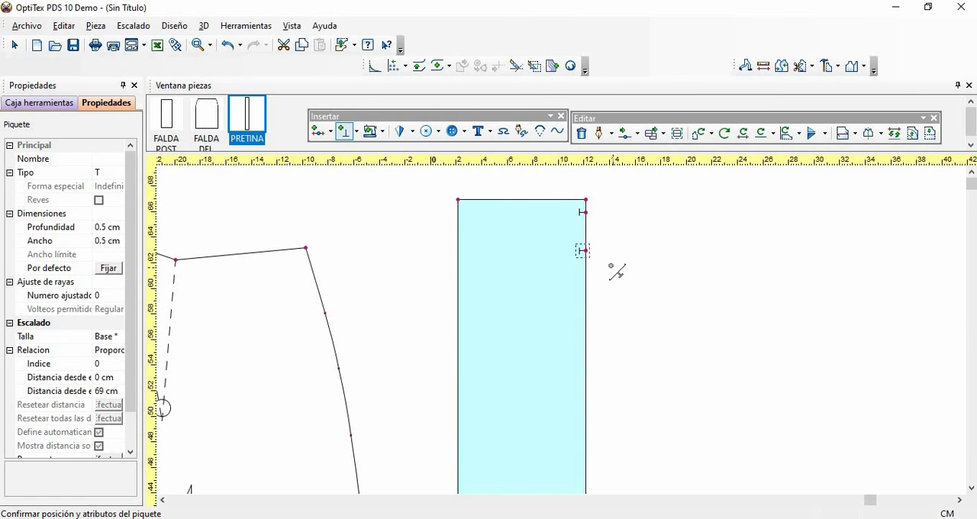
key("Home")
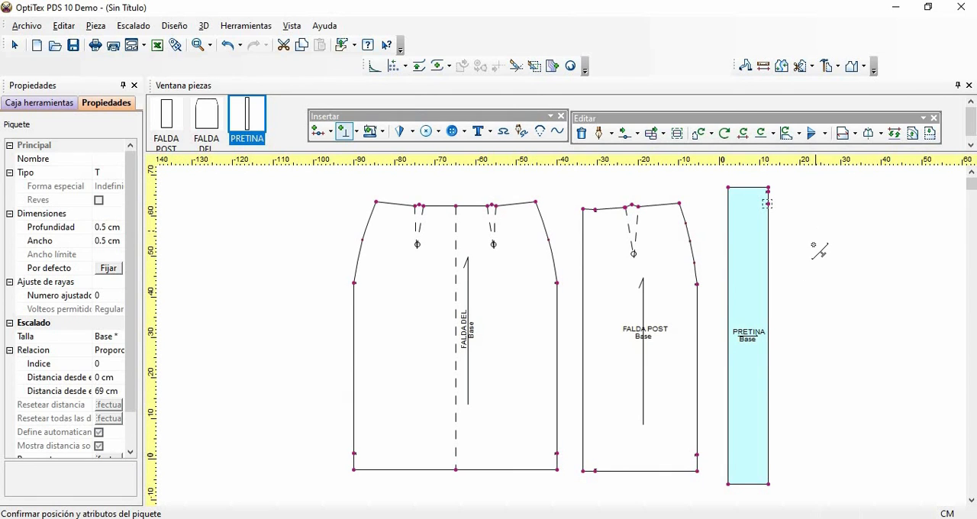
right_click(829, 263)
left_click(836, 260)
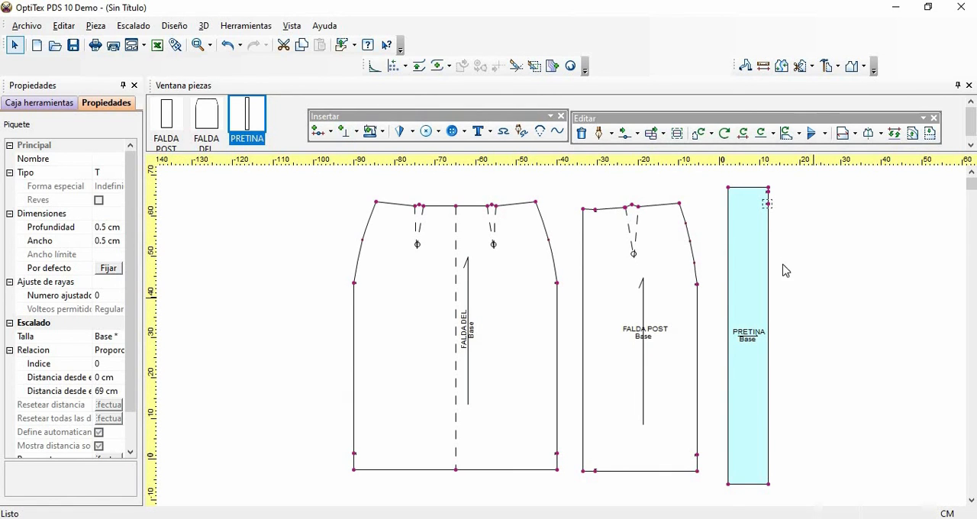
left_click(784, 268)
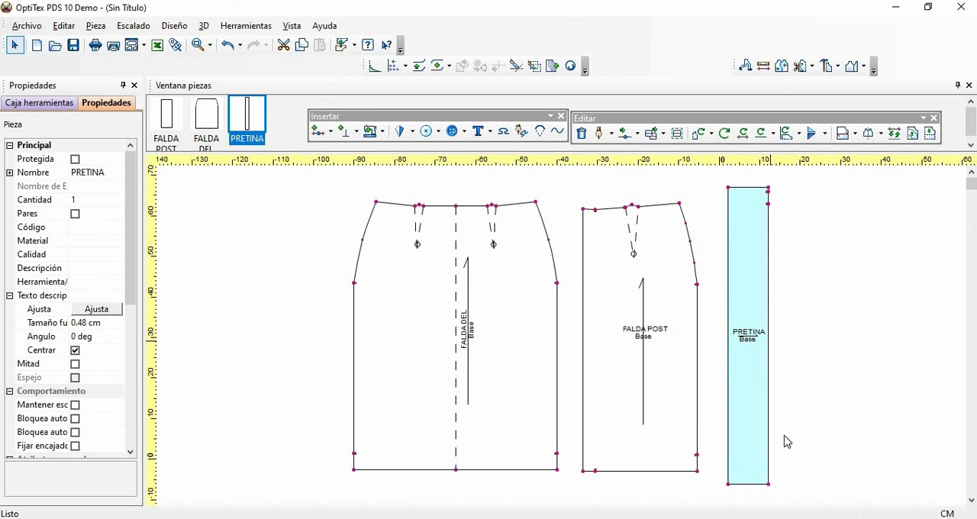
- Insert a grading point on PRETINA's right long edge, 1 cm above its lower-right corner
left_click(212, 46)
left_click(242, 70)
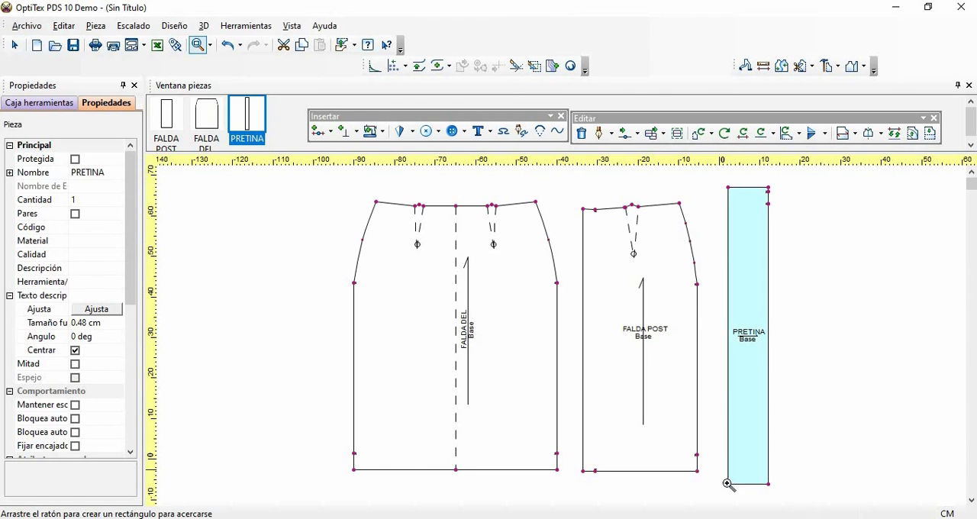
left_click_drag(721, 474, 781, 492)
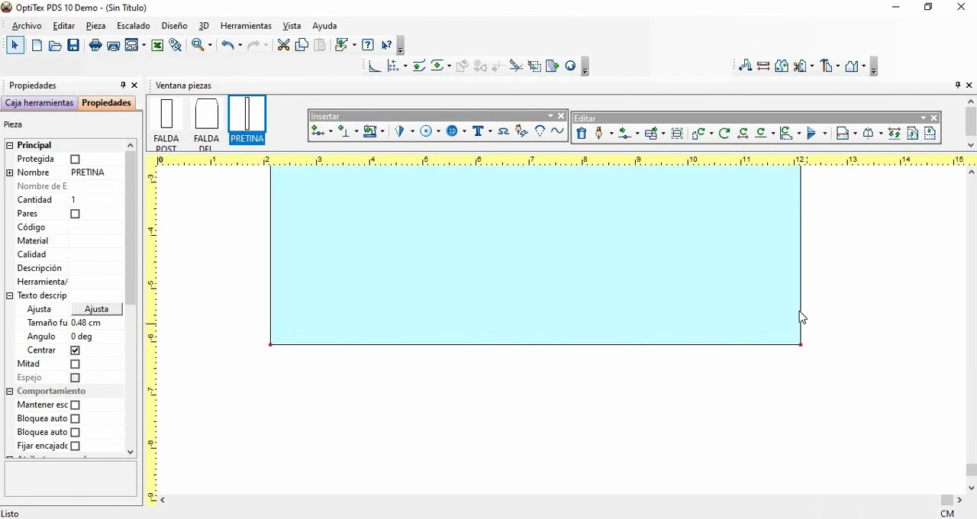
key("Insert")
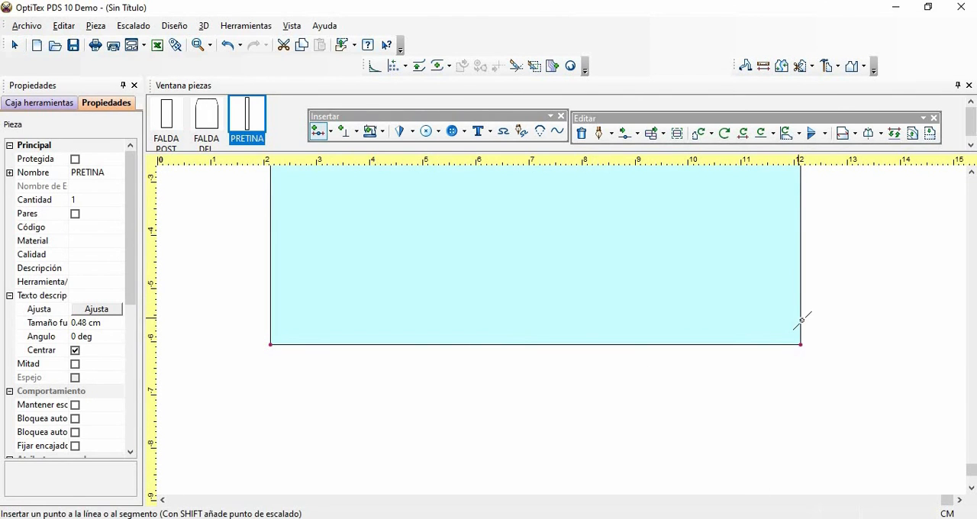
left_click(689, 354)
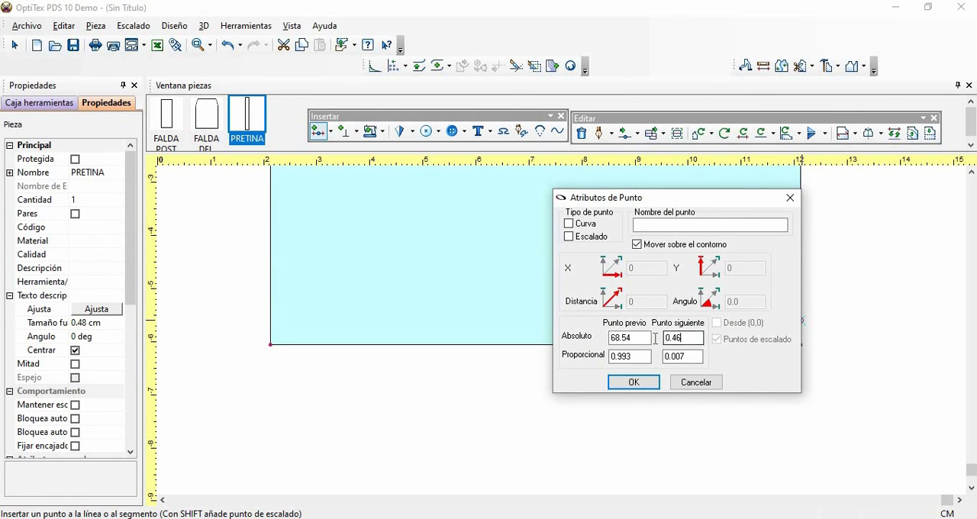
type("1")
left_click_drag(727, 203, 618, 220)
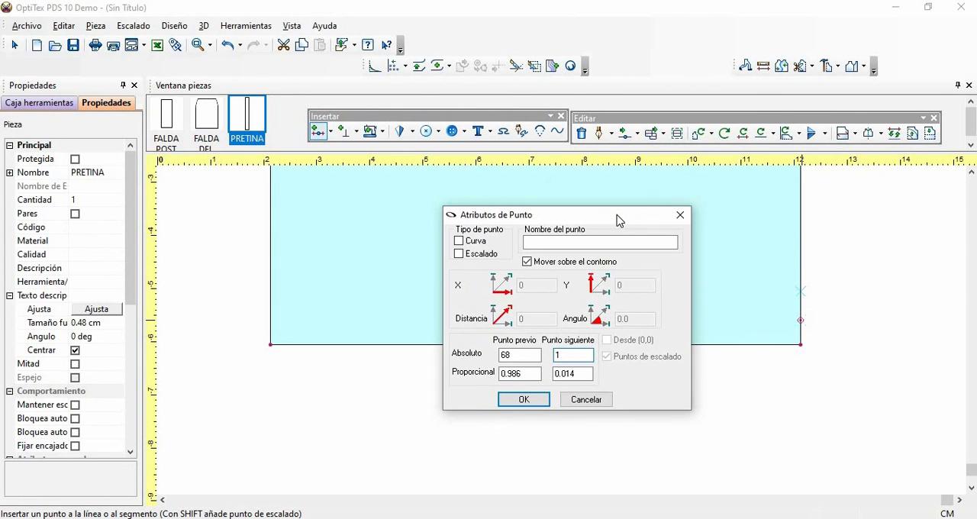
left_click(458, 253)
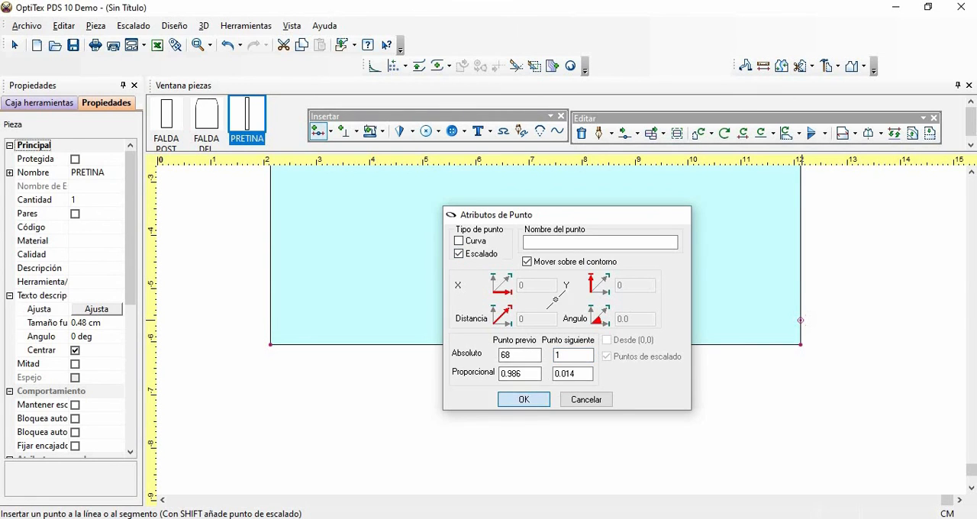
left_click(523, 399)
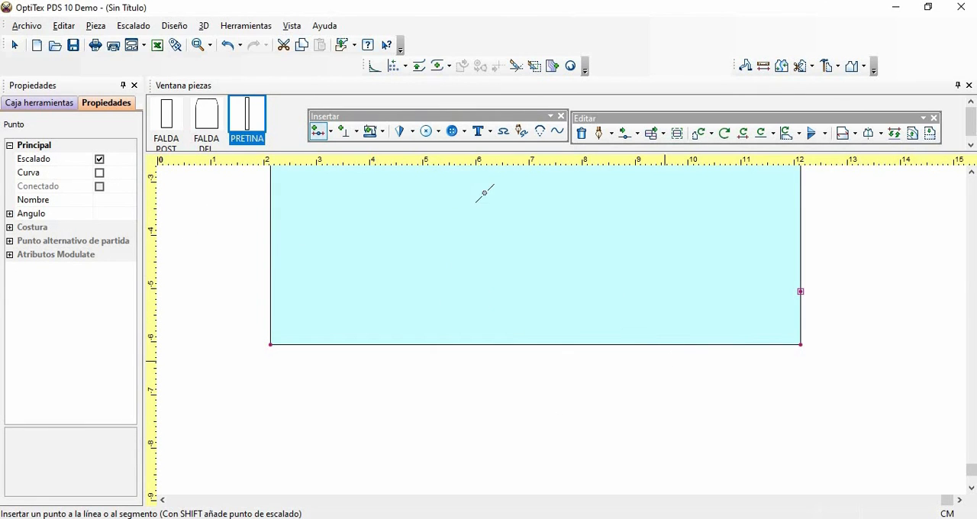
- Add a T notch 0.5 cm deep at the grading point above PRETINA's lower-right corner and return to the selection tool
left_click(356, 132)
left_click(360, 159)
left_click(796, 290)
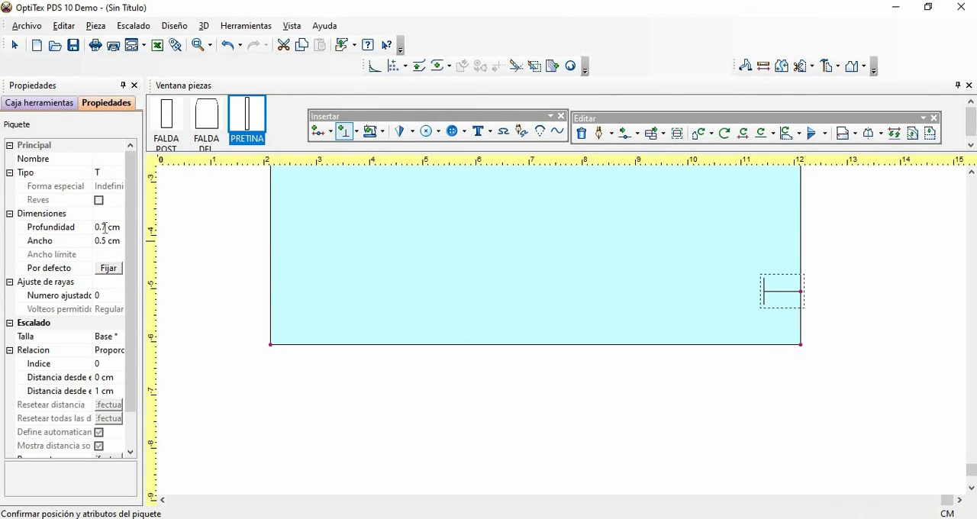
left_click(106, 227)
key("BackSpace")
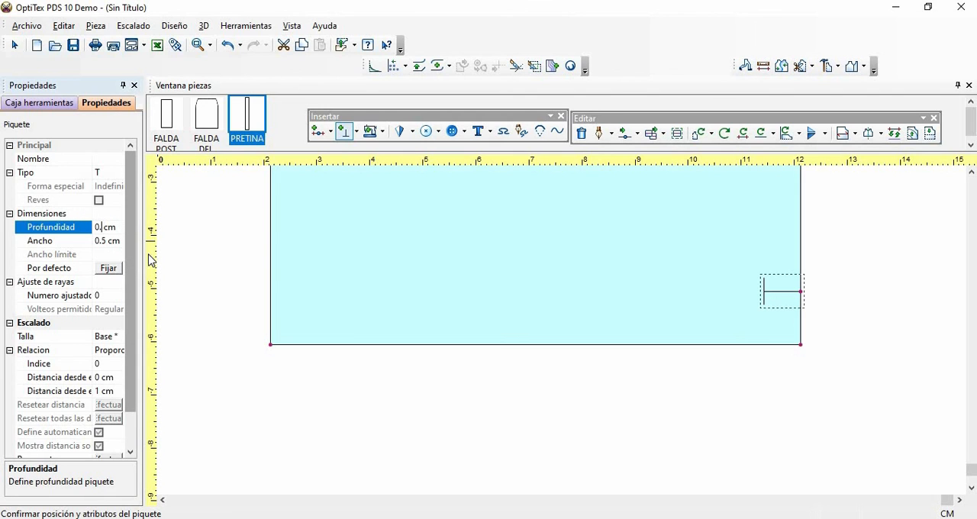
type("5")
left_click(495, 416)
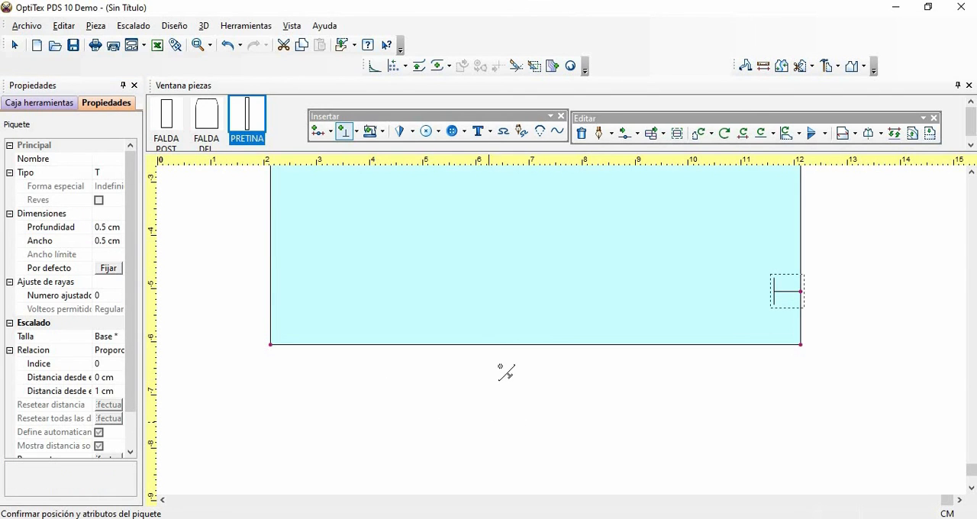
key("Home")
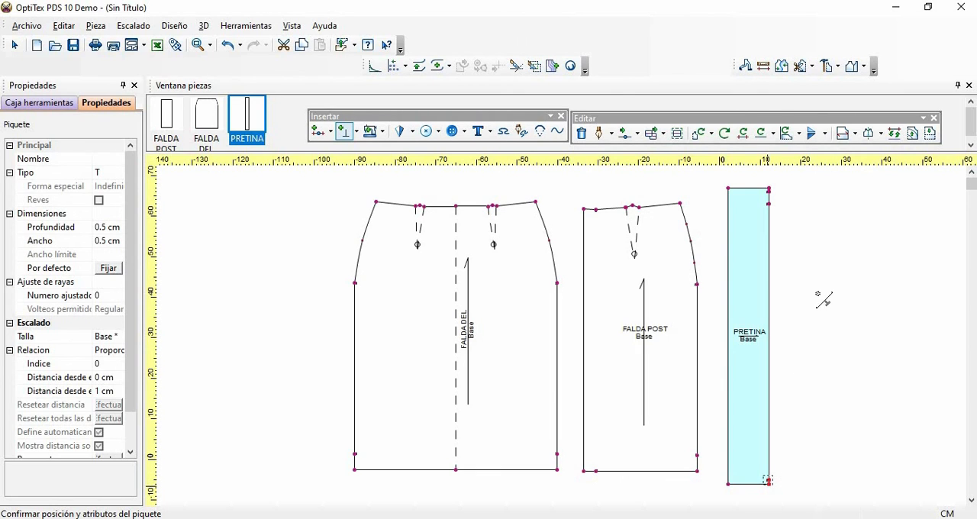
right_click(834, 258)
left_click(851, 265)
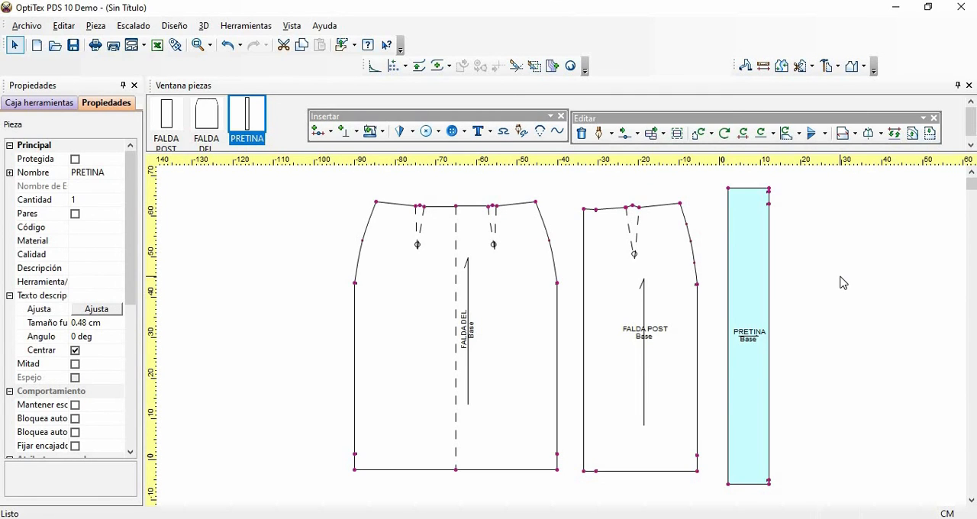
- Show the segment lengths on the pieces, examine PRETINA's right long edge, and hide the lengths again
key("F3")
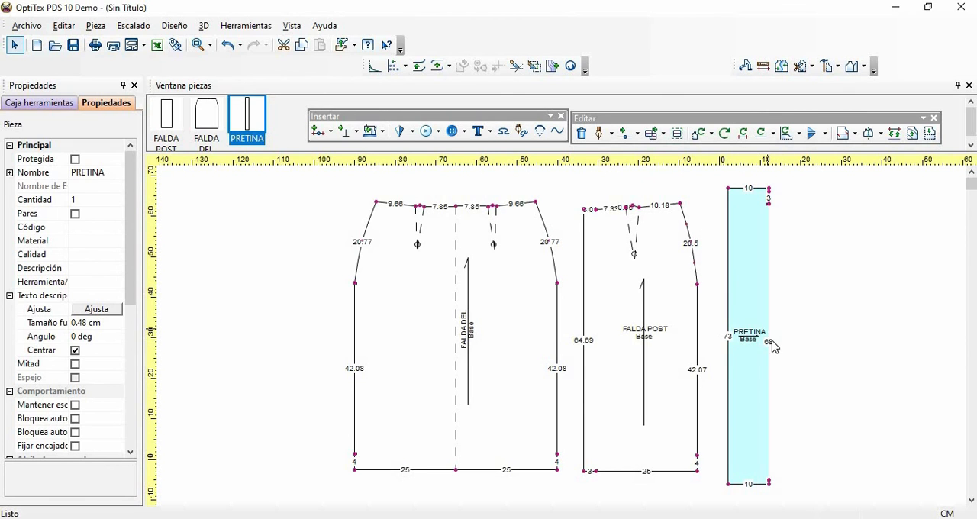
scroll(770, 346, "up", 3)
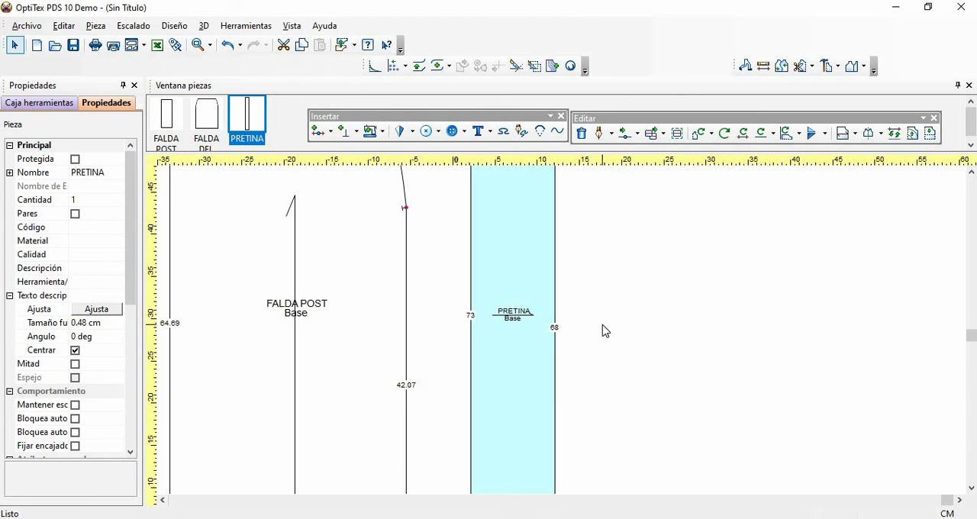
key("Home")
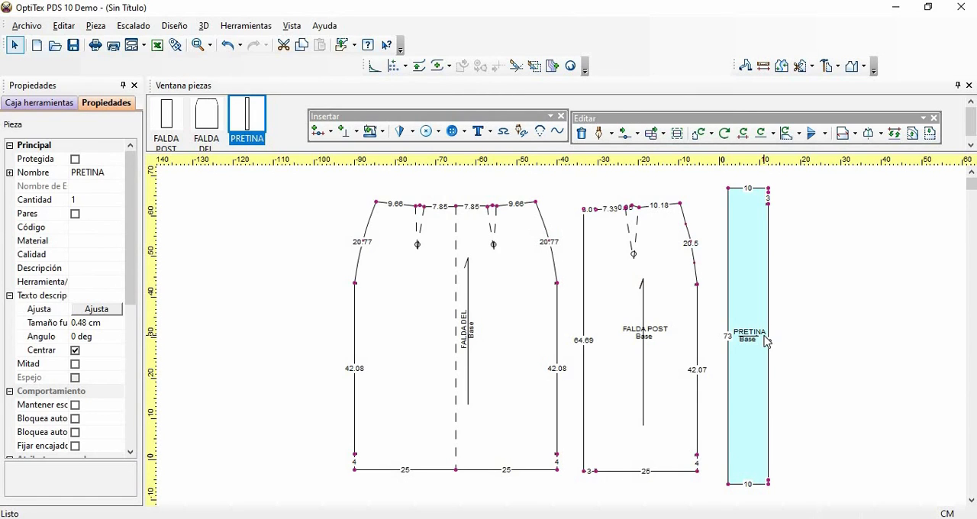
key("F3")
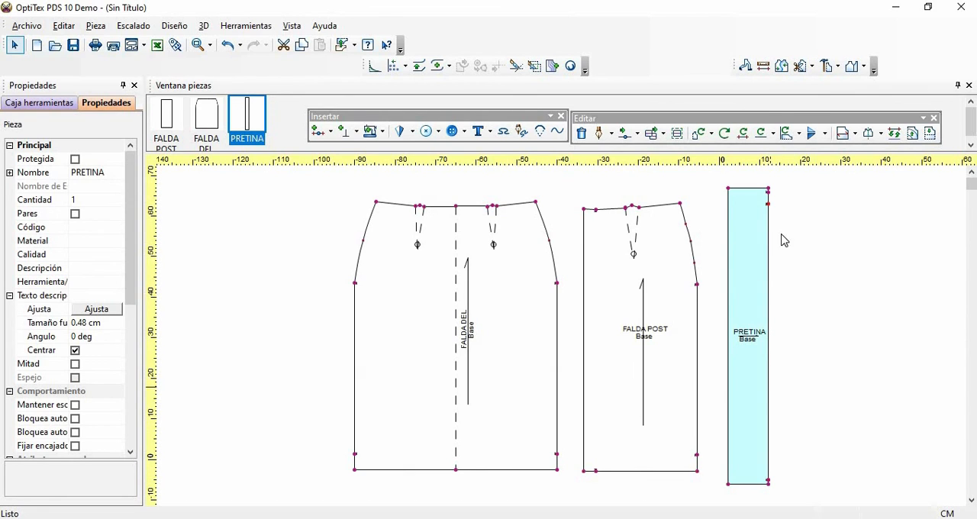
- Insert a grading point on PRETINA's right long edge at proportion 0.5 of the long segment between the notches
key("p")
left_click(768, 343)
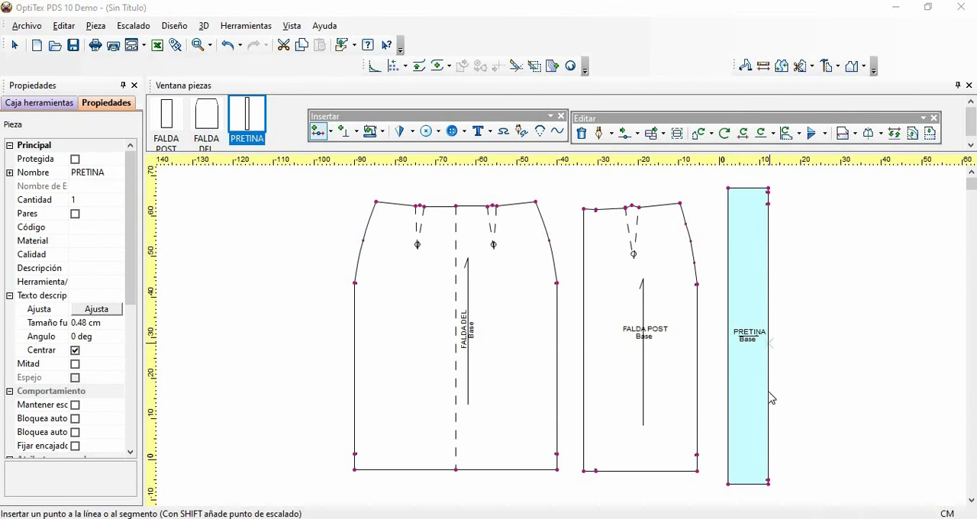
left_click(529, 373)
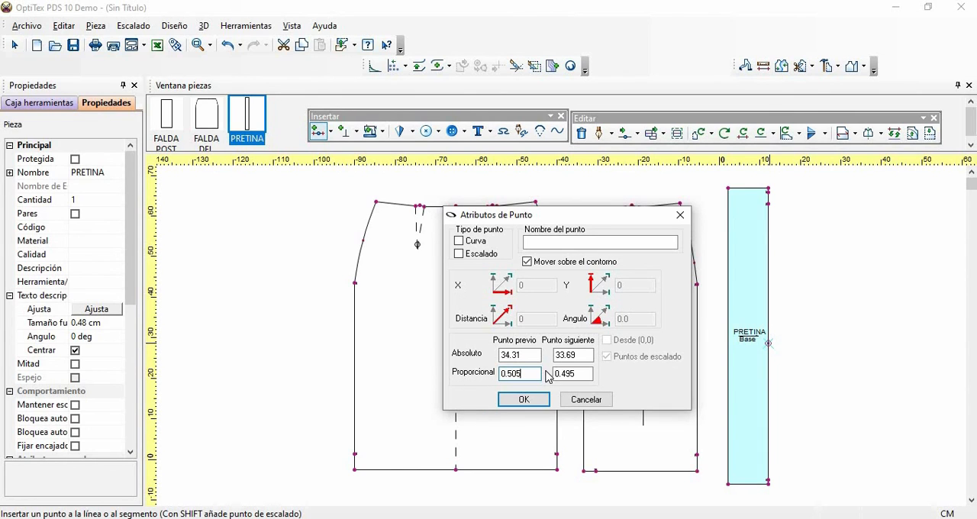
key("BackSpace")
left_click(459, 255)
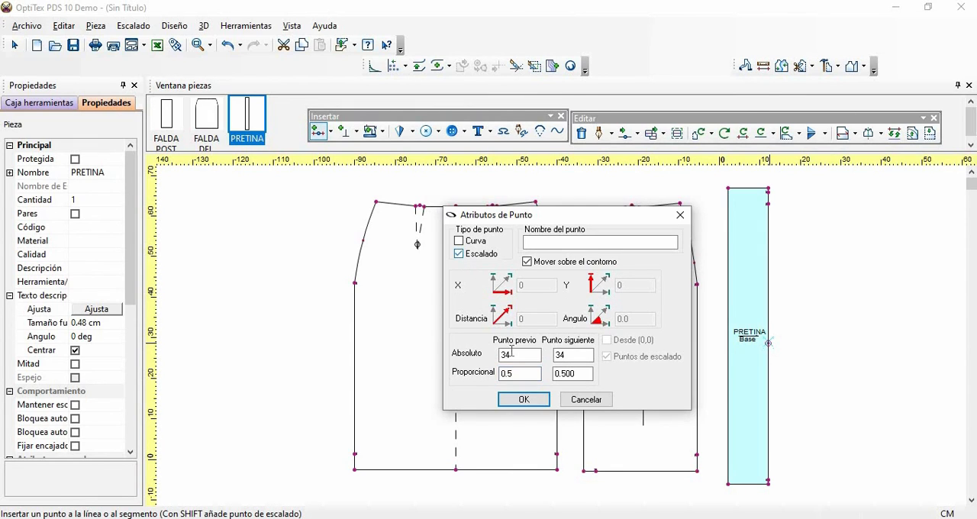
left_click(510, 397)
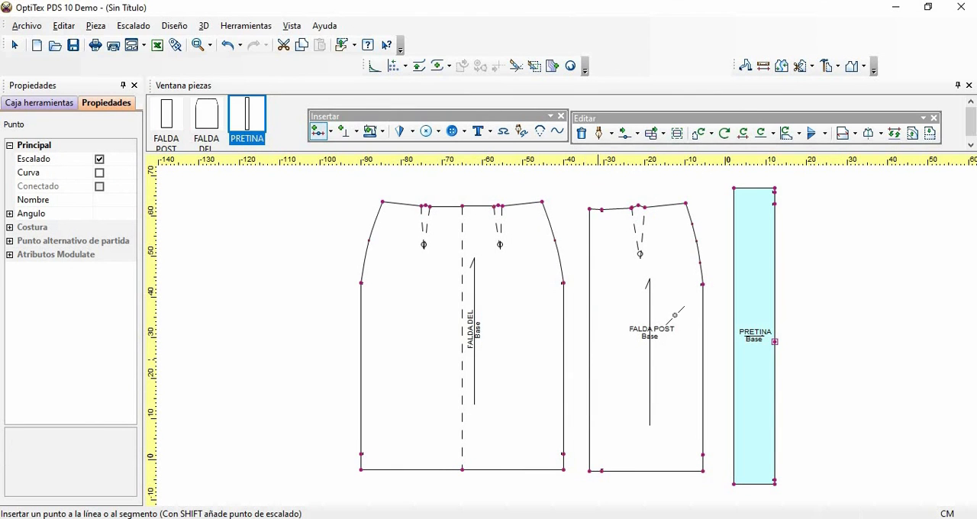
- Add a T notch at the midpoint grading point on PRETINA's right long edge, adjust its depth, and return to the selection tool
key("n")
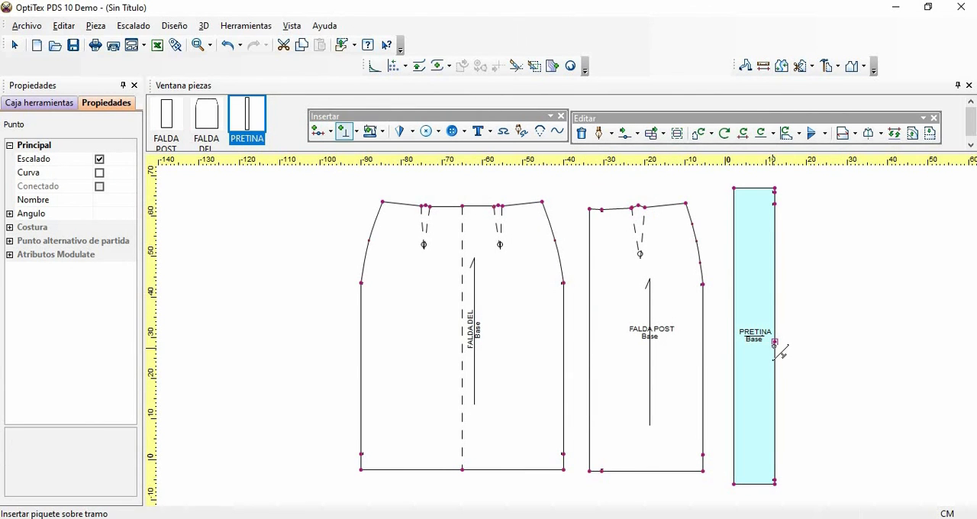
left_click(774, 343)
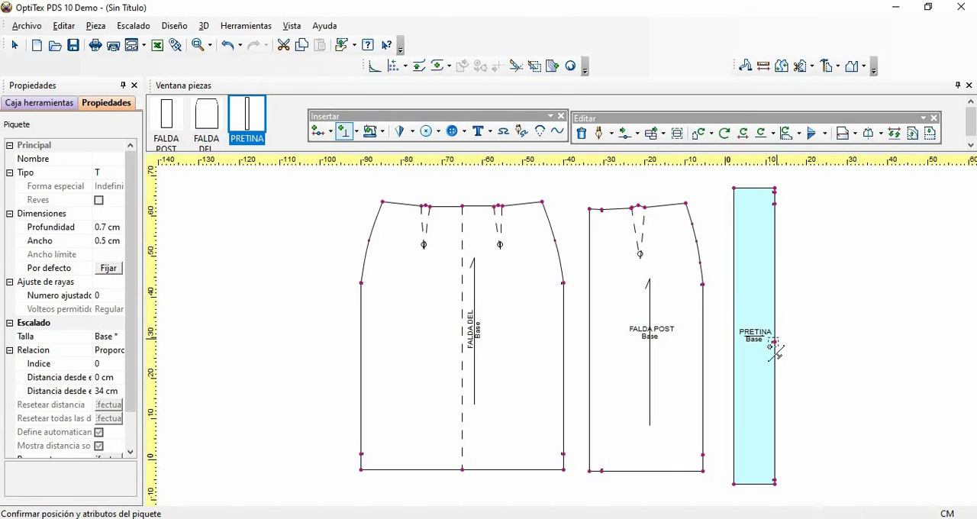
left_click(107, 227)
right_click(839, 258)
left_click(843, 261)
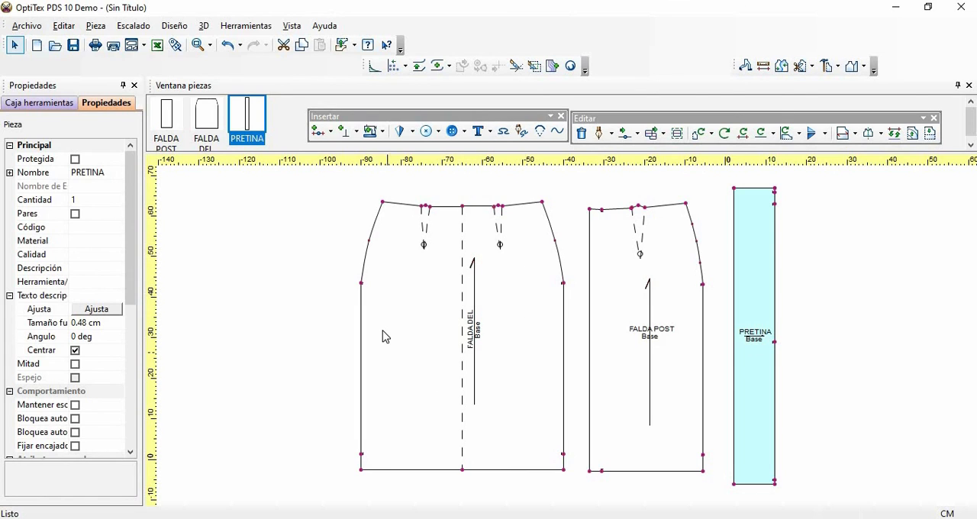
- Move FALDA DEL's grainline with its label across the dashed centre line so it sits just left of it
left_click(417, 303)
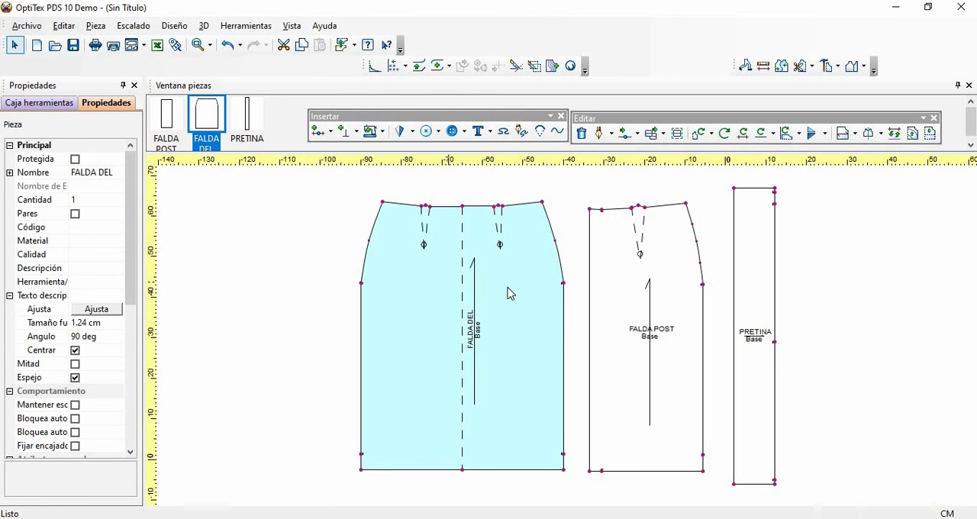
left_click(475, 348)
left_click_drag(489, 351, 463, 274)
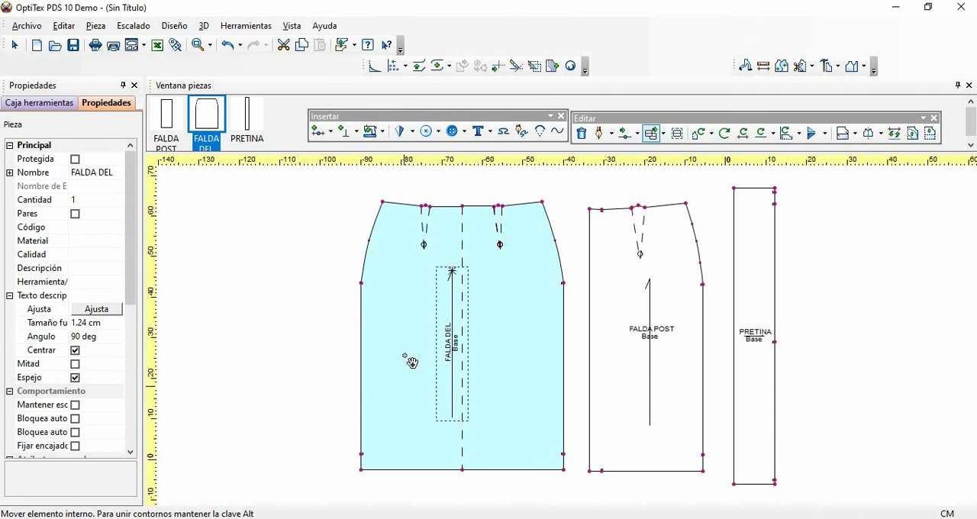
- Update the stored original of FALDA DEL with Actualizar original
right_click(414, 300)
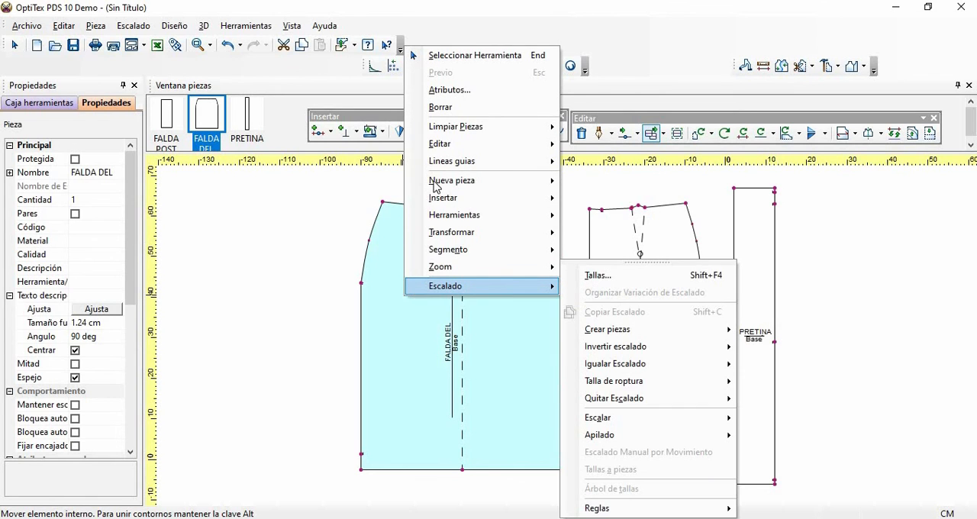
mouse_move(443, 130)
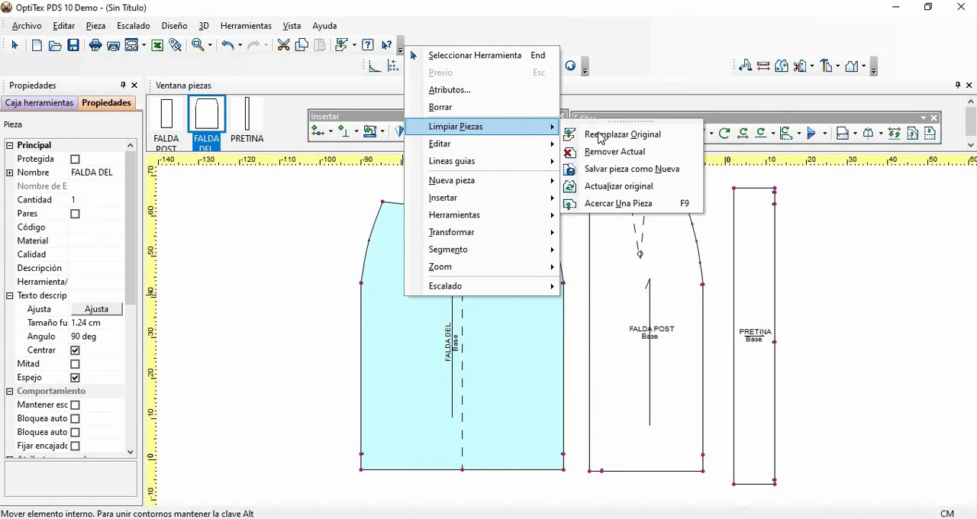
left_click(616, 188)
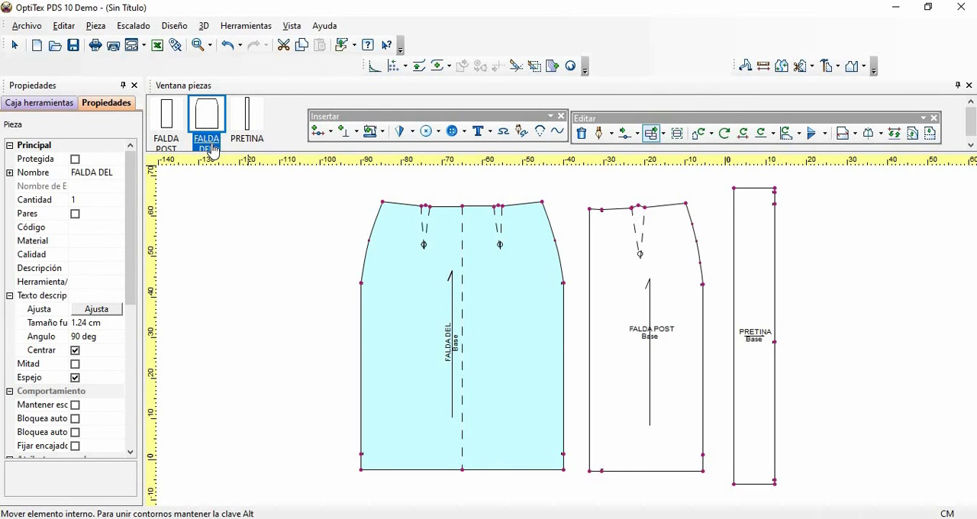
- Replace the original FALDA POST with the edited piece and place it back in the work area between FALDA DEL and PRETINA
left_click(680, 274)
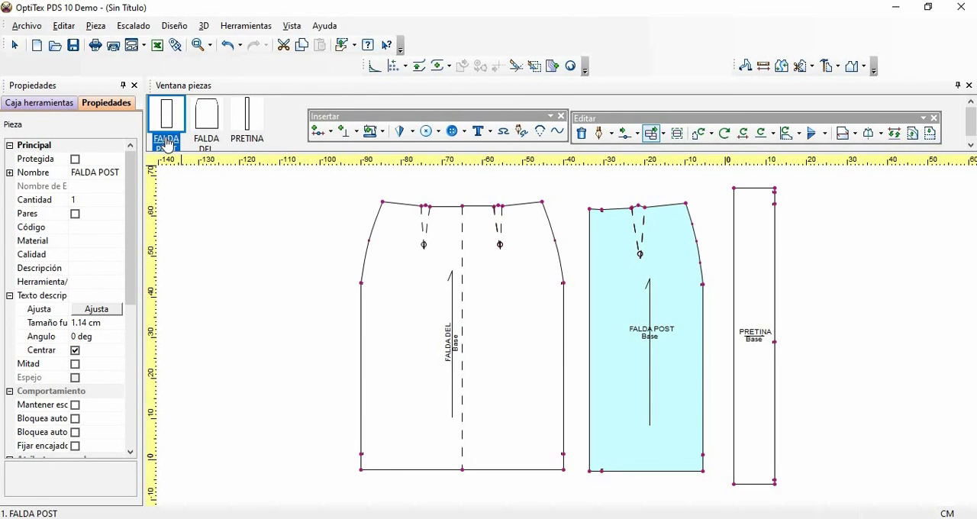
right_click(672, 273)
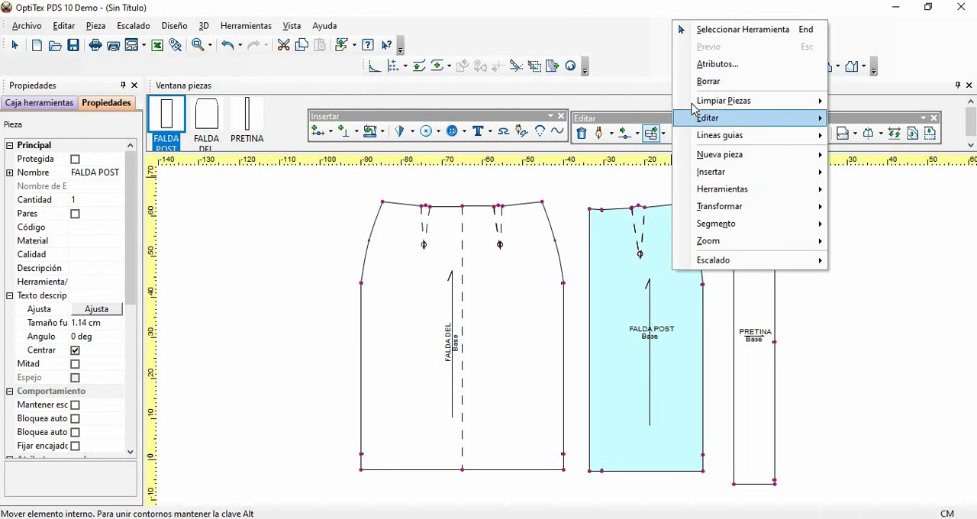
mouse_move(699, 102)
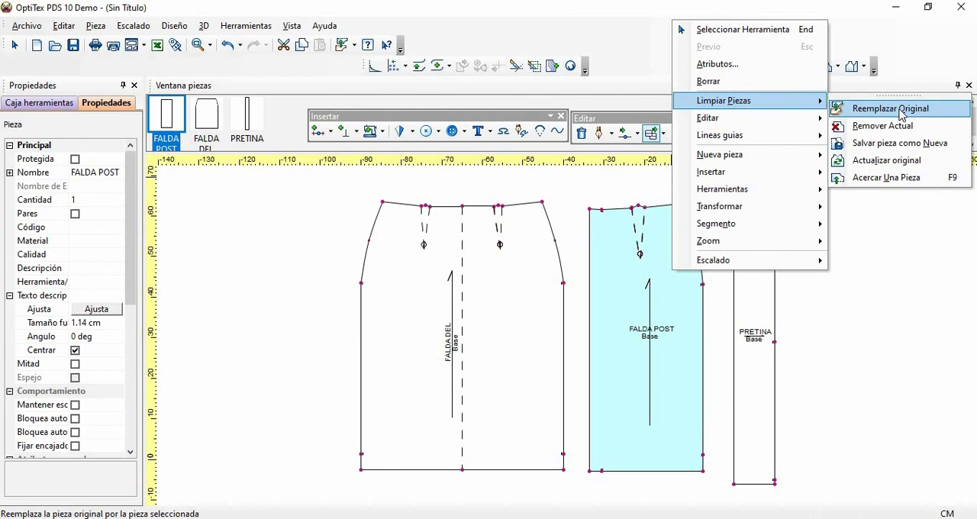
left_click(898, 113)
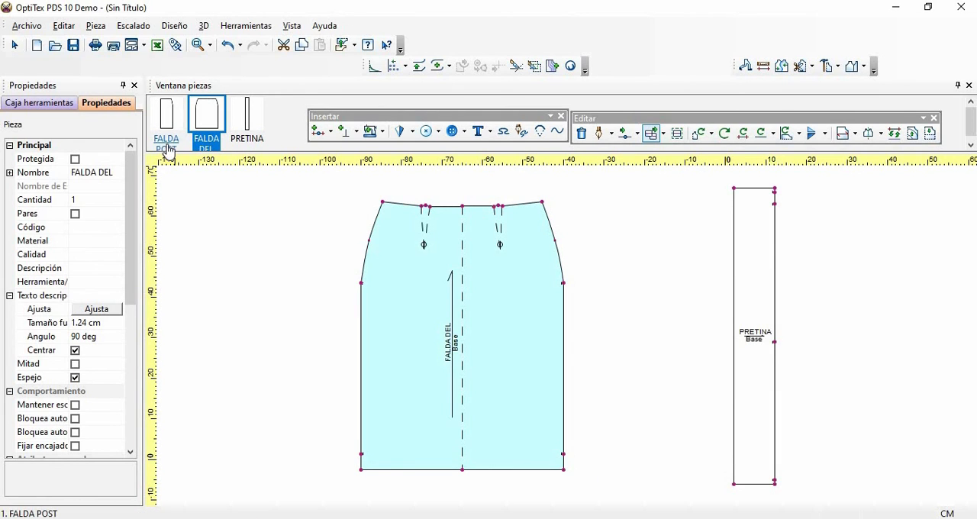
left_click_drag(169, 113, 648, 298)
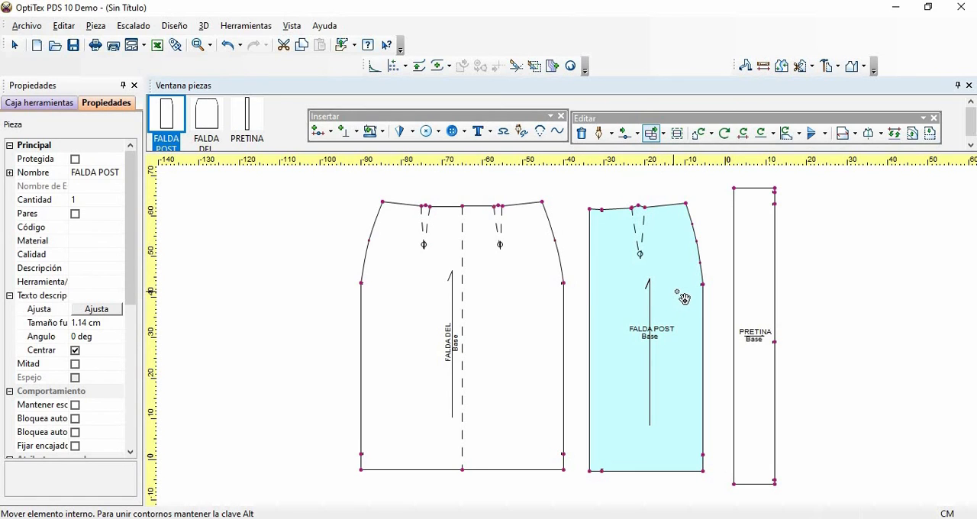
- Replace the original PRETINA with the edited piece and bring it back into the work area beside FALDA POST
left_click(766, 254)
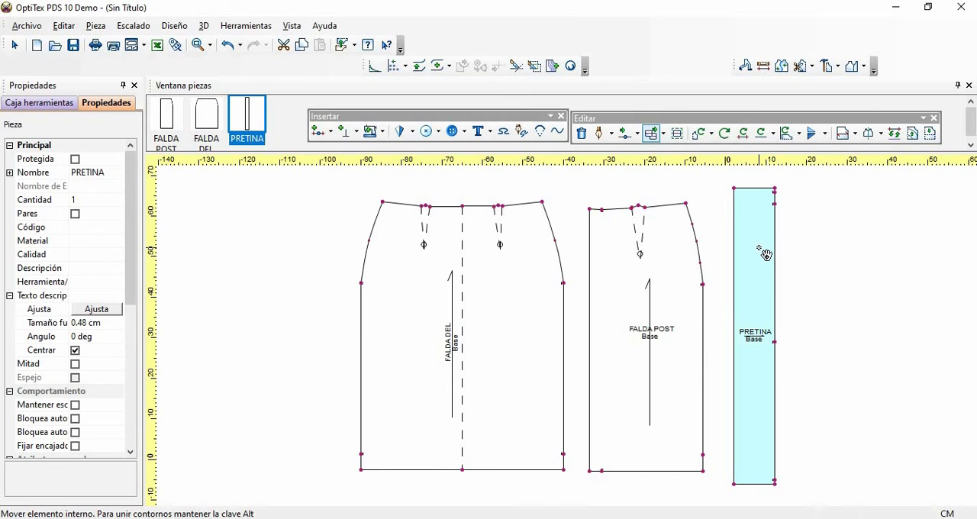
right_click(759, 253)
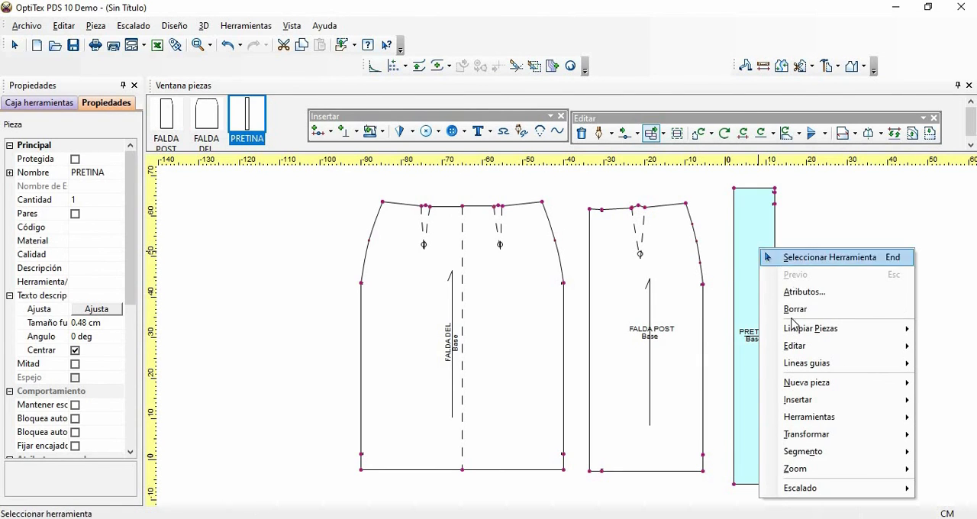
mouse_move(794, 334)
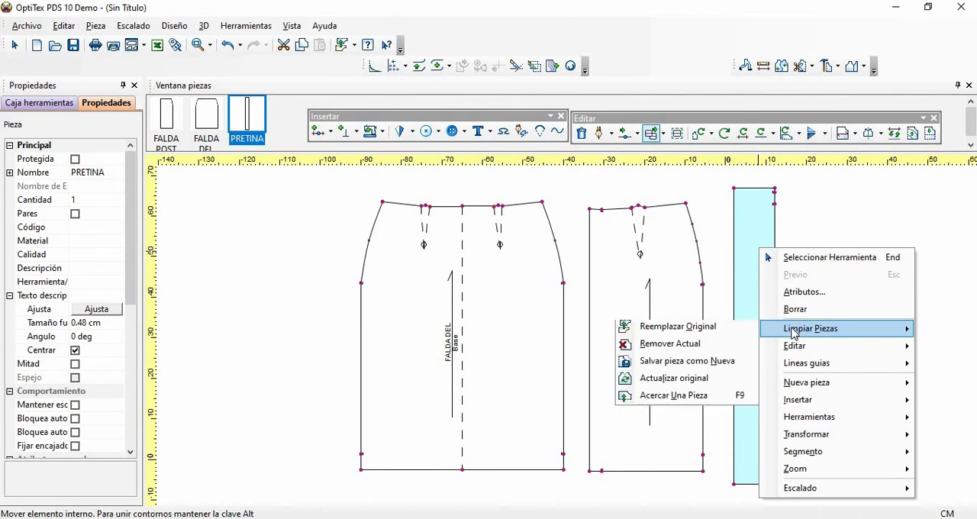
left_click(678, 336)
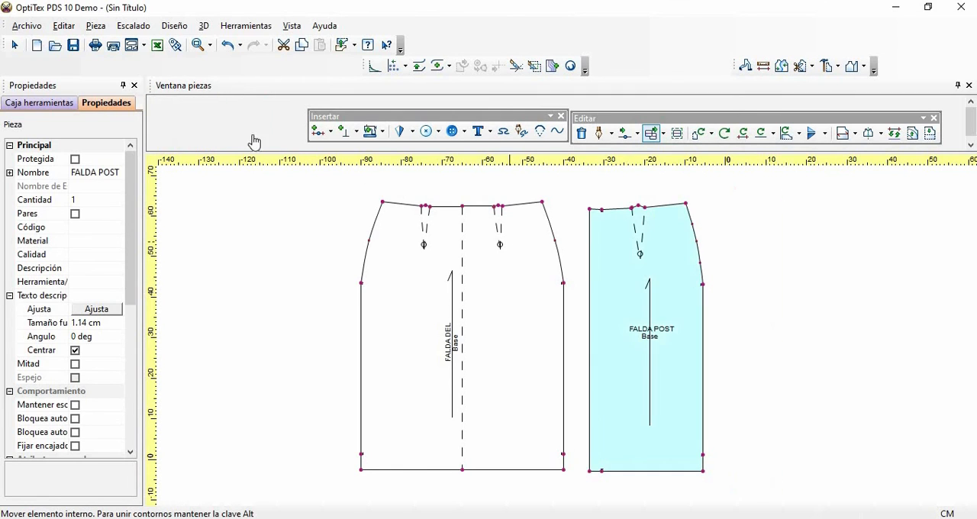
left_click(243, 137)
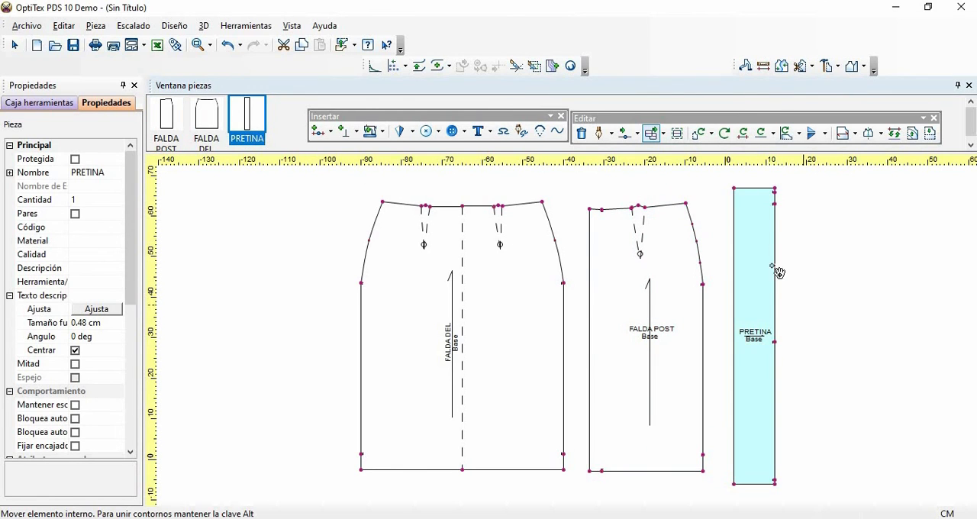